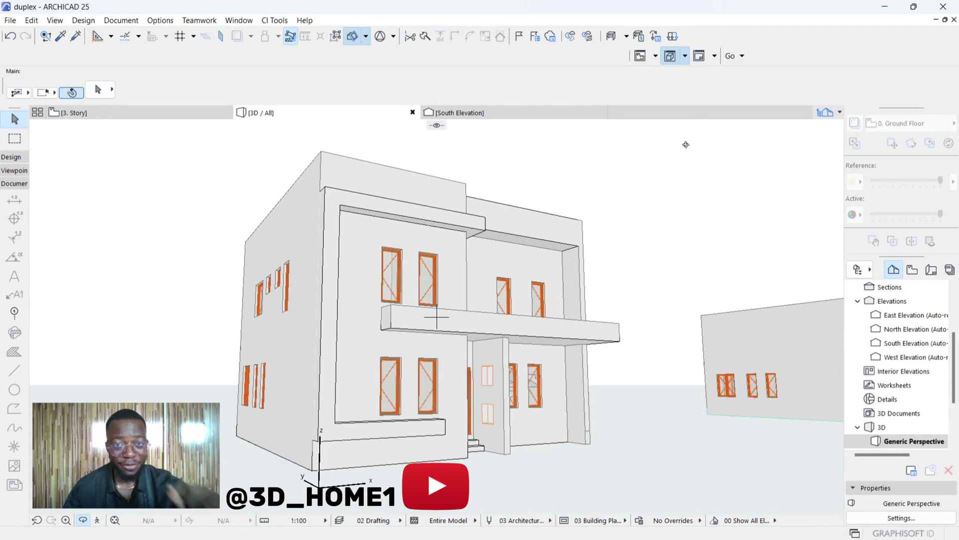
Examine the finished duplex and its partly built copy in 3D from several angles, comparing their facades and window openings.
scroll(331, 367, up, 1)
drag(330, 366, 388, 290)
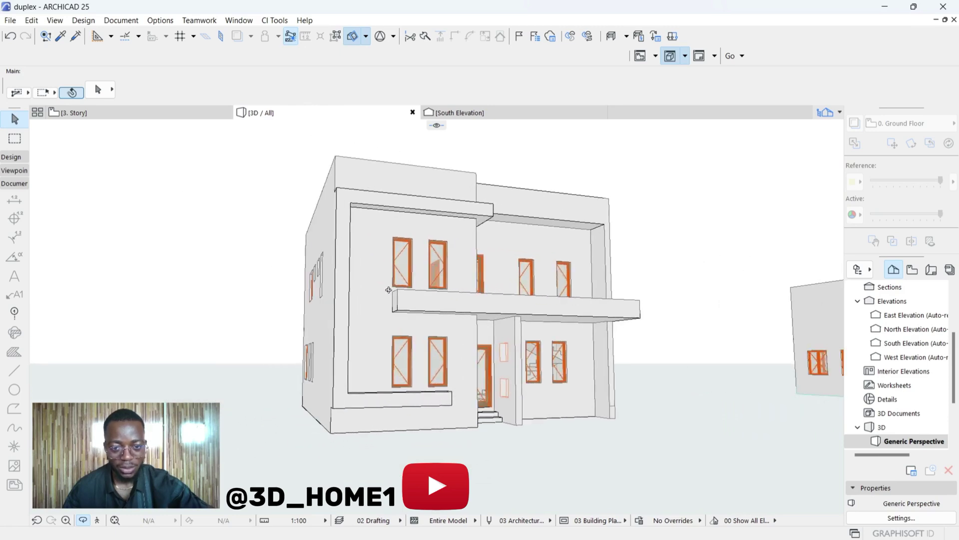
drag(499, 289, 364, 232)
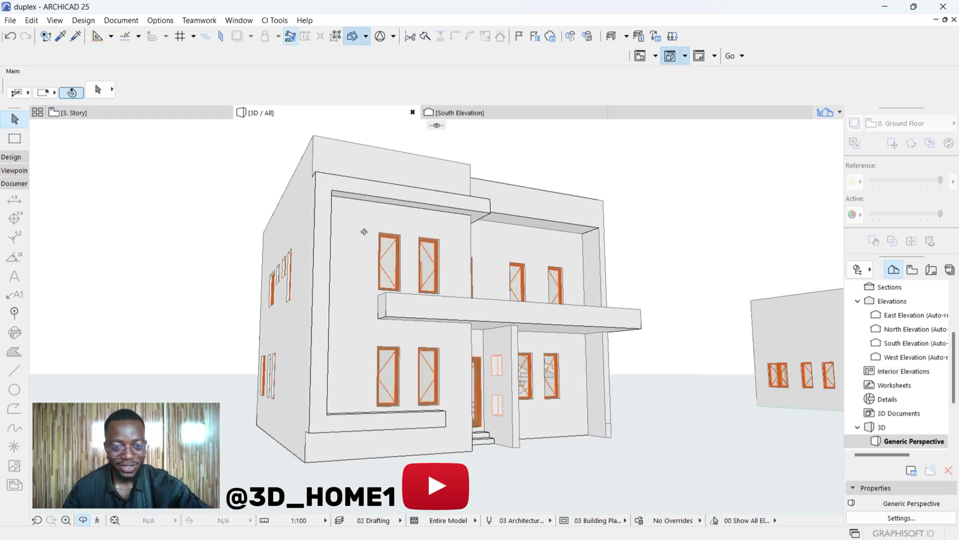
drag(319, 257, 669, 310)
scroll(669, 310, up, 10)
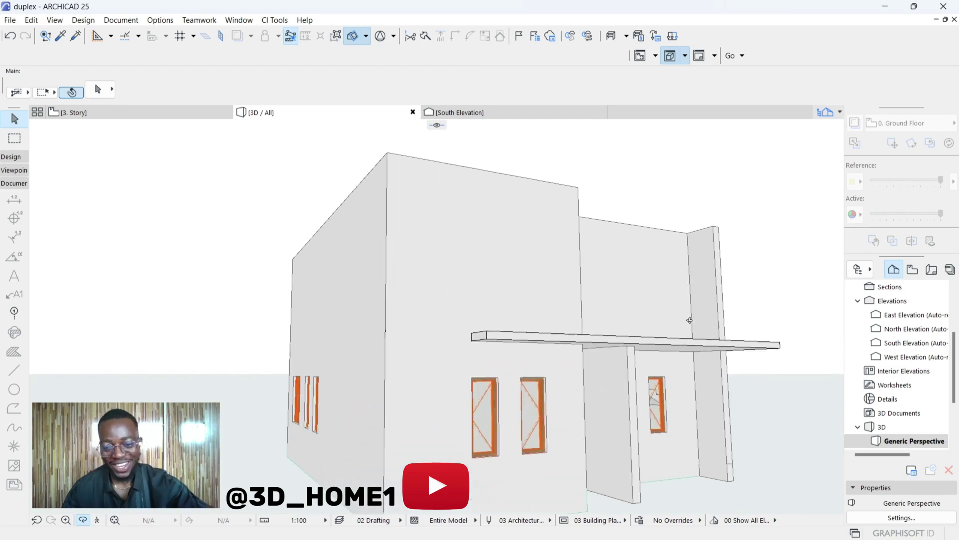
scroll(452, 280, down, 10)
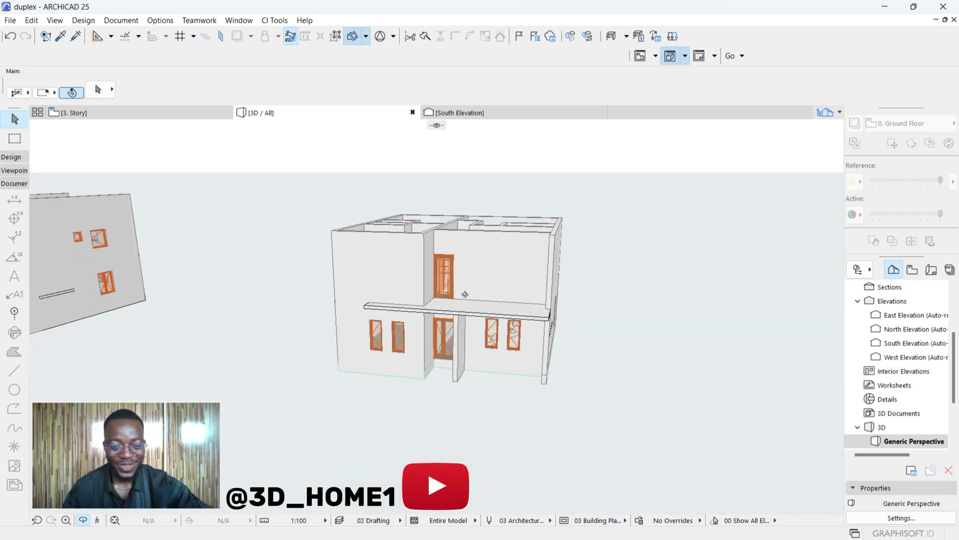
scroll(94, 271, up, 3)
scroll(409, 293, down, 3)
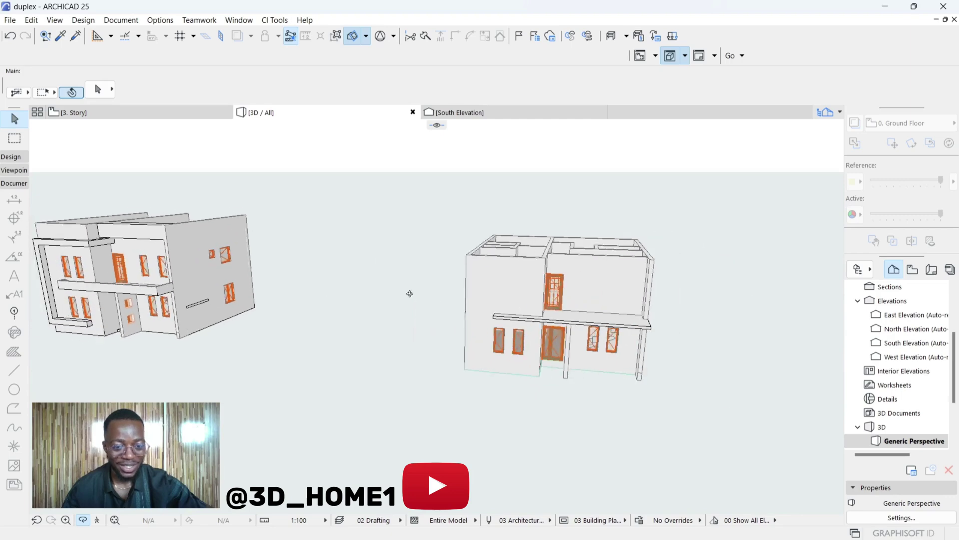
scroll(127, 277, up, 2)
scroll(249, 280, up, 4)
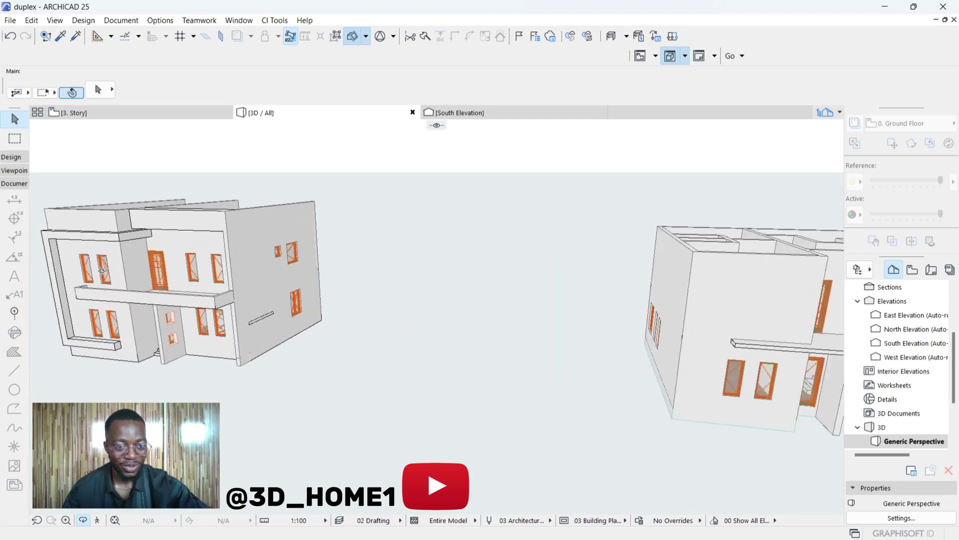
scroll(499, 290, down, 4)
scroll(638, 296, up, 3)
scroll(639, 296, up, 1)
scroll(583, 305, down, 1)
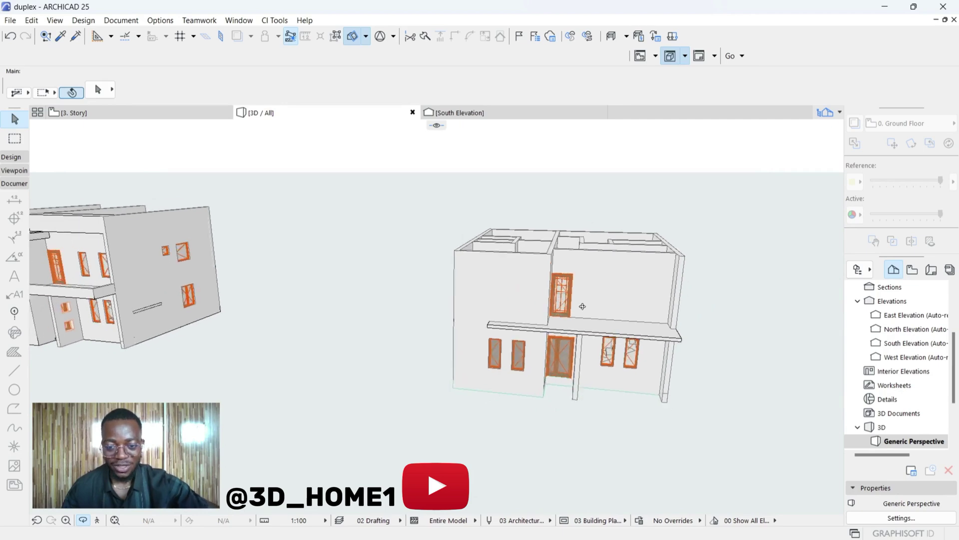
scroll(583, 306, up, 1)
scroll(555, 305, down, 2)
drag(556, 305, 745, 330)
scroll(515, 232, up, 4)
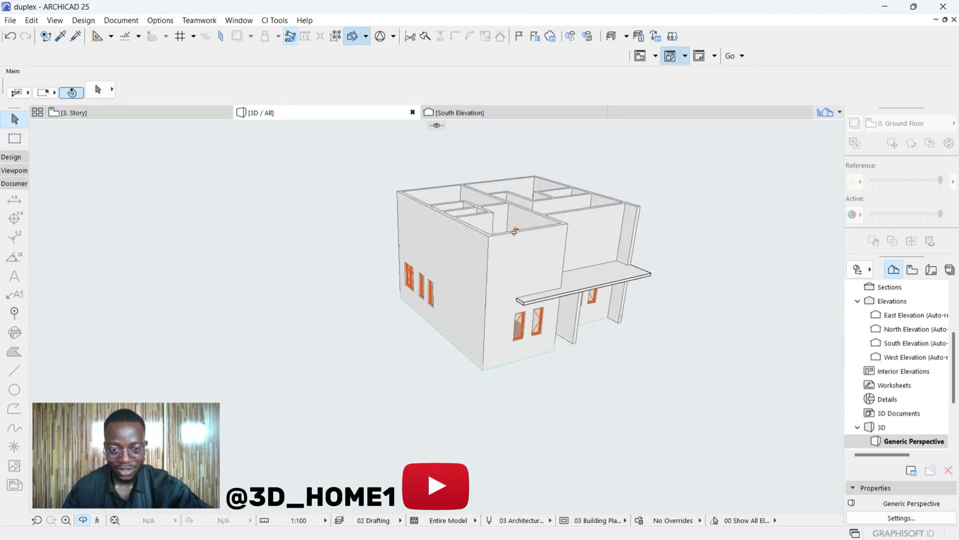
drag(431, 234, 407, 215)
scroll(269, 215, up, 4)
scroll(269, 215, down, 3)
drag(567, 274, 490, 202)
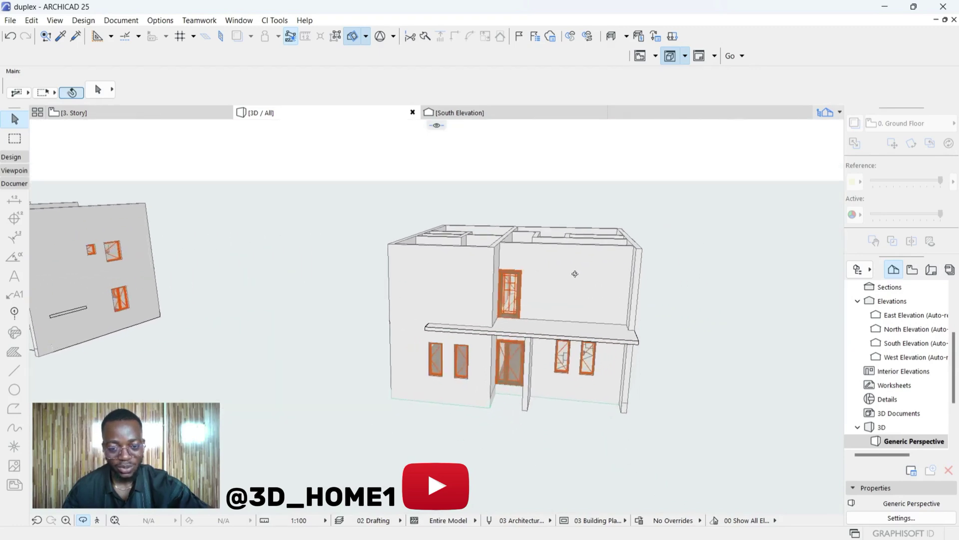
Open the 3. Story floor plan with both building plans in view.
click(145, 110)
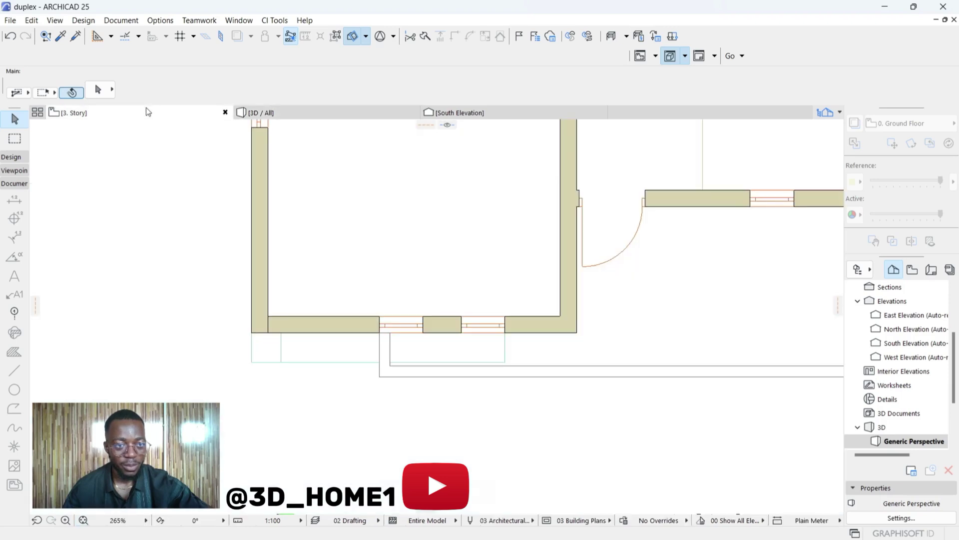
scroll(340, 314, down, 4)
scroll(341, 314, down, 3)
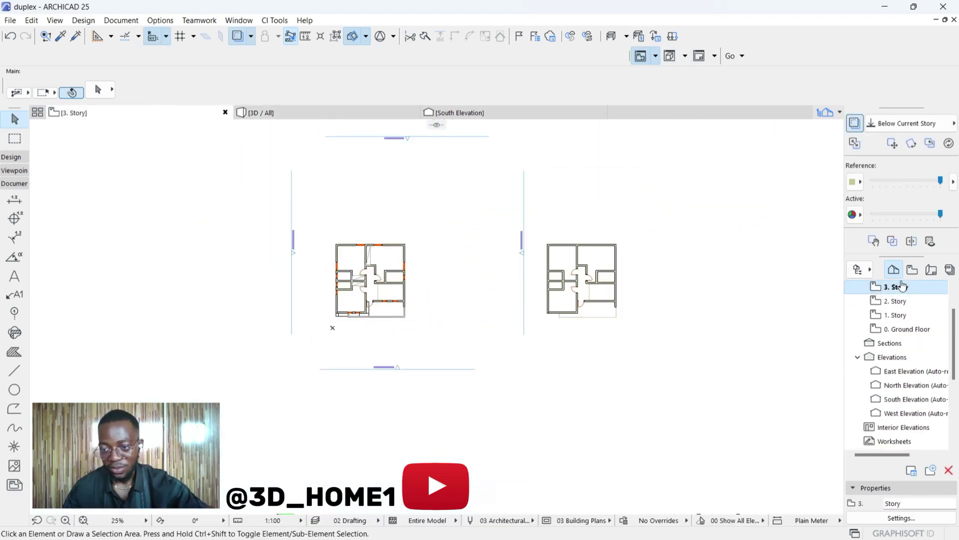
scroll(245, 270, down, 4)
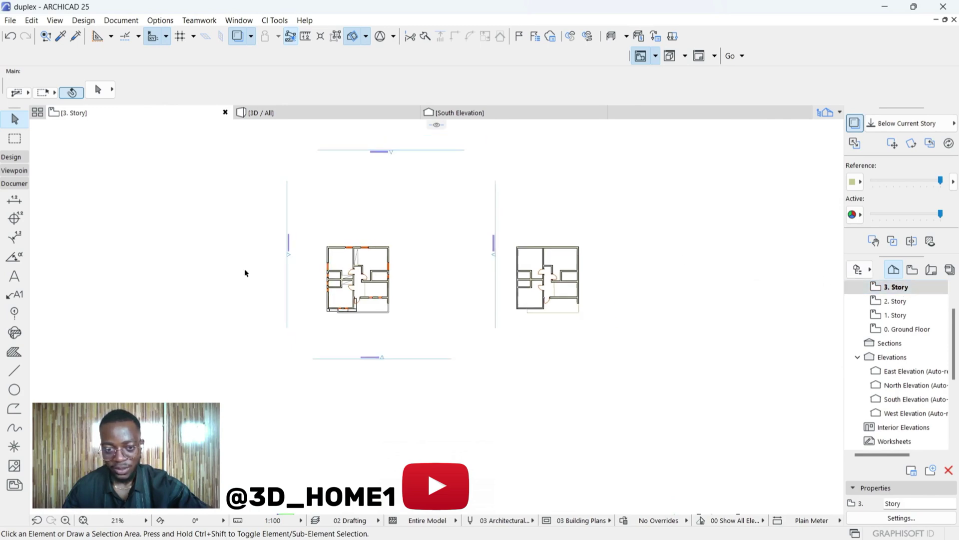
scroll(381, 256, up, 4)
scroll(166, 261, up, 6)
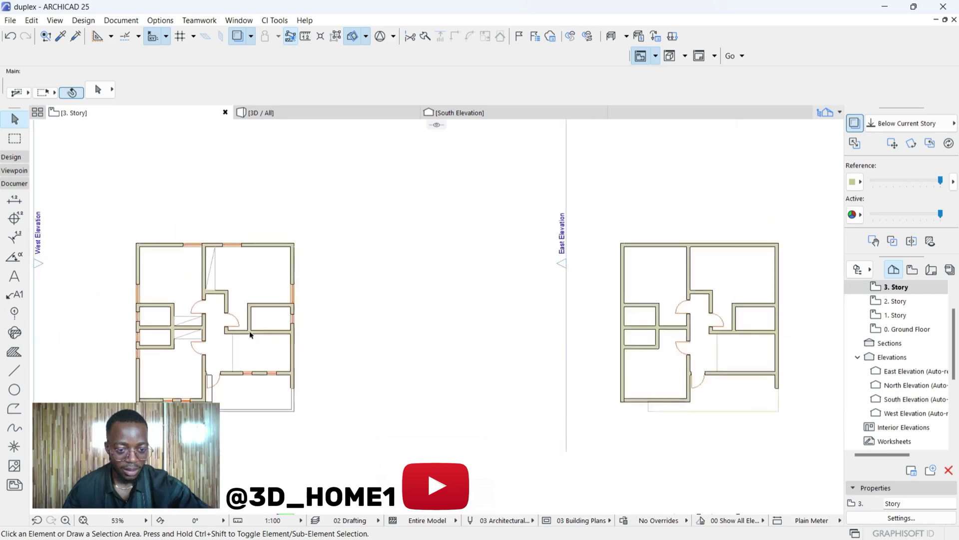
Set the Window tool's default Window 25 to a height of 1500 and a sill height of 600.
click(11, 156)
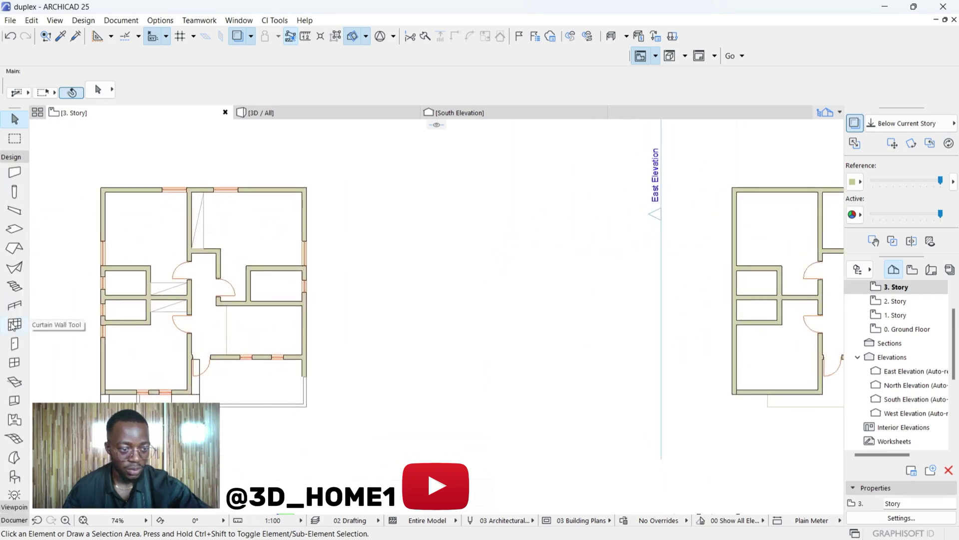
click(12, 363)
scroll(226, 216, down, 3)
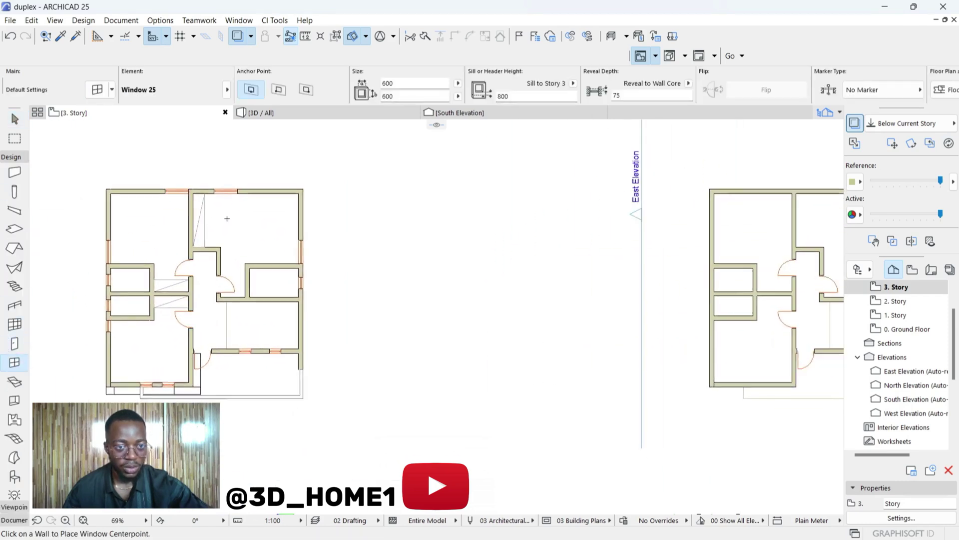
scroll(178, 252, up, 5)
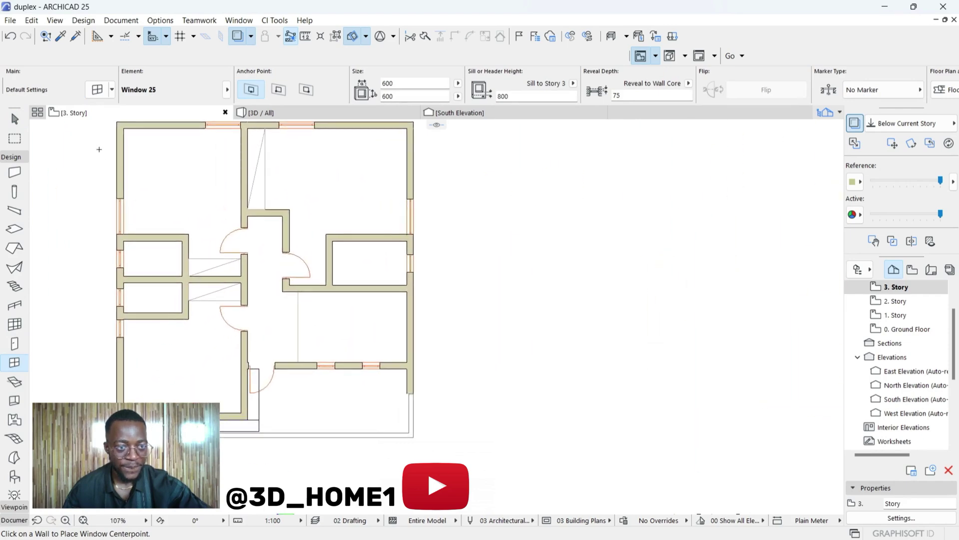
scroll(316, 221, down, 2)
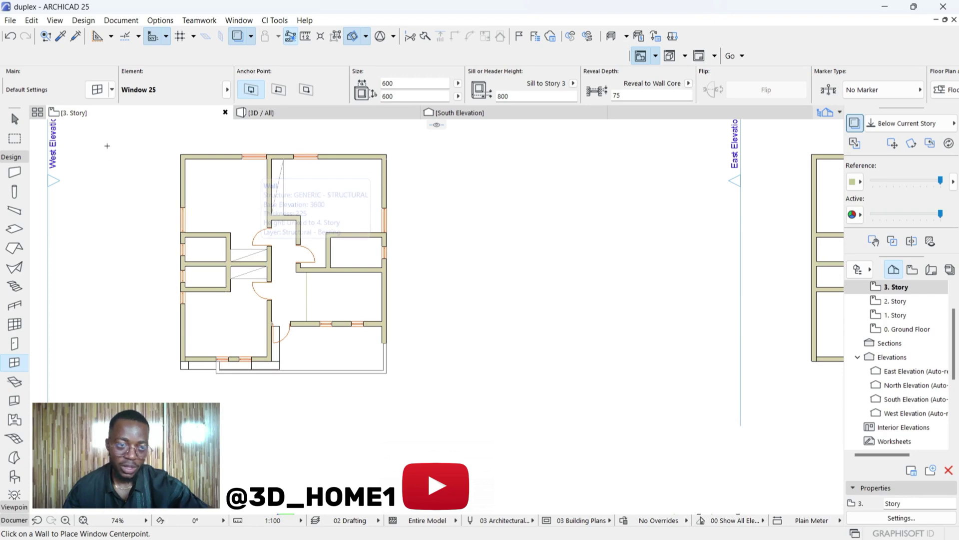
click(100, 91)
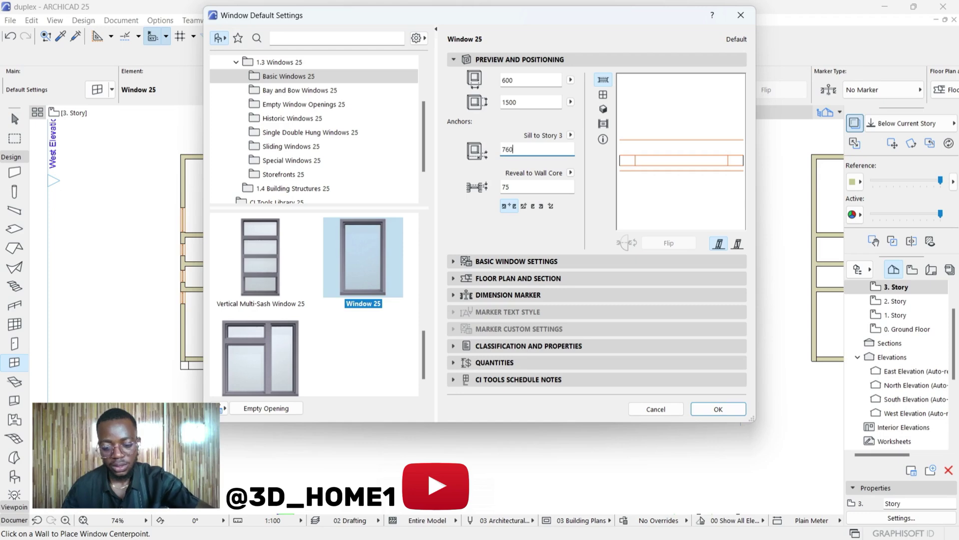
key(BackSpace)
key(BackSpace)
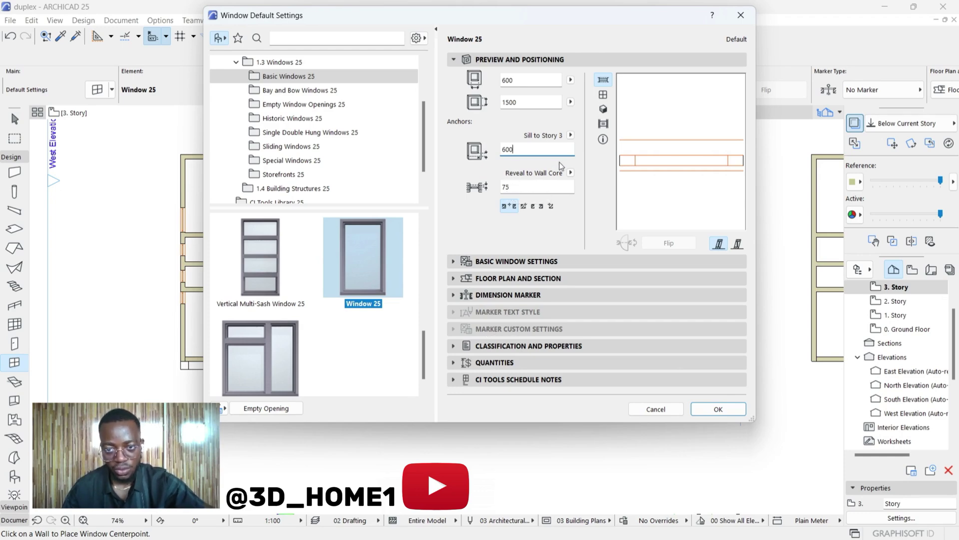
text(600)
click(718, 408)
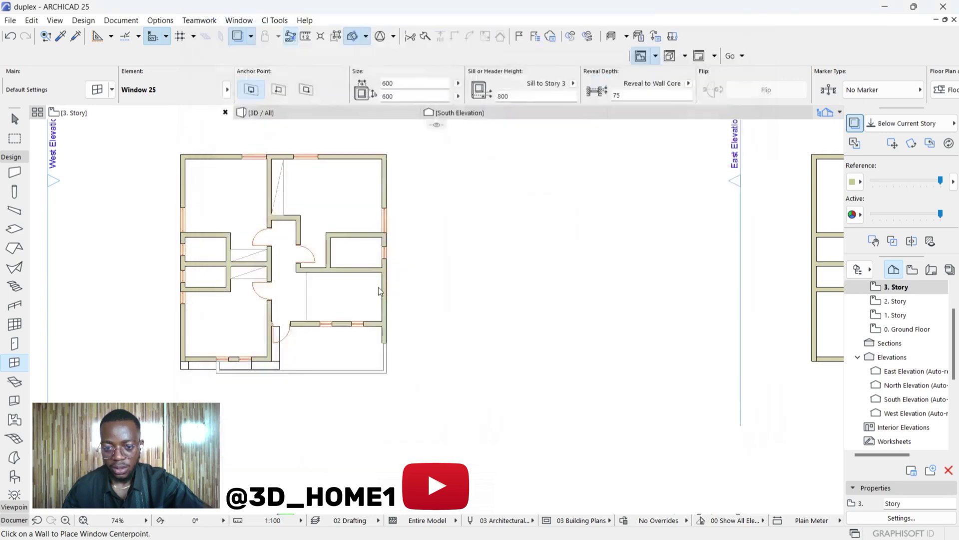
Place two 600 x 1500 windows side by side in the south wall of the copied plan's south-west room.
scroll(265, 309, down, 3)
scroll(265, 308, down, 5)
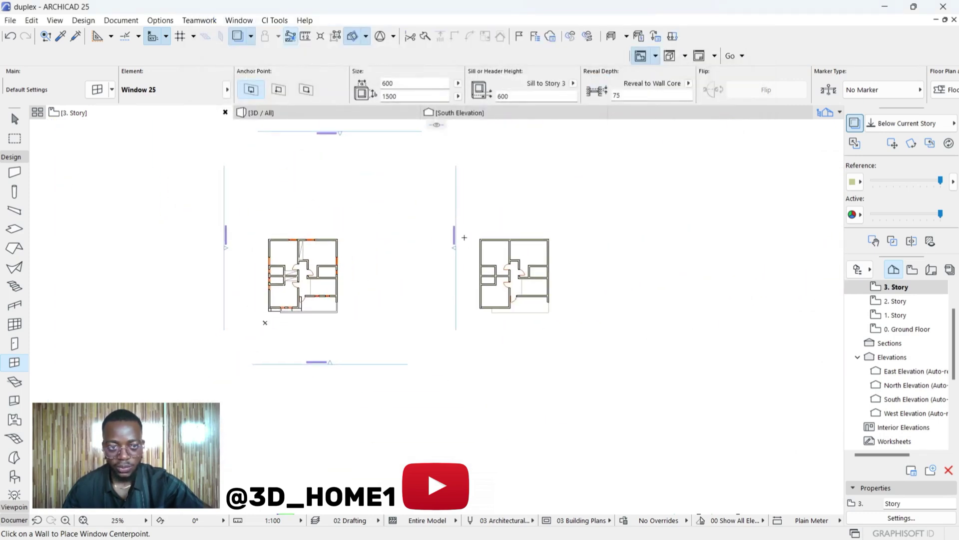
scroll(464, 237, up, 10)
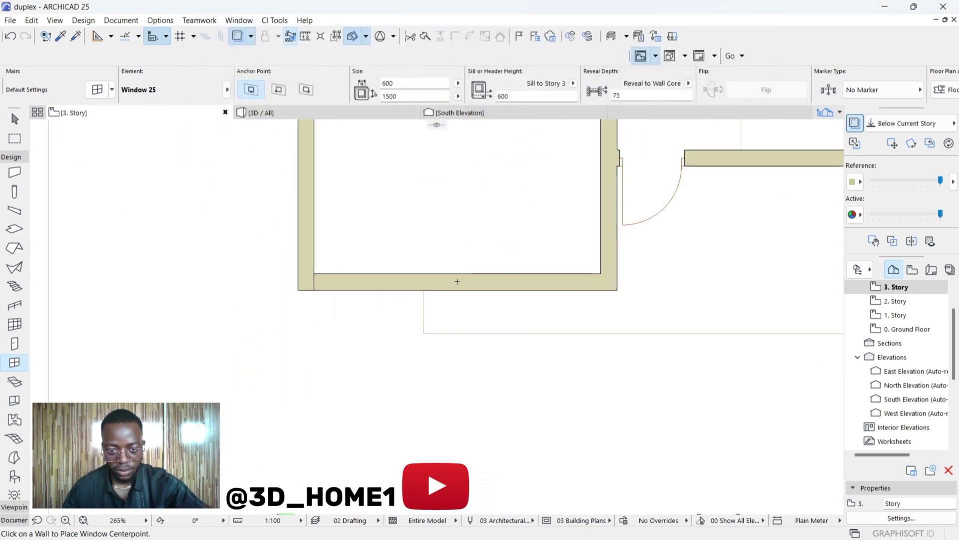
scroll(457, 281, up, 1)
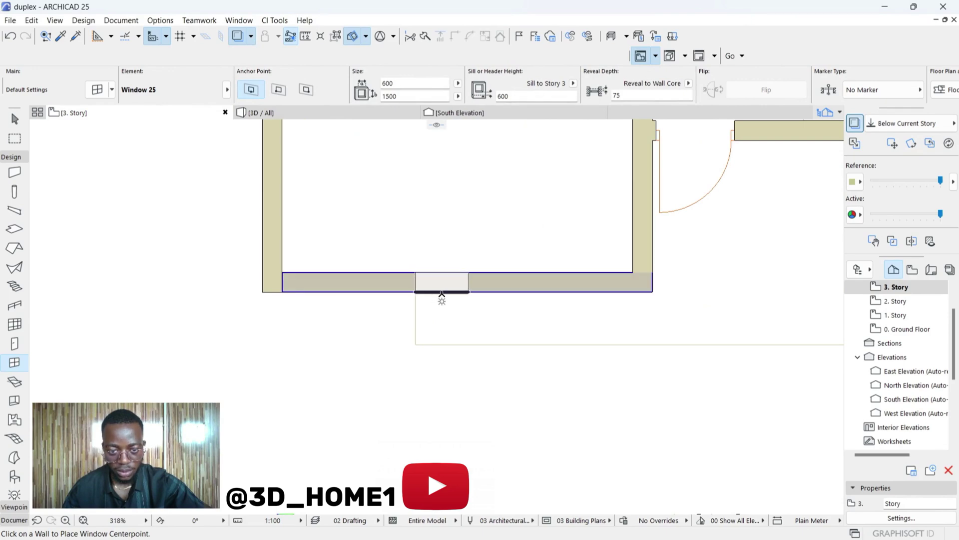
click(442, 295)
click(444, 228)
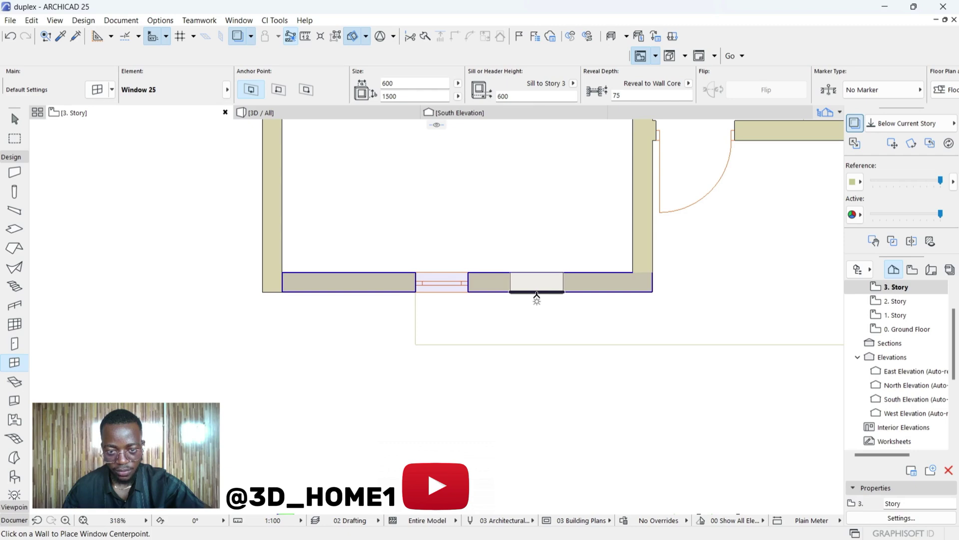
Place a 600 x 1500 window in the copied plan's west exterior wall, just below the two small rooms.
scroll(541, 208, down, 6)
scroll(471, 328, up, 5)
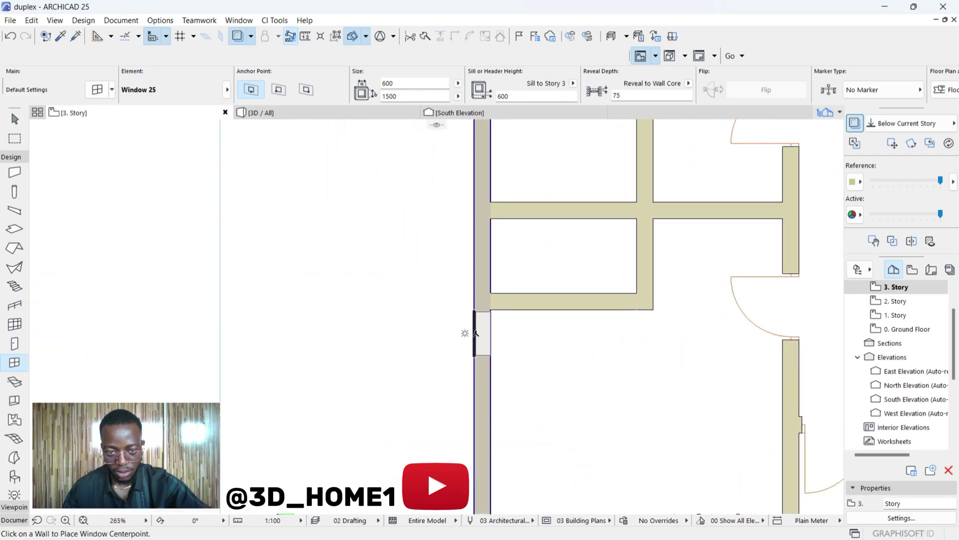
click(474, 333)
click(443, 353)
scroll(402, 283, down, 5)
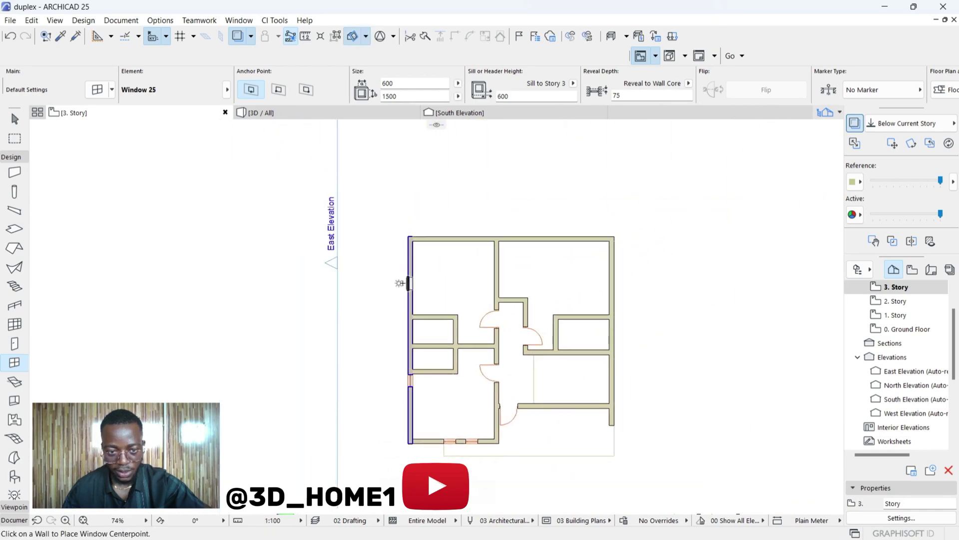
Place two 600 x 1500 windows in the copied plan's balcony-side wall, to the east of the door.
scroll(402, 283, up, 4)
scroll(586, 364, down, 5)
scroll(491, 404, up, 2)
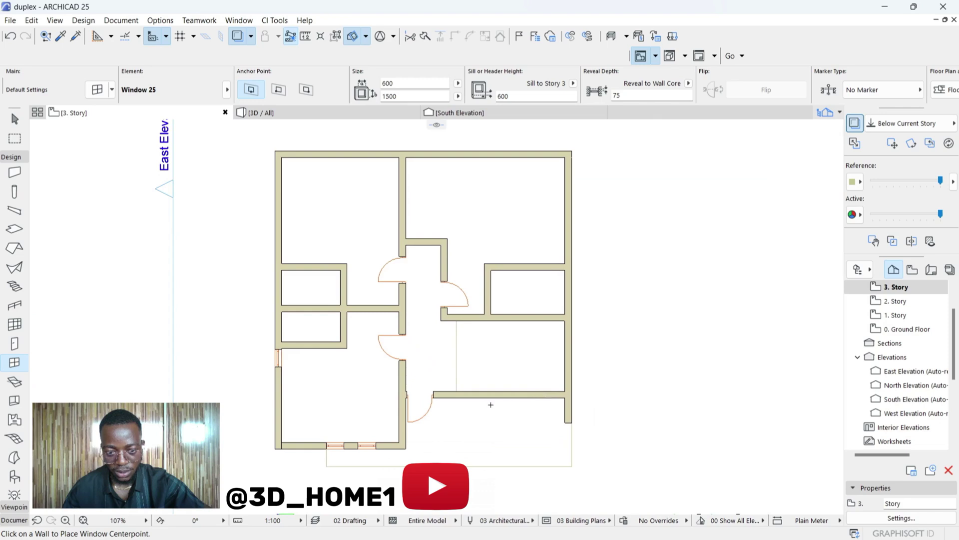
scroll(490, 405, up, 3)
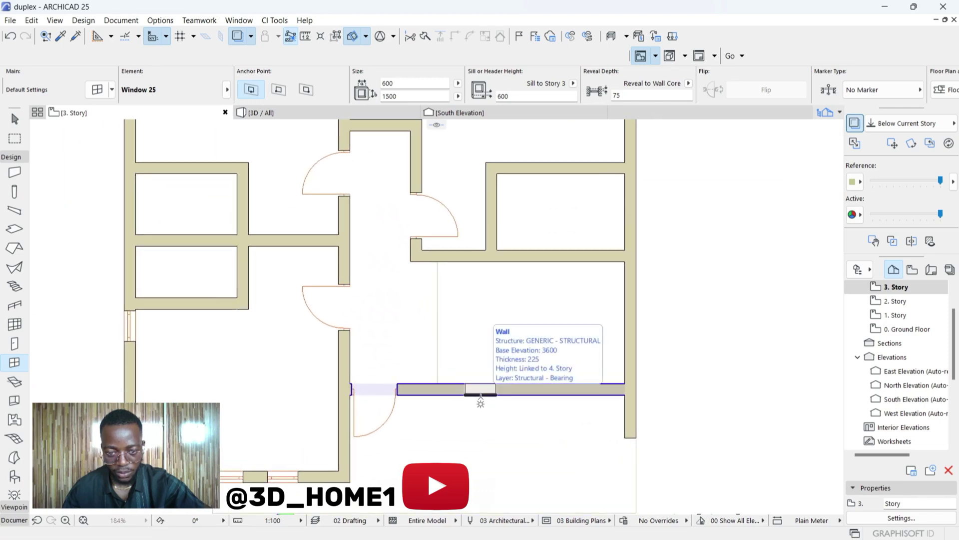
click(481, 395)
click(454, 371)
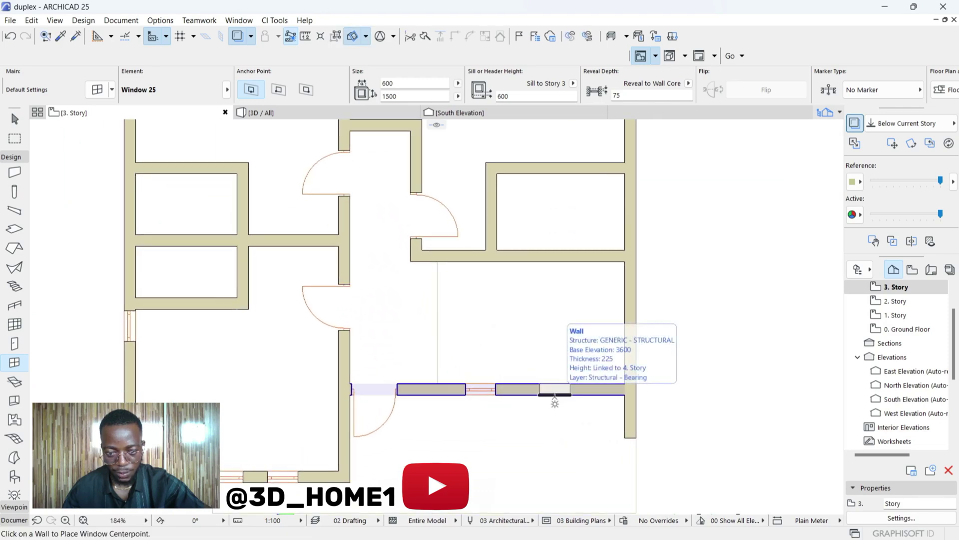
click(555, 395)
scroll(550, 335, down, 5)
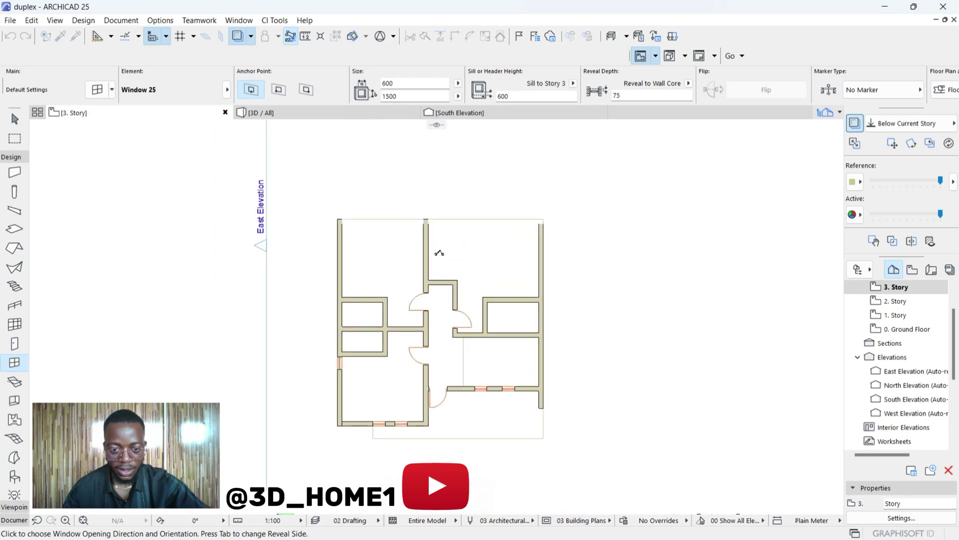
click(510, 374)
scroll(502, 372, up, 3)
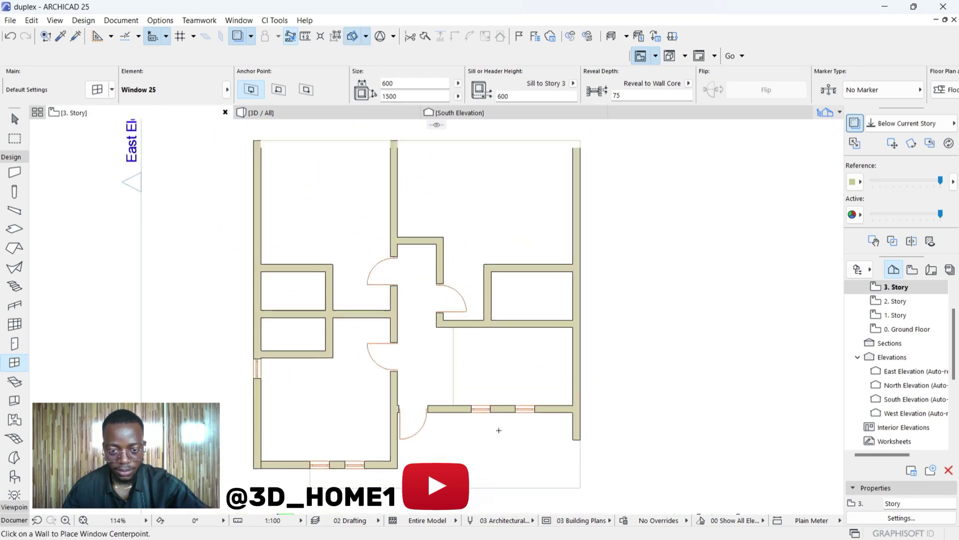
Set the Window tool's default Window 25 to a height of 600 and a sill height of 1500.
scroll(499, 426, down, 4)
scroll(425, 246, up, 4)
scroll(462, 272, down, 3)
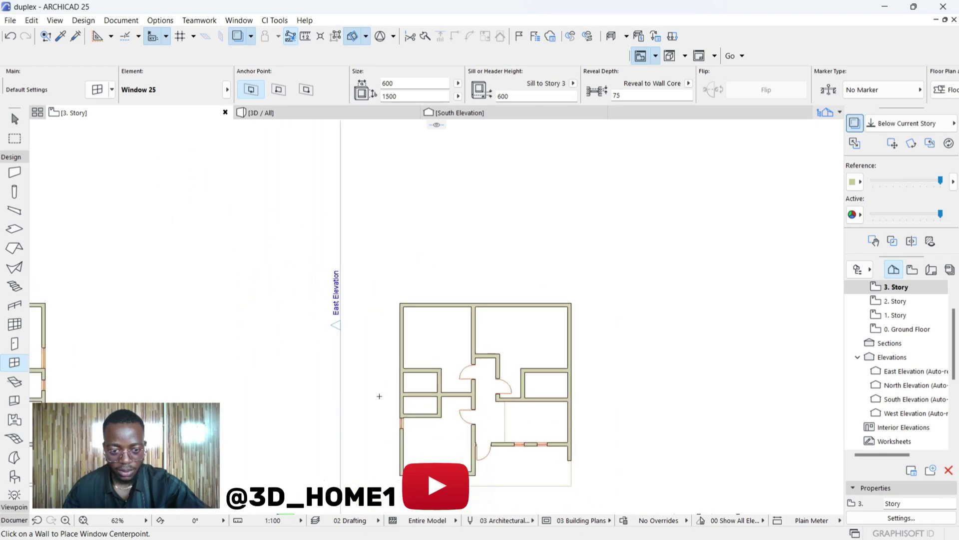
scroll(379, 396, up, 3)
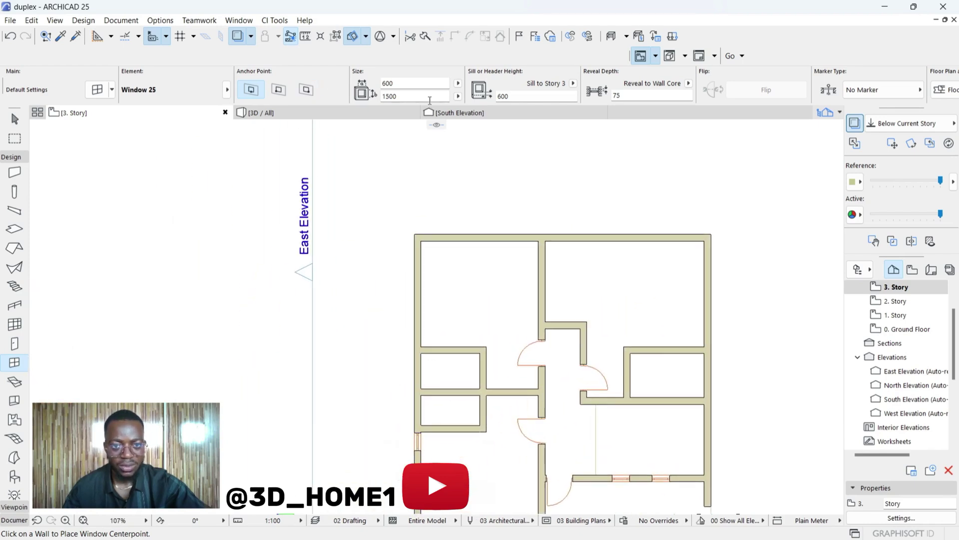
text(60)
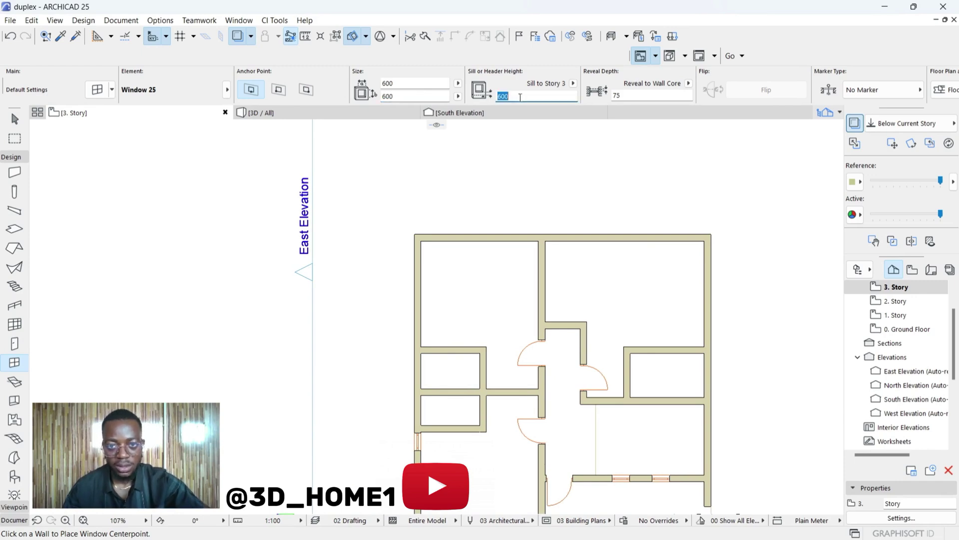
text(1)
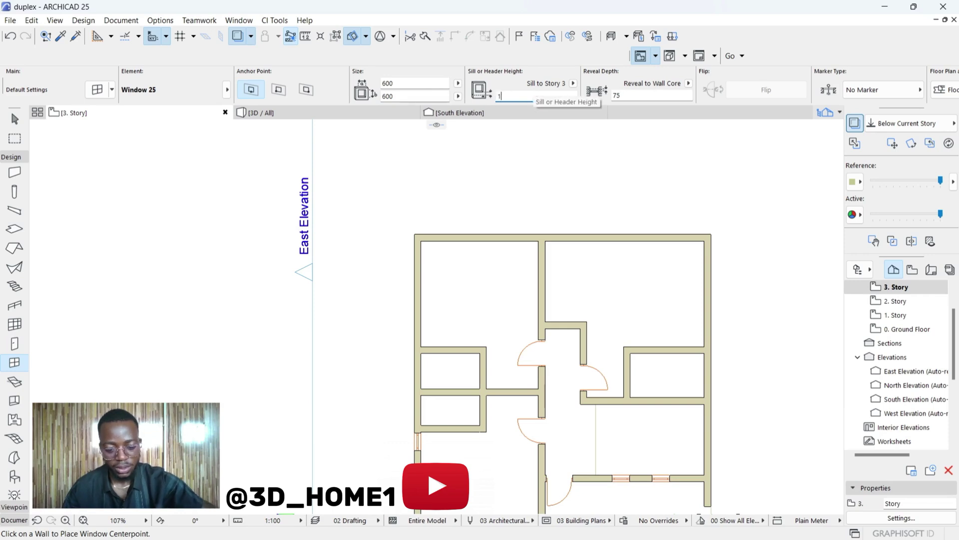
text(500)
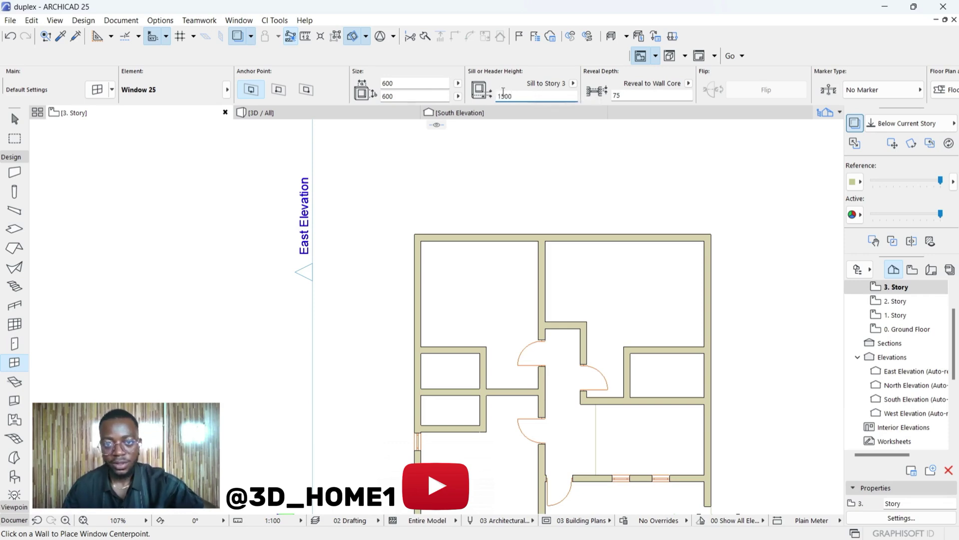
Place one 600 x 600 window in the exterior wall of each of the copied plan's three small rooms, two west and one east.
scroll(473, 340, down, 3)
scroll(402, 374, up, 3)
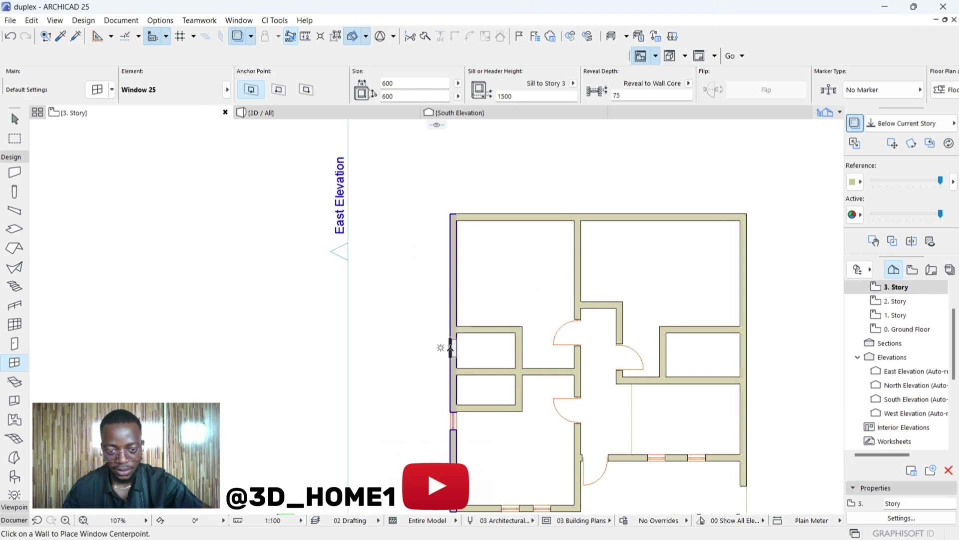
scroll(449, 348, up, 3)
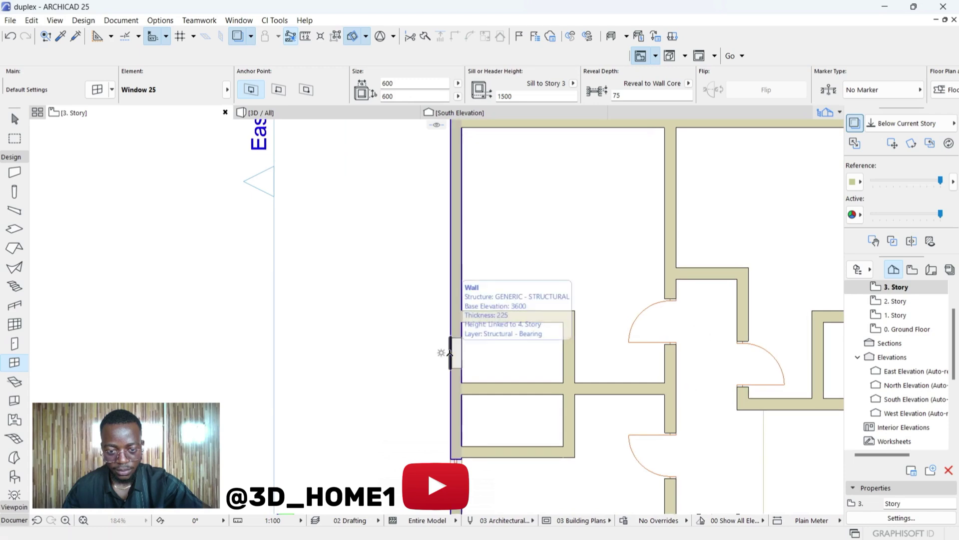
scroll(450, 345, down, 2)
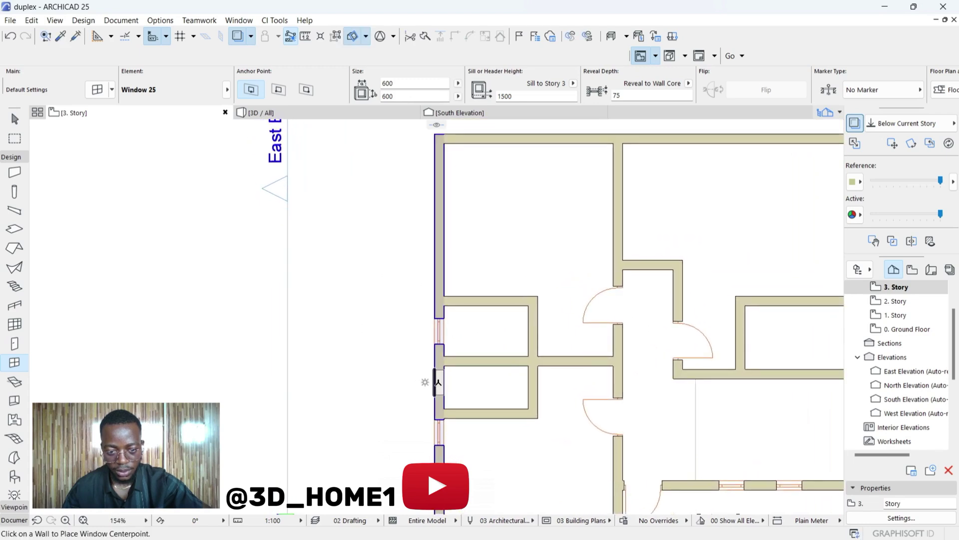
scroll(231, 392, down, 5)
scroll(498, 329, up, 6)
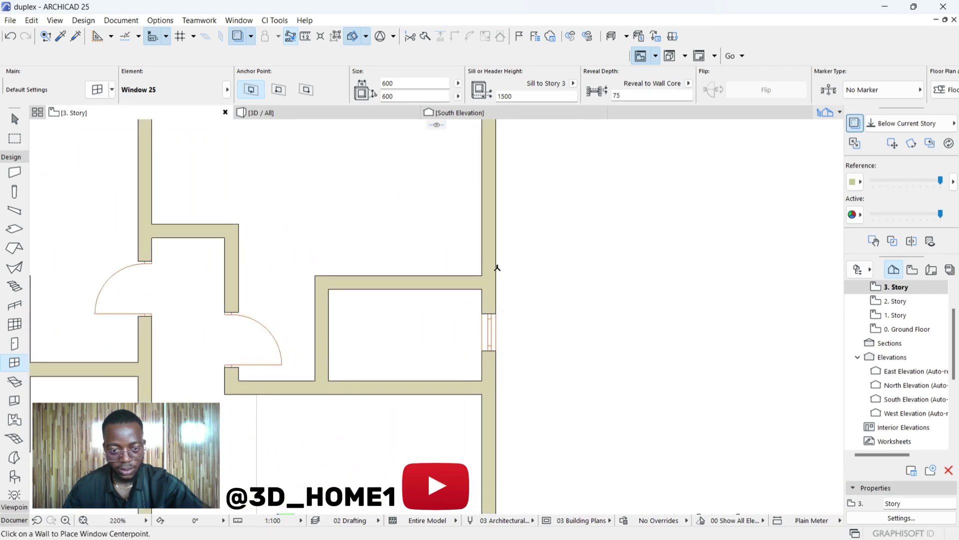
Examine the upper-floor windows of the copied building in 3D, from the front and from the west side.
scroll(497, 270, down, 3)
scroll(438, 309, down, 1)
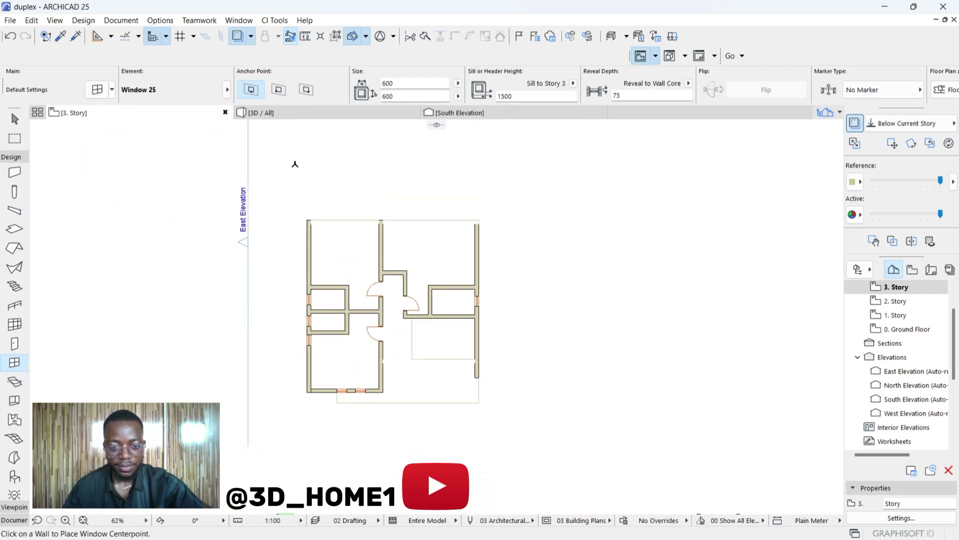
click(319, 114)
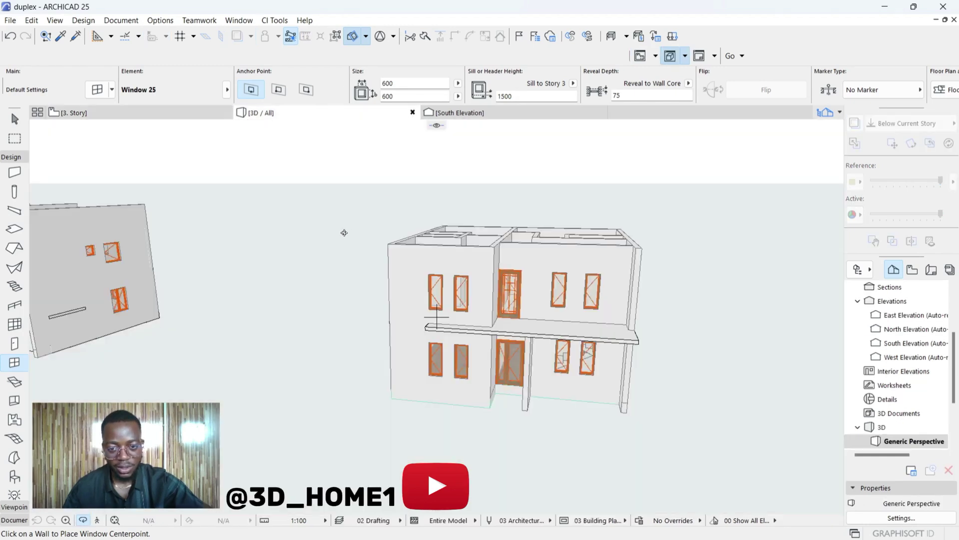
scroll(463, 308, up, 3)
shift+middle_drag(437, 317, 437, 250)
scroll(419, 267, down, 1)
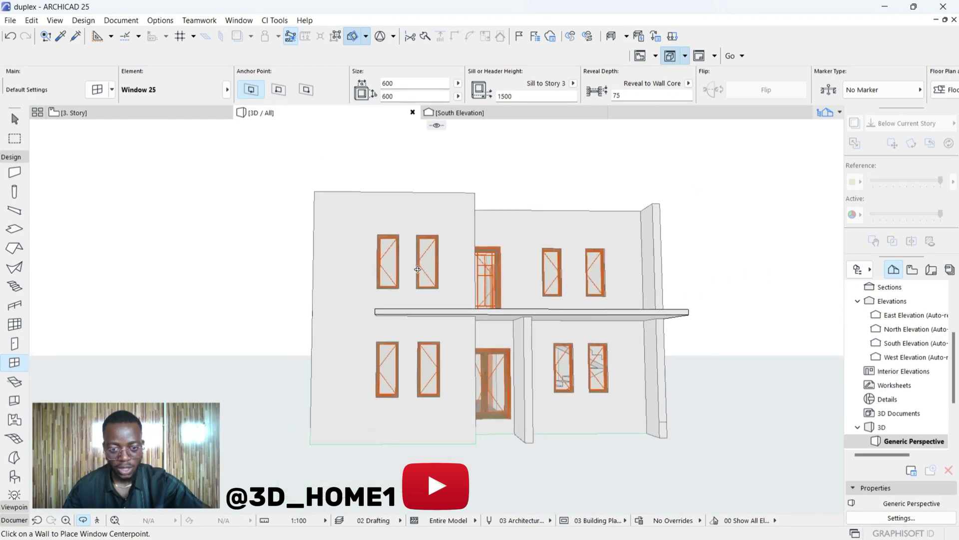
scroll(415, 275, up, 1)
scroll(414, 275, up, 2)
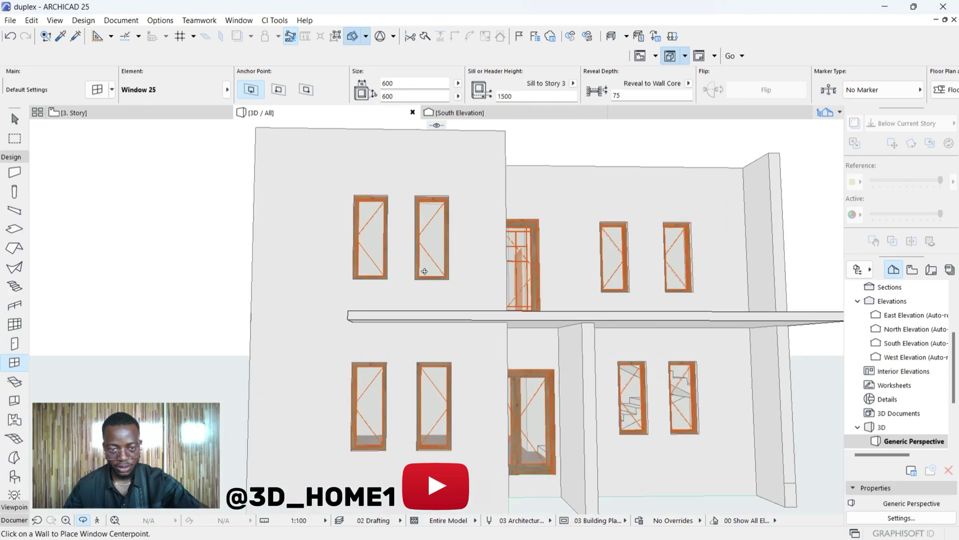
scroll(388, 352, down, 2)
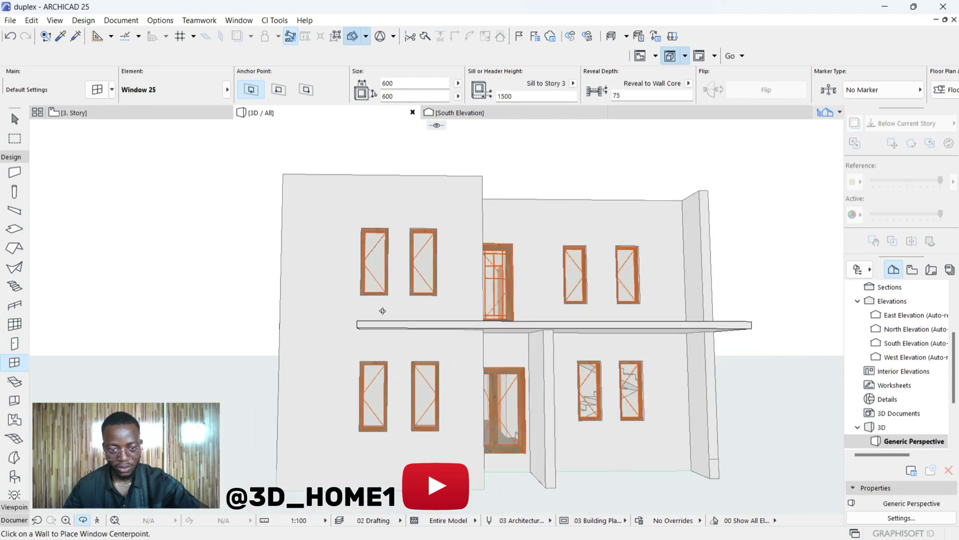
shift+middle_drag(383, 310, 556, 310)
shift+middle_drag(303, 326, 392, 242)
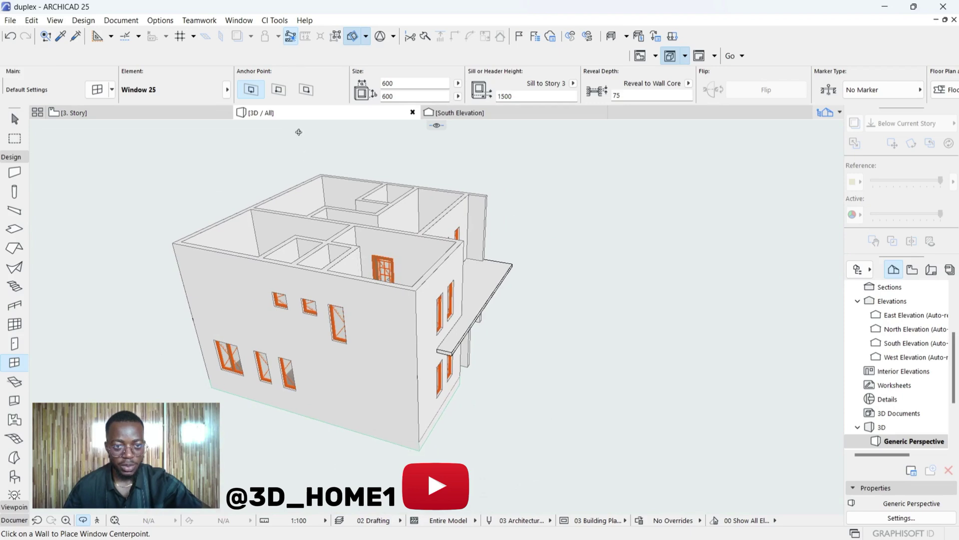
Return to the 3. Story plan and set the default Window 25 to 1200 x 1200 with a sill height of 900.
click(74, 112)
scroll(459, 249, down, 2)
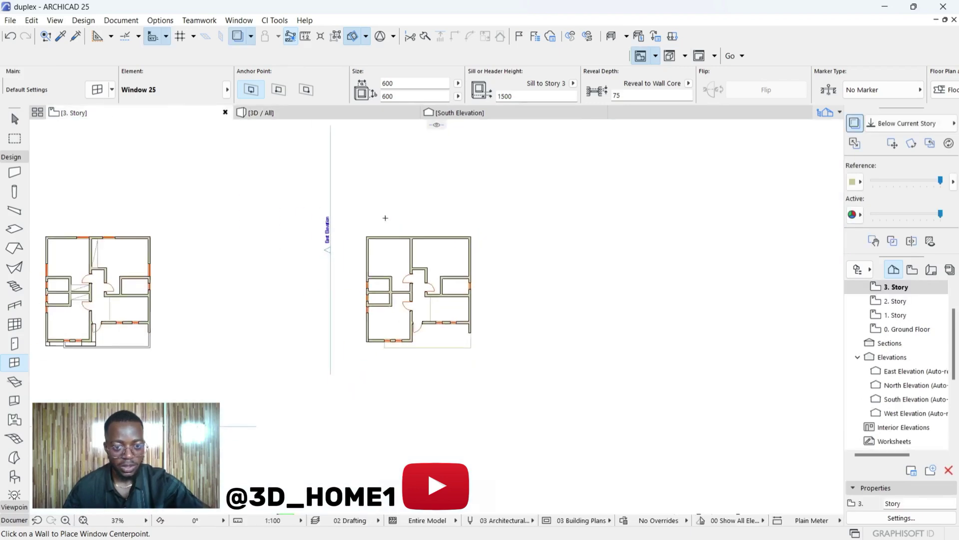
scroll(385, 218, up, 6)
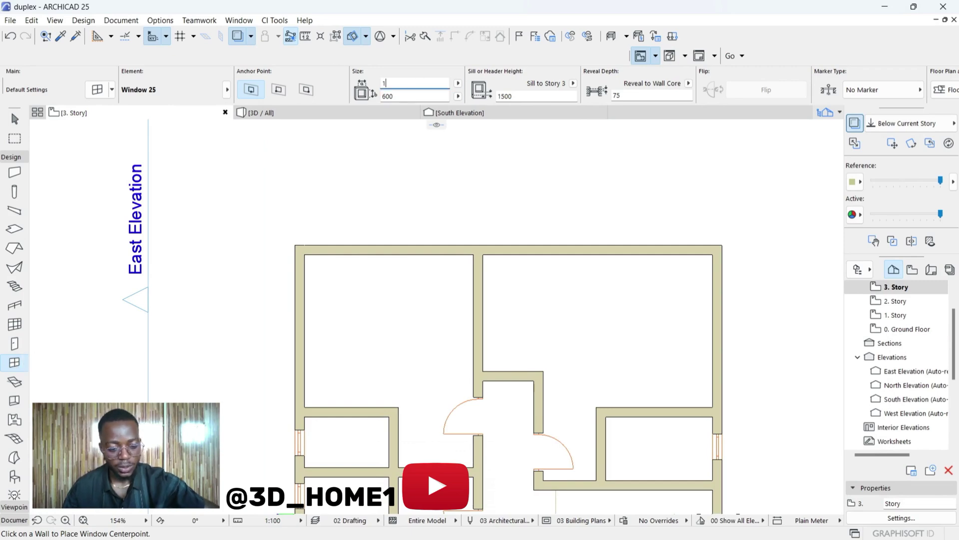
text(00)
key(Tab)
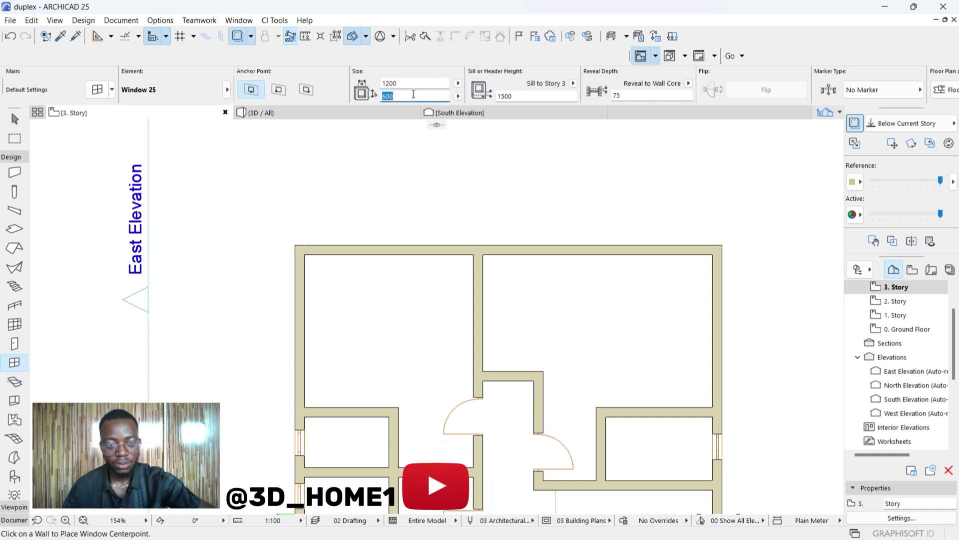
text(1200)
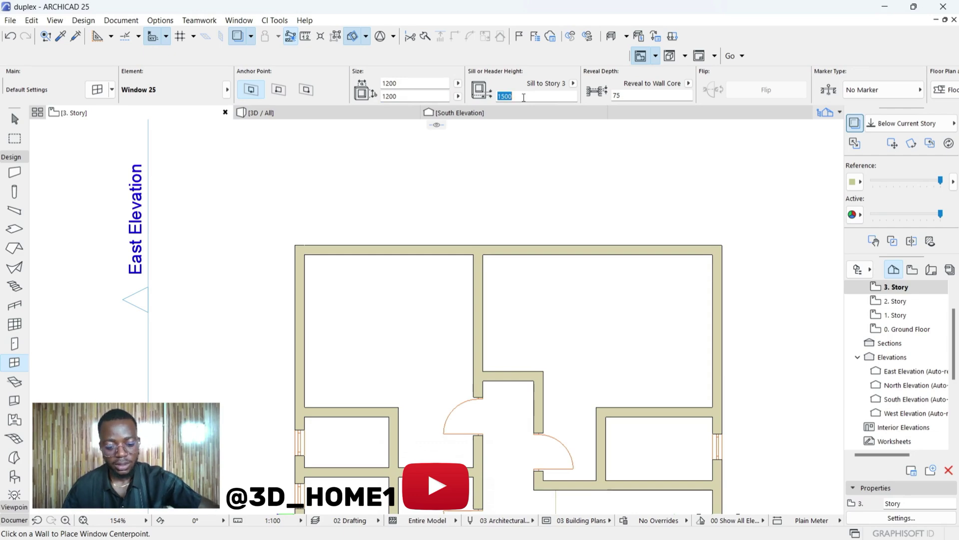
text(90)
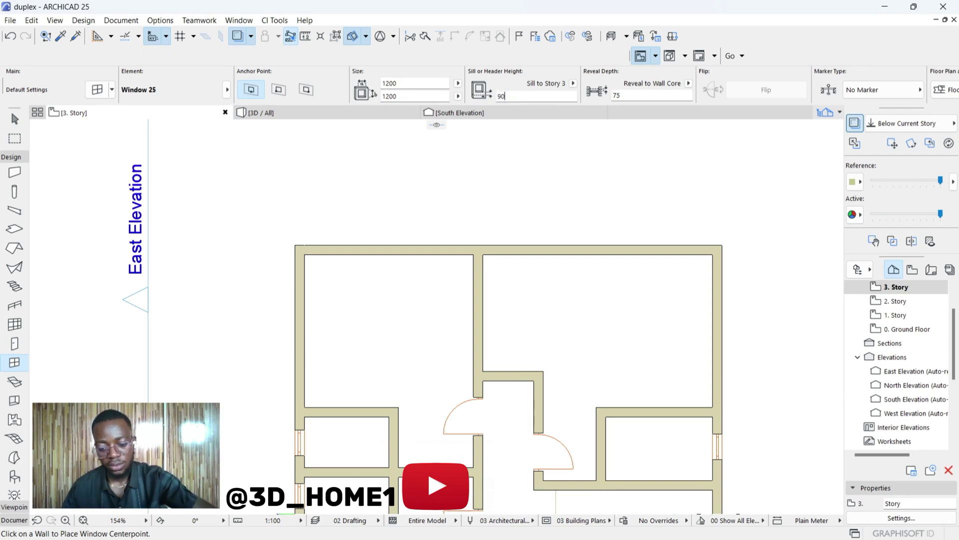
text(0)
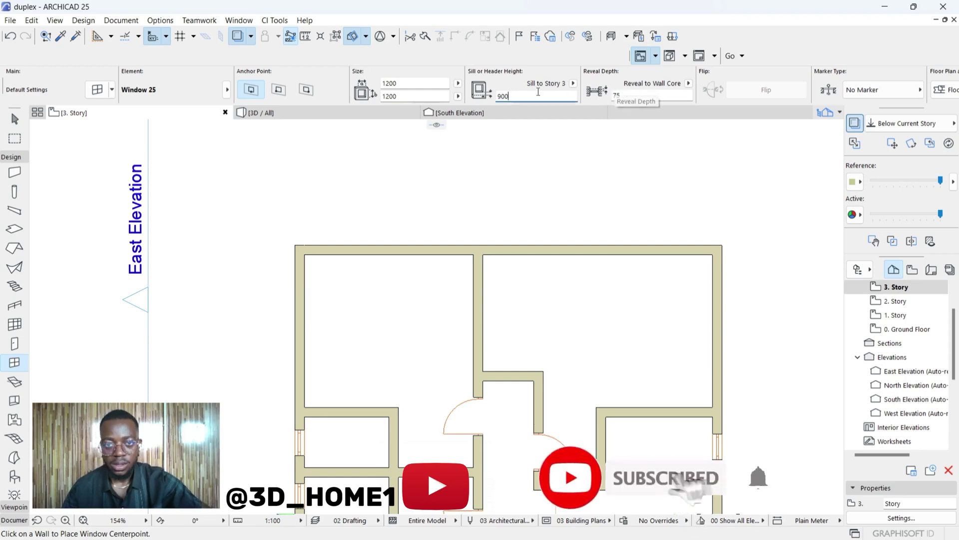
Change the default Window 25's main sash opening type to Double Sash in the basic window settings.
scroll(467, 184, down, 2)
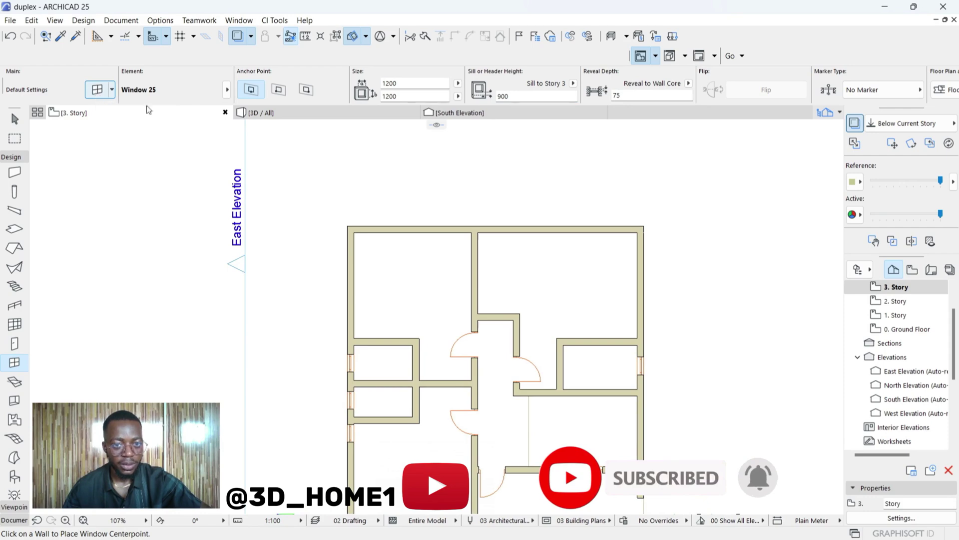
key(ctrl+t)
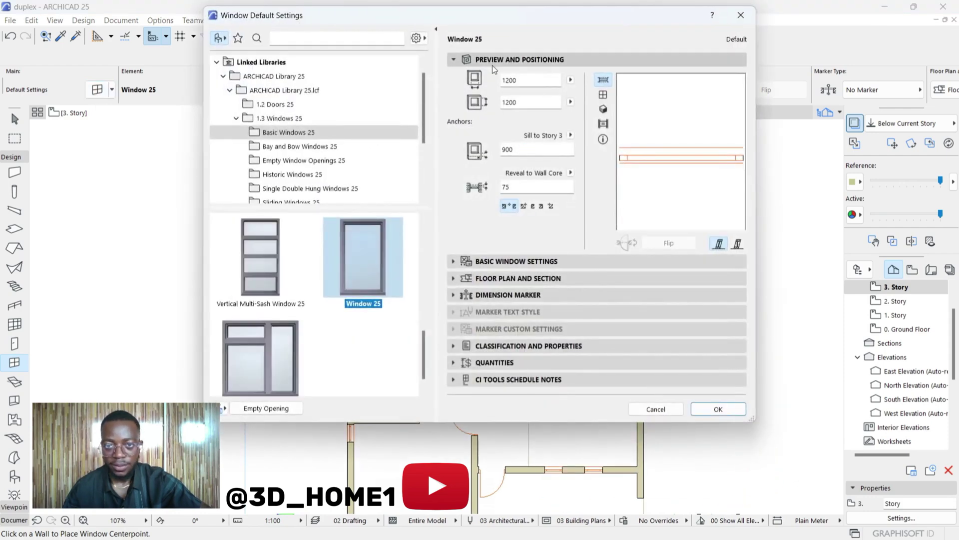
click(490, 261)
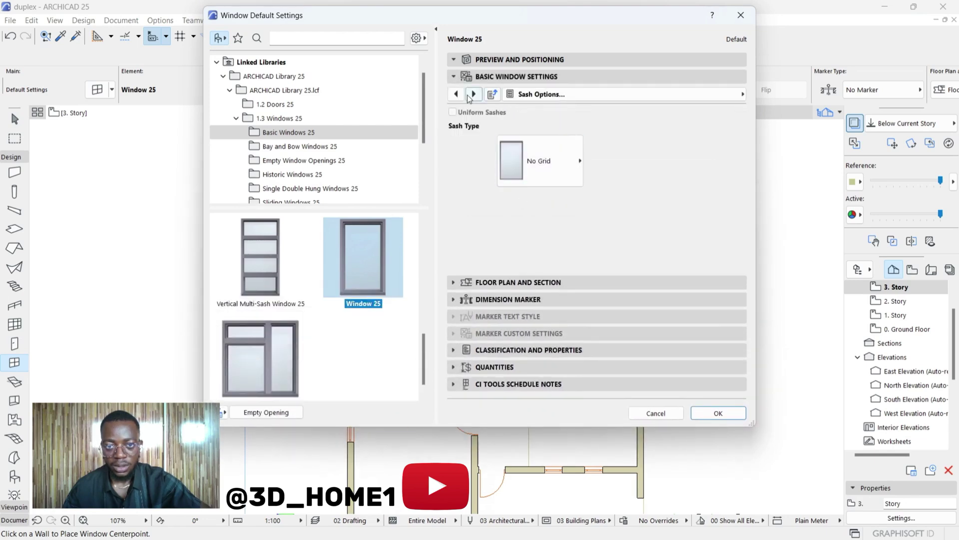
click(473, 95)
click(473, 95)
click(473, 95)
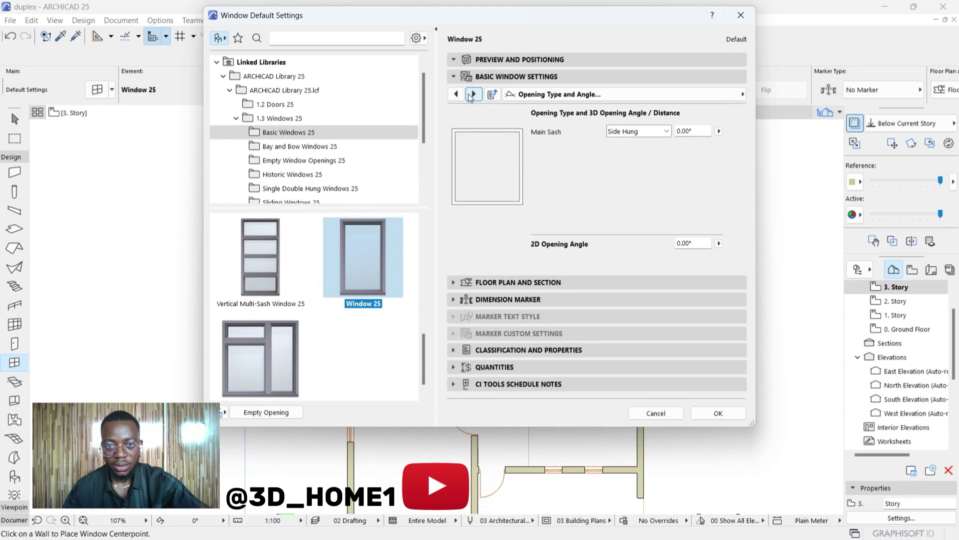
click(473, 94)
click(456, 95)
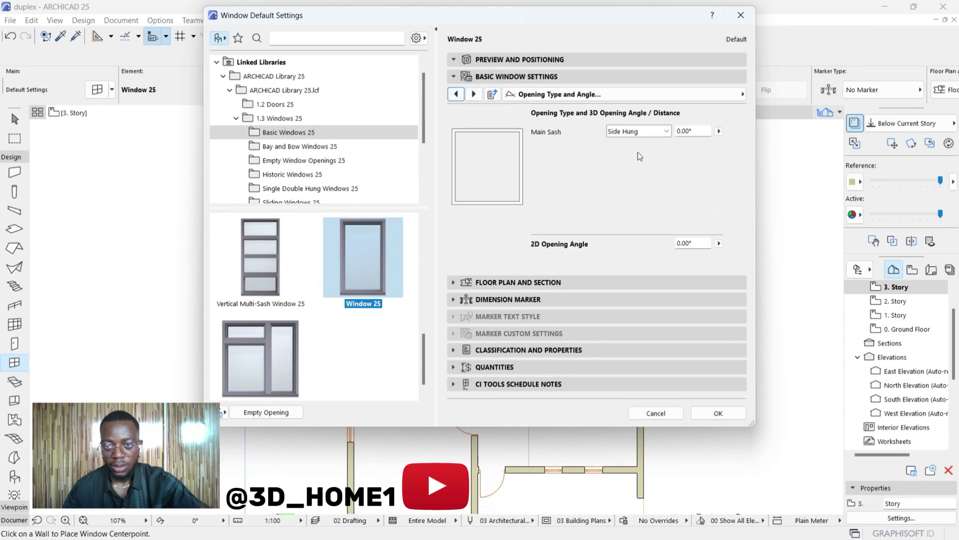
click(659, 132)
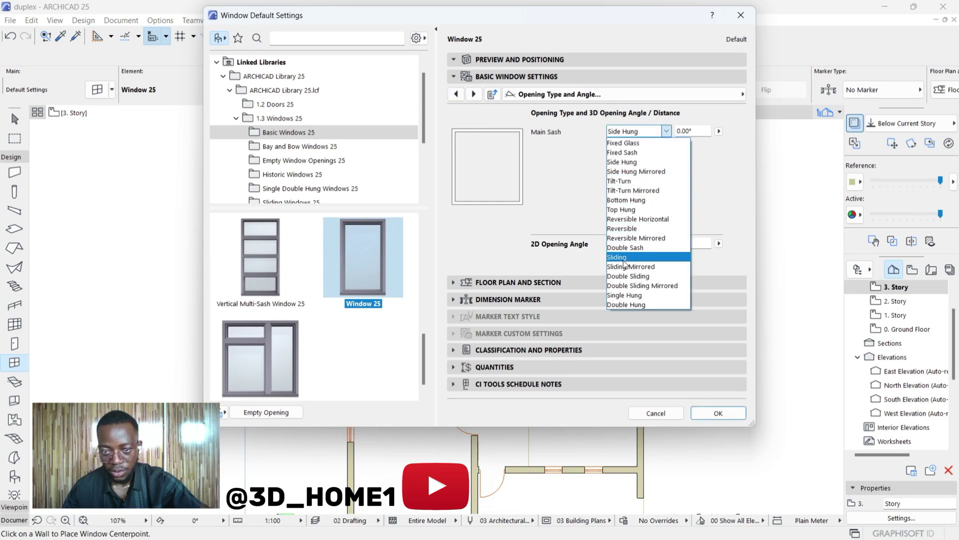
click(625, 248)
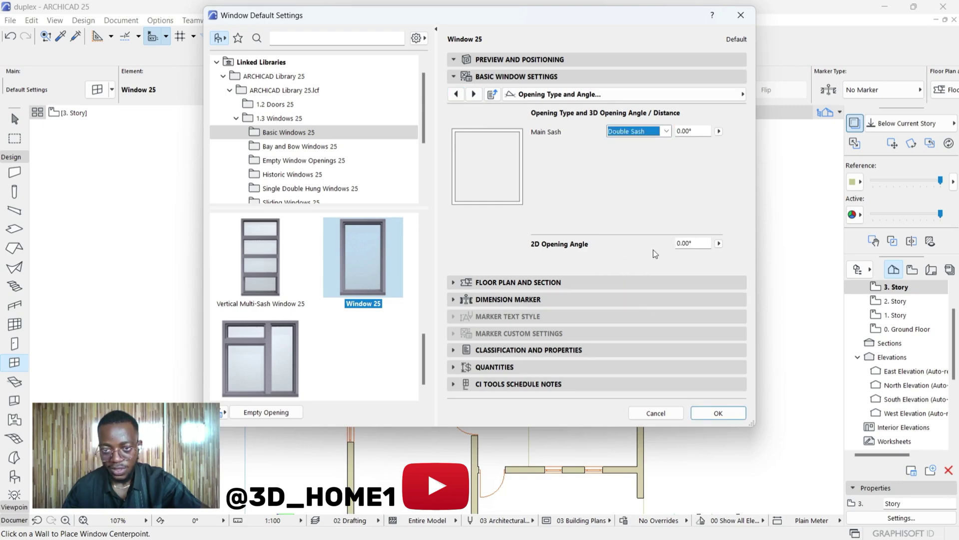
click(719, 411)
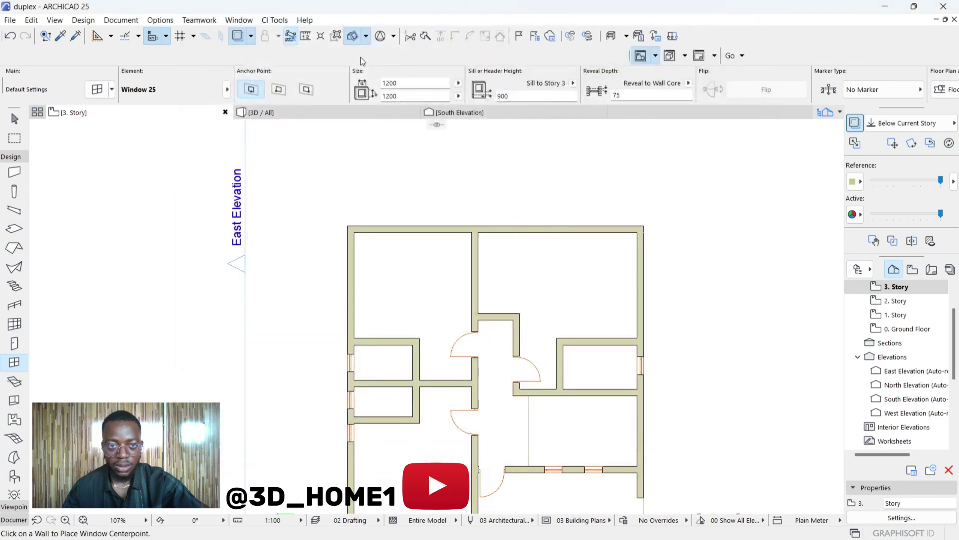
Place 1200 x 1200 double-sash windows in the west and north walls of the copied plan's north-west room.
scroll(425, 237, down, 1)
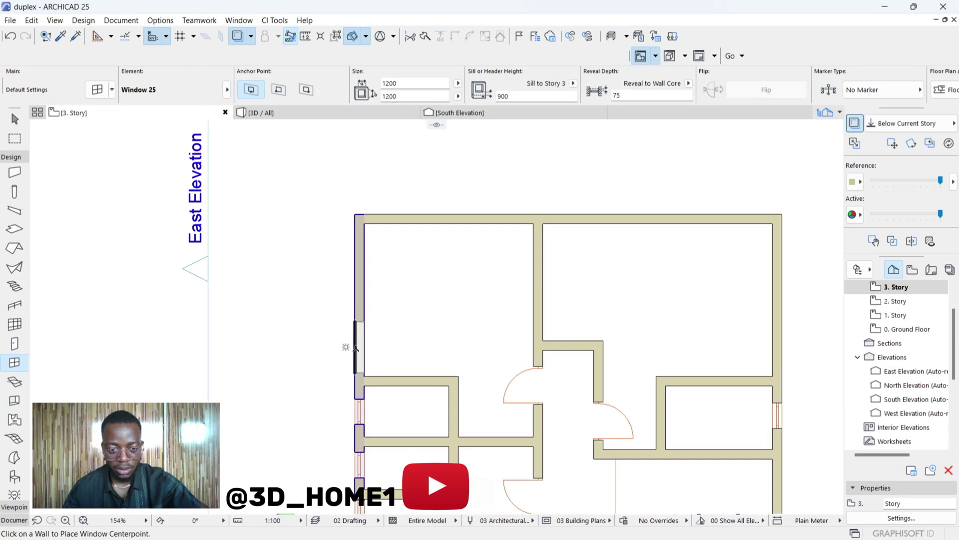
click(354, 349)
click(408, 342)
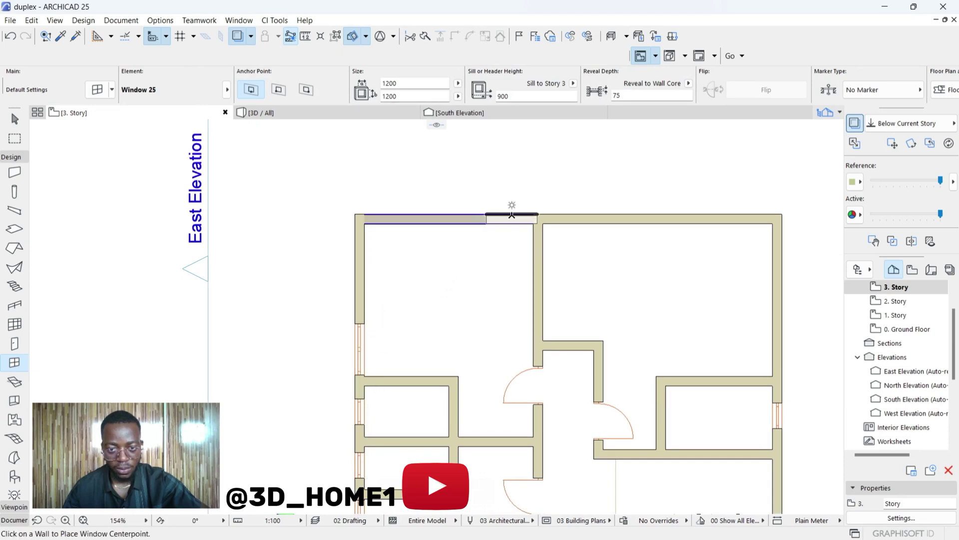
click(505, 216)
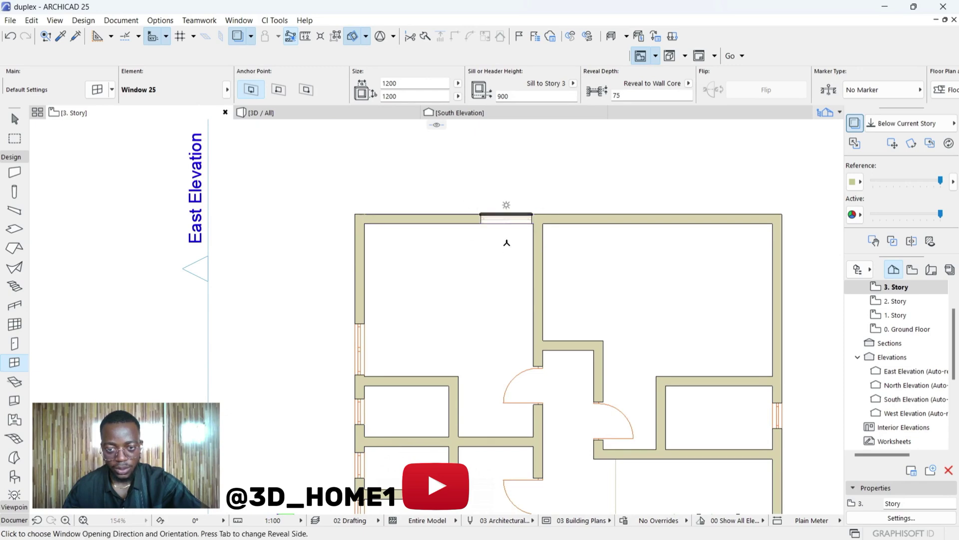
click(508, 242)
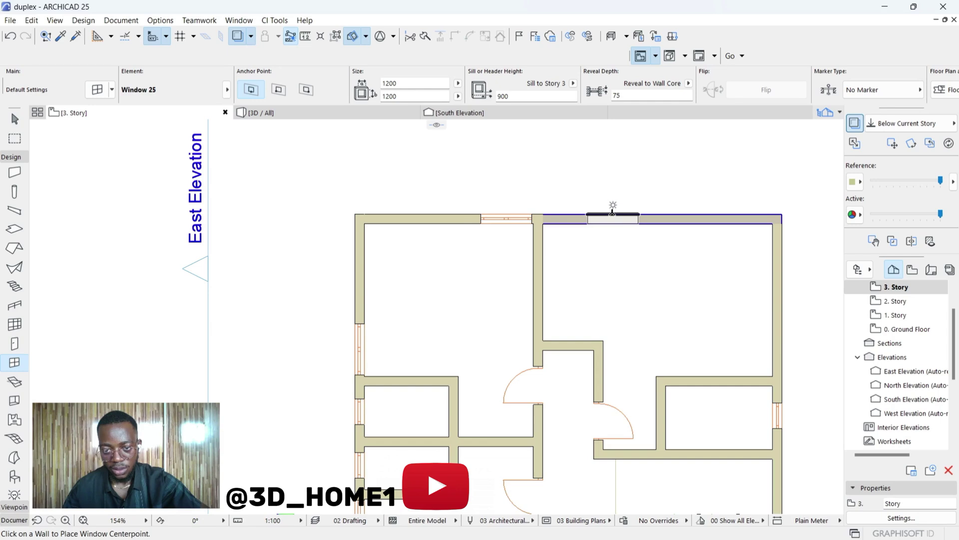
Place 1200 x 1200 double-sash windows in the north and east walls of the copied plan's north-east room.
click(610, 214)
click(645, 231)
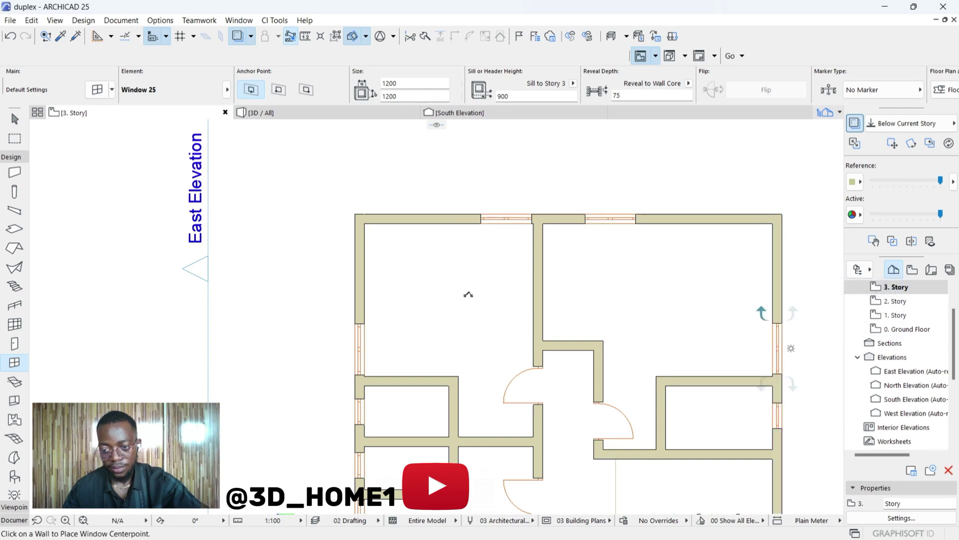
scroll(449, 280, down, 3)
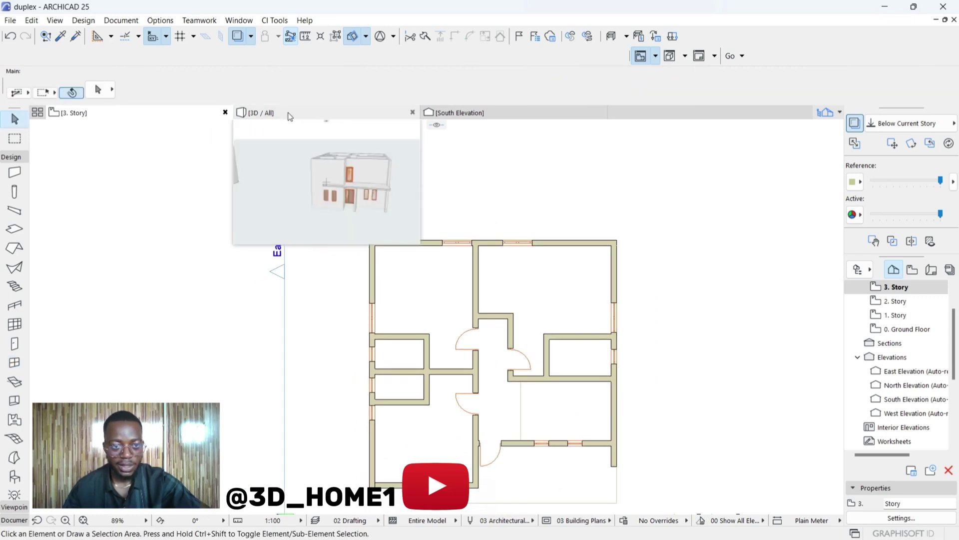
Examine the front facade's upper and ground-floor windows of the copied duplex in the 3D view.
click(261, 112)
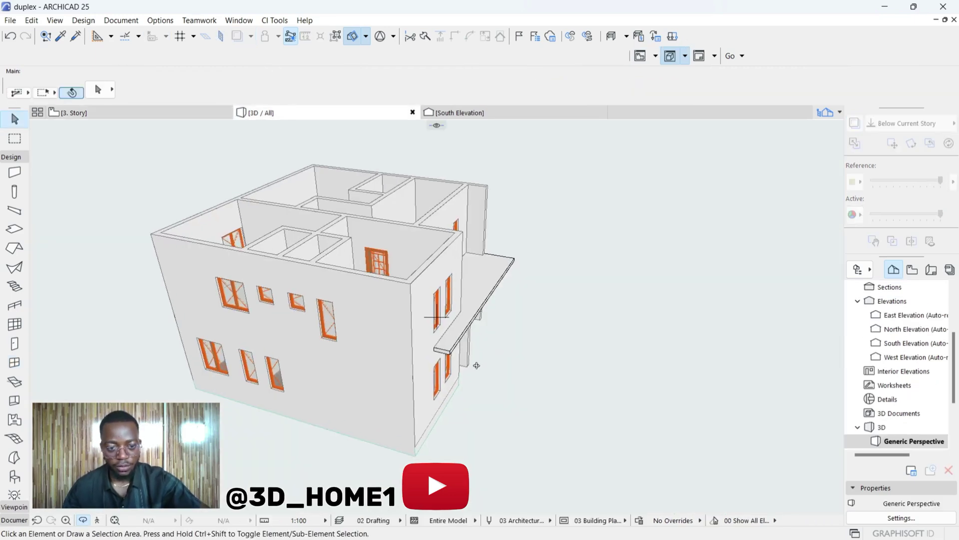
drag(477, 365, 419, 409)
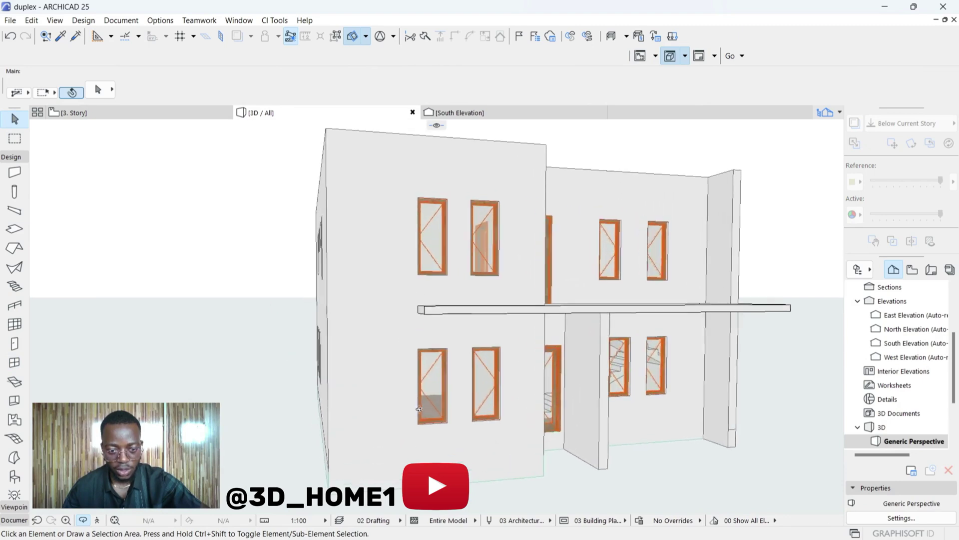
scroll(419, 409, up, 8)
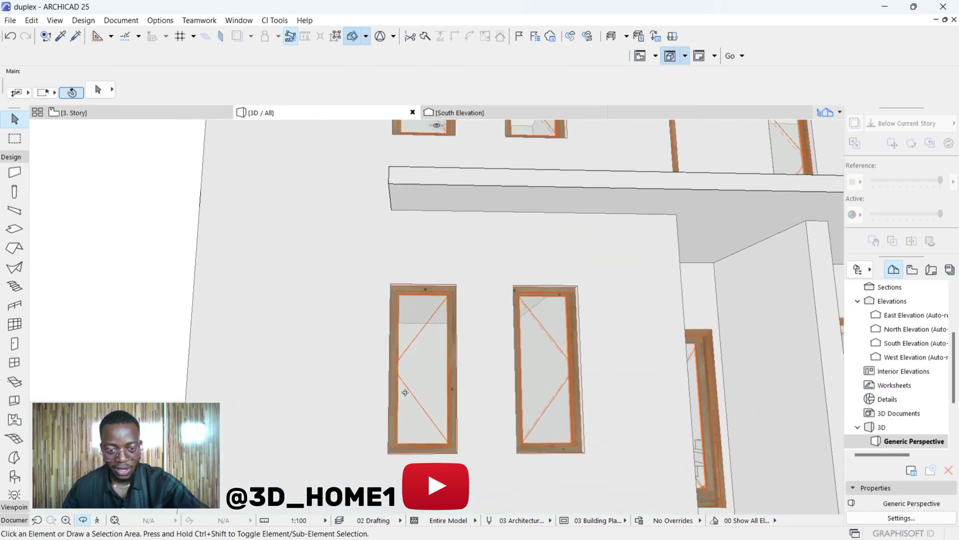
scroll(417, 329, up, 2)
scroll(410, 261, up, 1)
scroll(423, 276, down, 1)
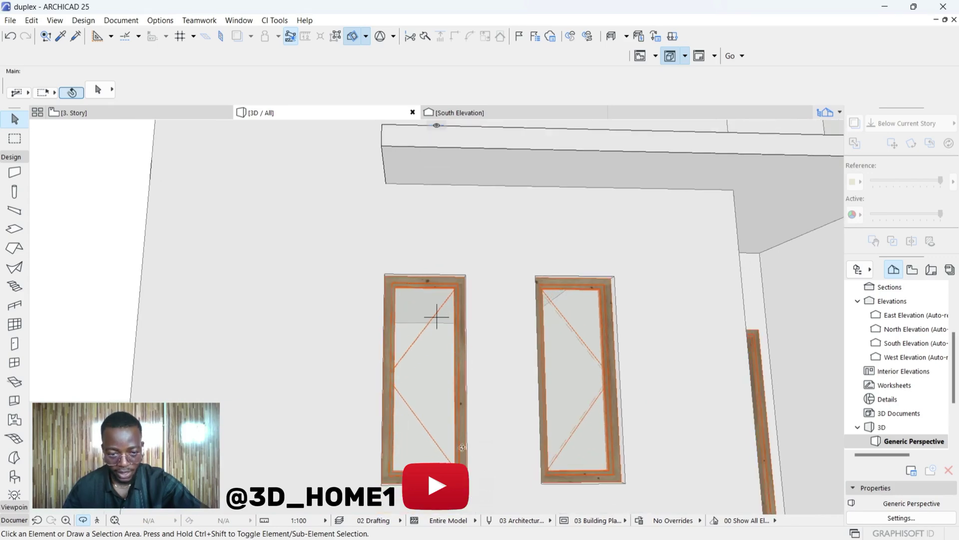
scroll(645, 249, down, 10)
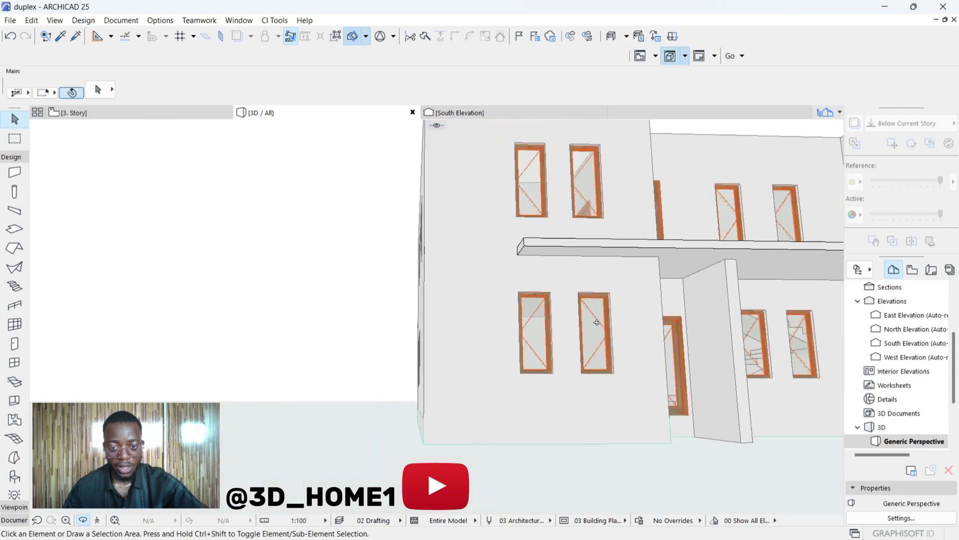
scroll(766, 302, down, 2)
scroll(188, 275, up, 3)
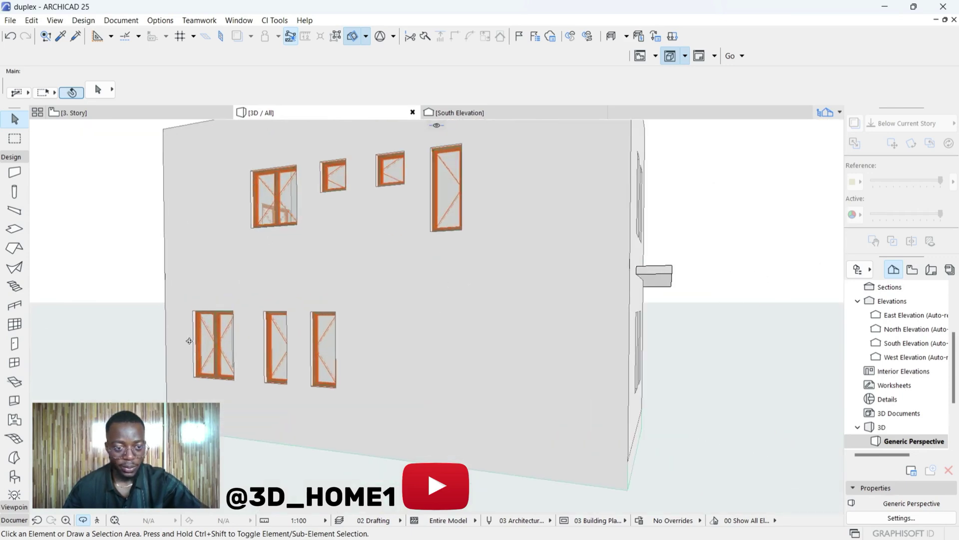
Inspect the double-sash, small and tall windows in the copied duplex's upper-floor west wall up close.
drag(188, 340, 254, 230)
scroll(223, 181, up, 4)
scroll(224, 180, up, 1)
scroll(317, 325, down, 2)
scroll(262, 203, up, 3)
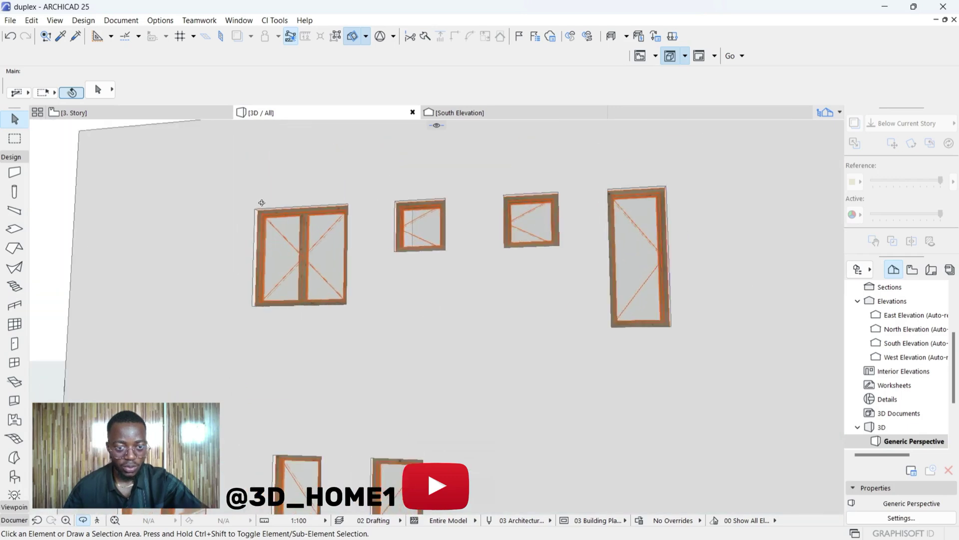
scroll(282, 225, up, 4)
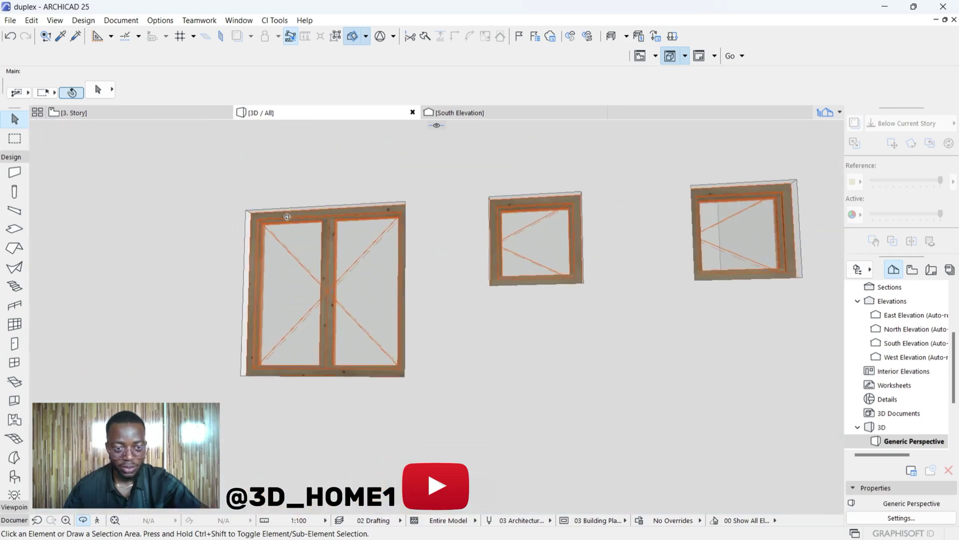
scroll(310, 254, up, 1)
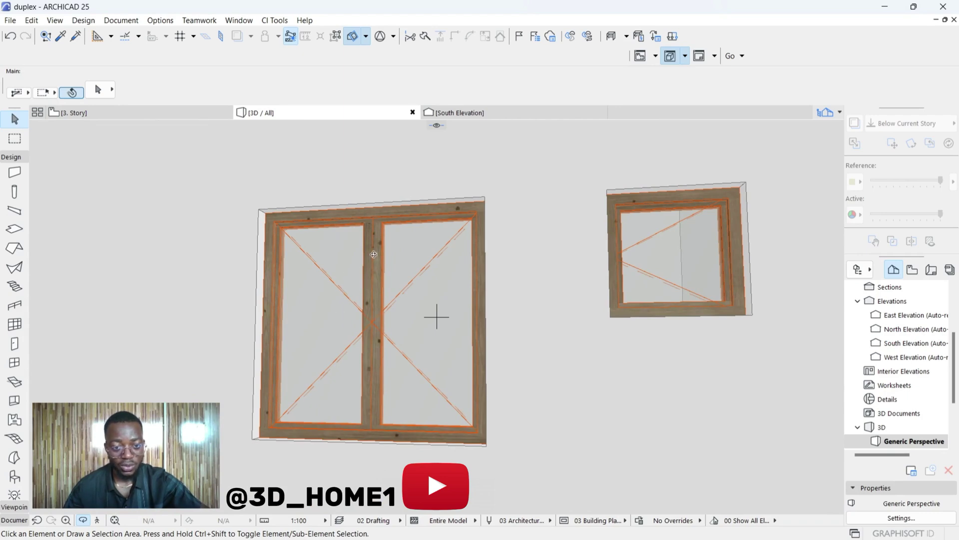
scroll(357, 256, down, 6)
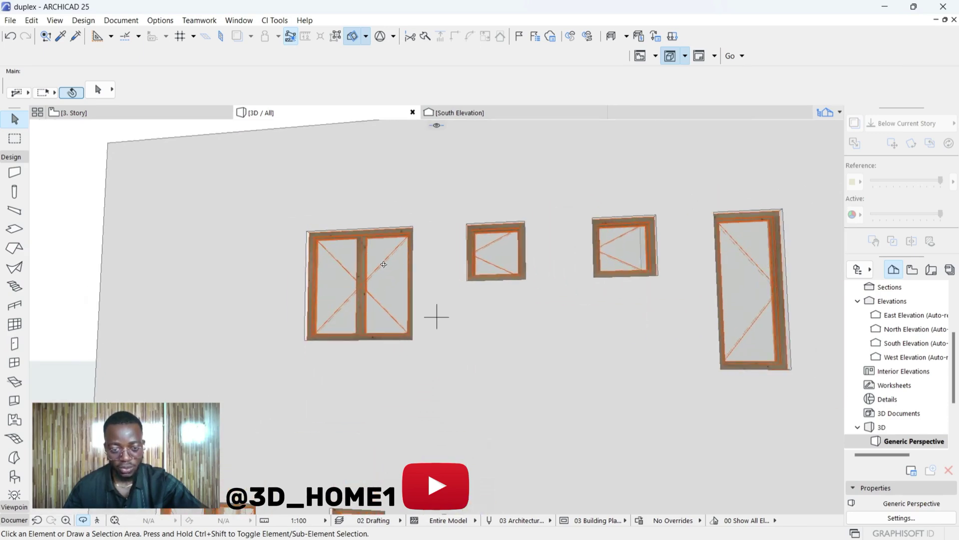
scroll(384, 264, down, 4)
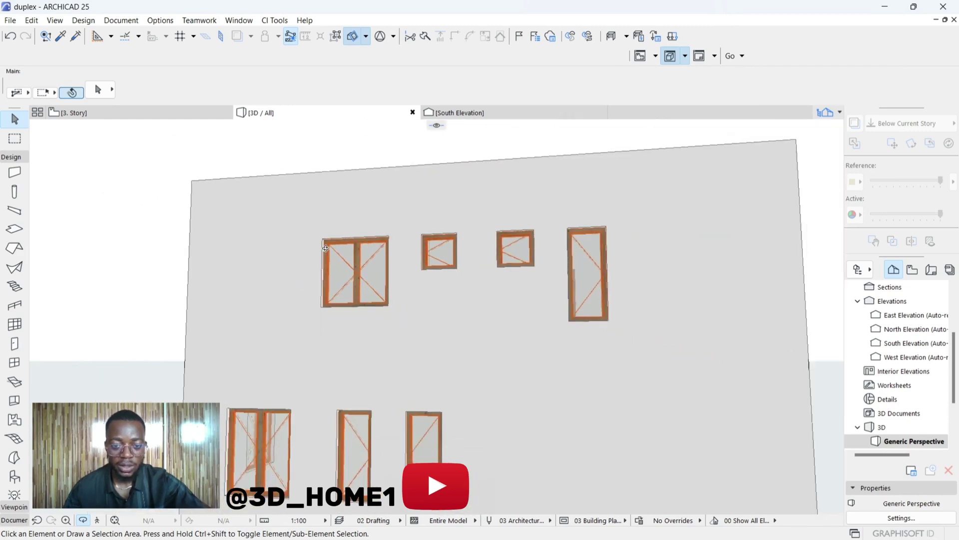
Compare the copied duplex's front slab with the balcony parapet on the finished reference building.
shift+middle_drag(462, 270, 378, 291)
scroll(291, 303, down, 3)
shift+middle_drag(291, 303, 203, 278)
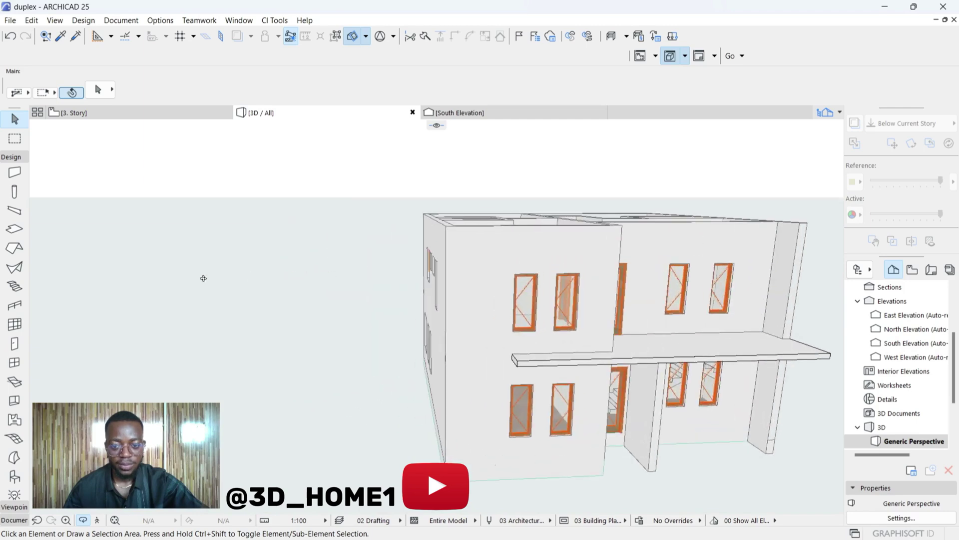
scroll(615, 265, down, 1)
drag(658, 264, 82, 295)
shift+middle_drag(82, 296, 224, 364)
scroll(219, 425, up, 4)
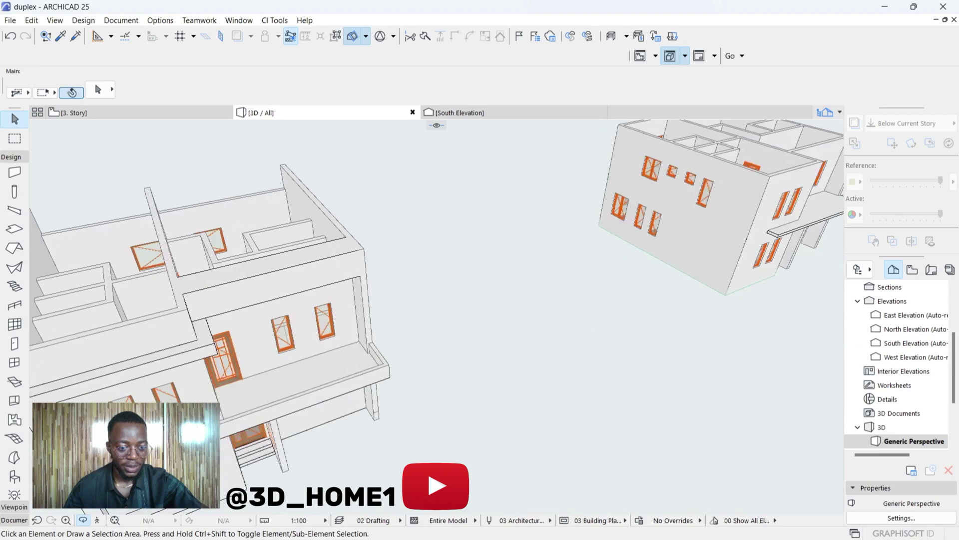
scroll(460, 311, down, 5)
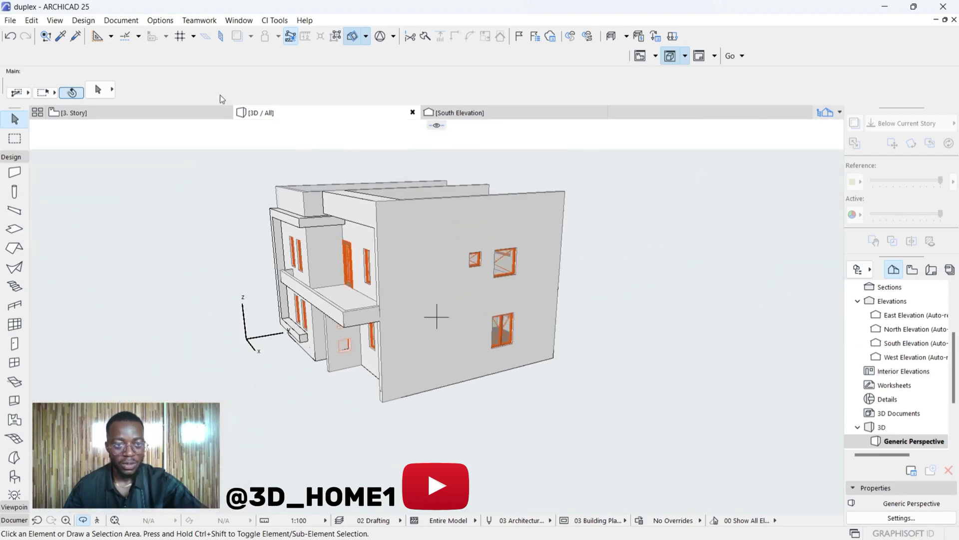
Return to the 3. Story plan and set the default wall's surface override to Paint - Glossy White.
click(178, 112)
scroll(428, 343, up, 10)
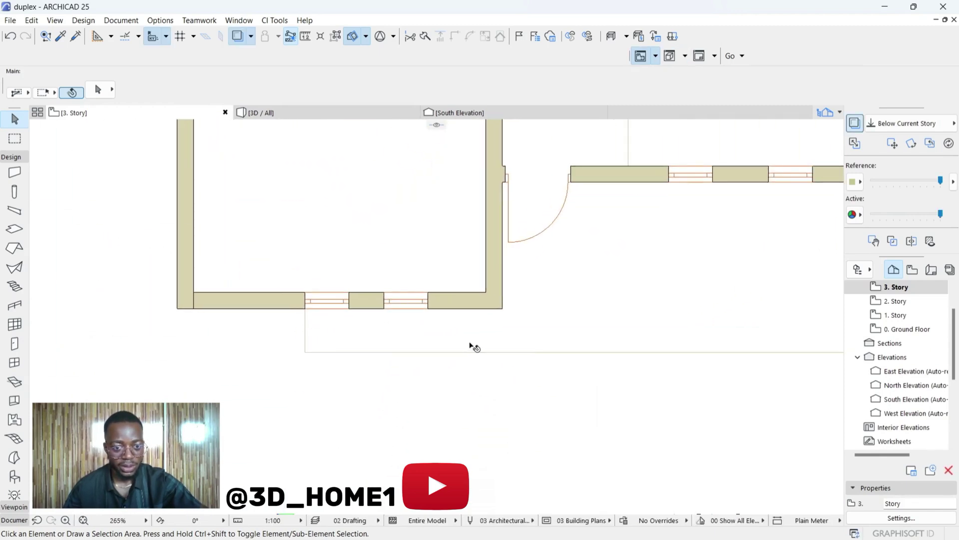
scroll(267, 367, down, 2)
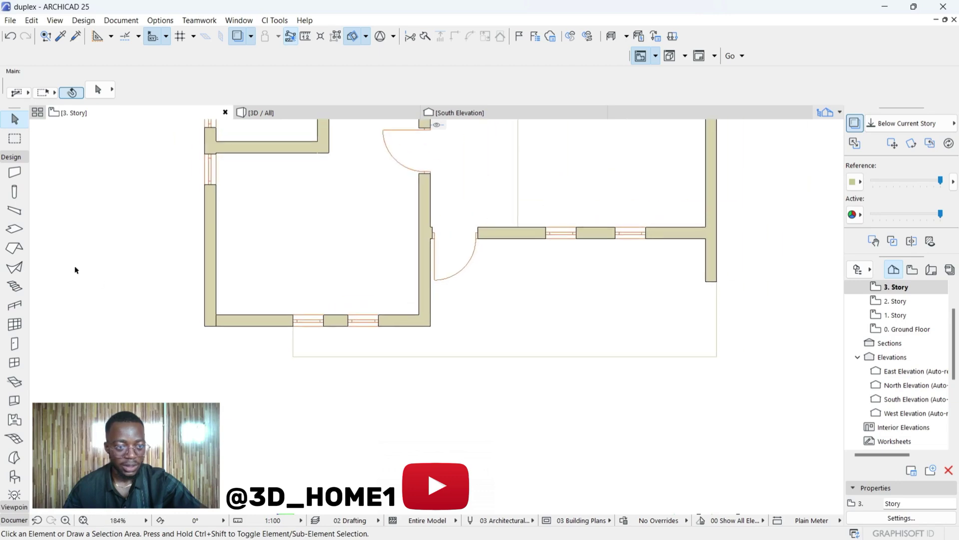
click(14, 173)
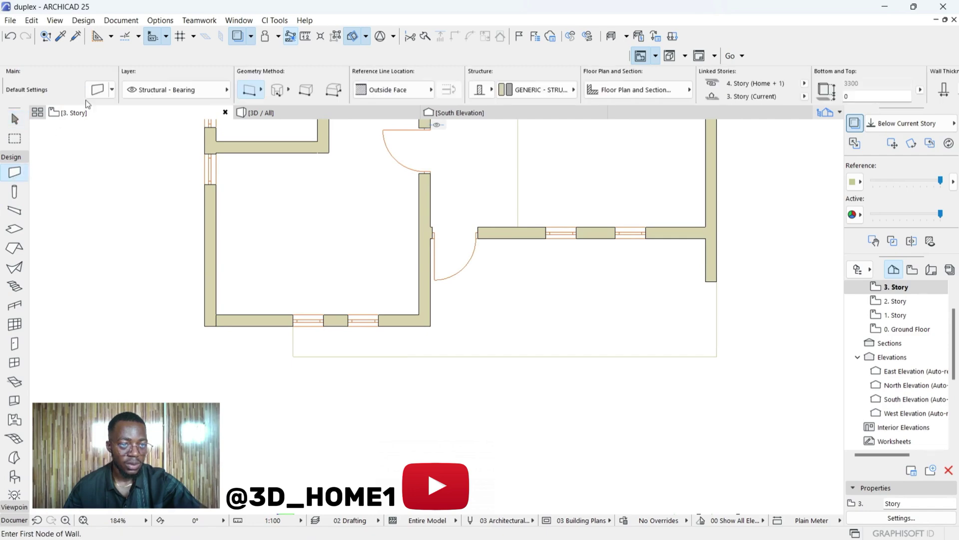
click(97, 89)
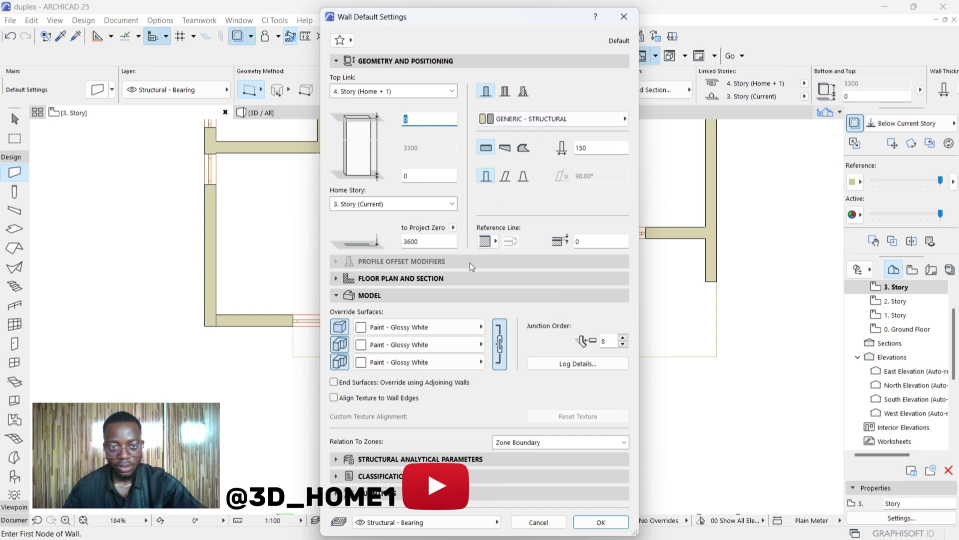
click(359, 328)
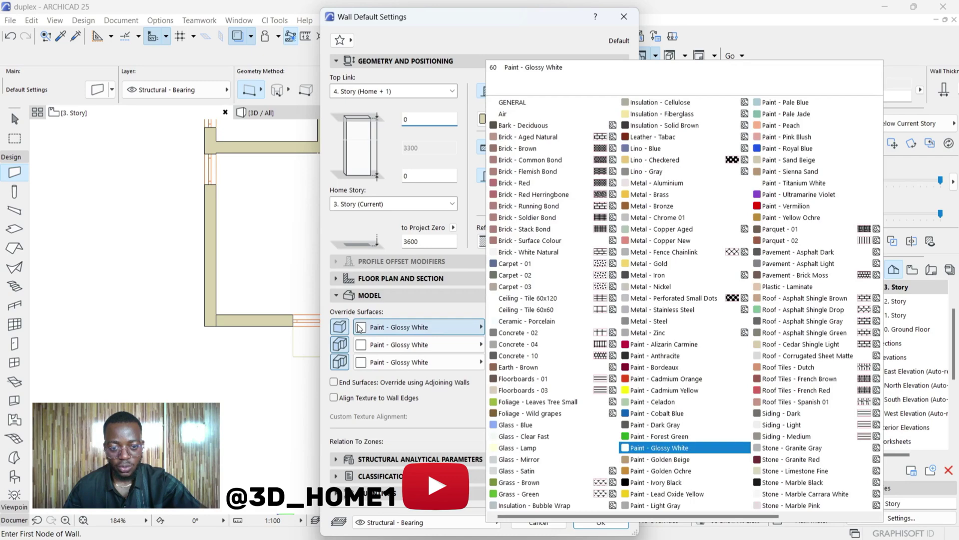
click(677, 449)
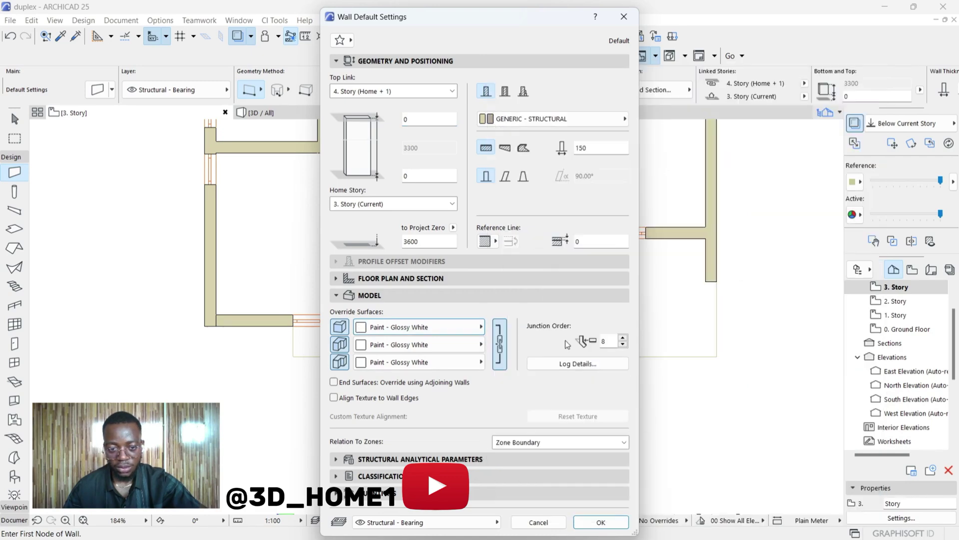
click(596, 520)
Draw 150-thick walls along the west, south and east edges of the front balcony slab, ending at the existing east wall.
scroll(292, 310, up, 5)
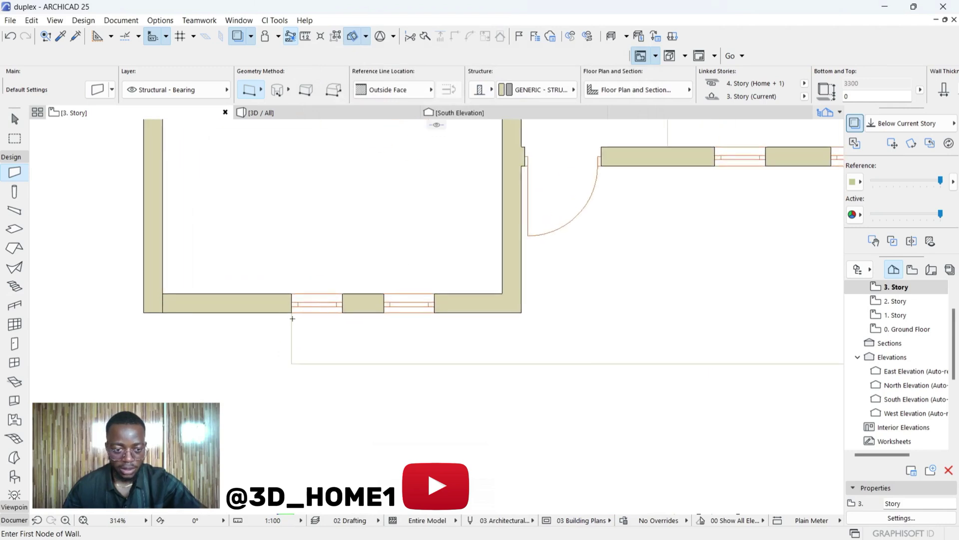
click(292, 314)
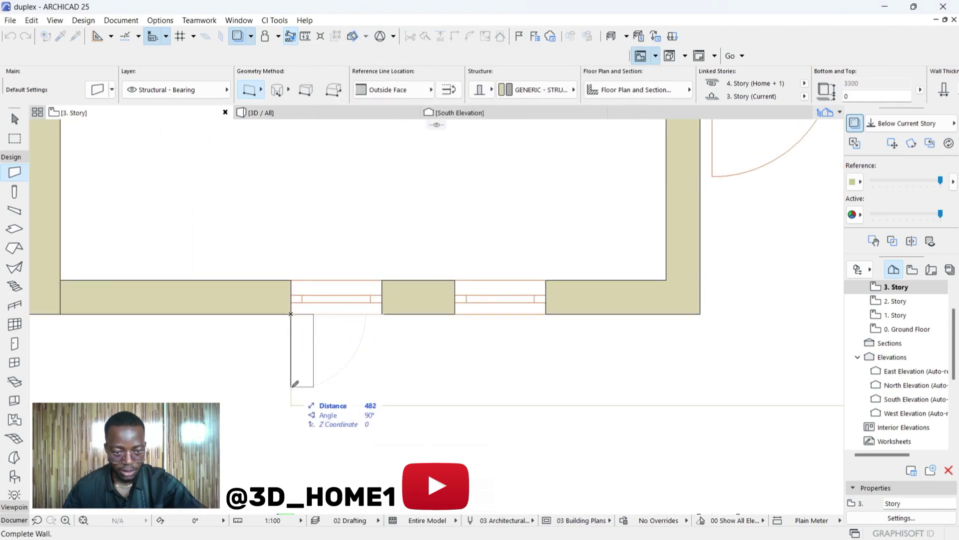
click(293, 402)
scroll(293, 400, down, 2)
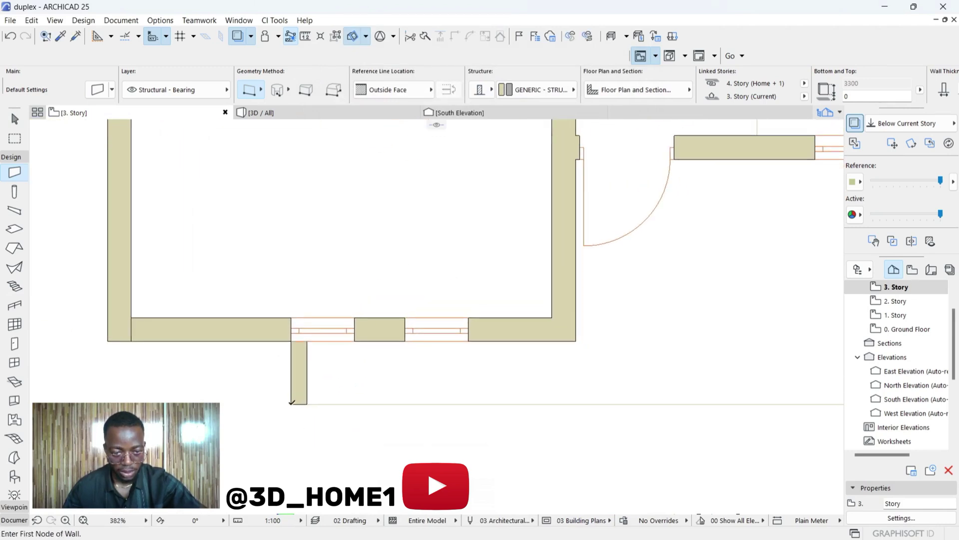
click(292, 402)
scroll(291, 402, down, 6)
scroll(566, 389, up, 5)
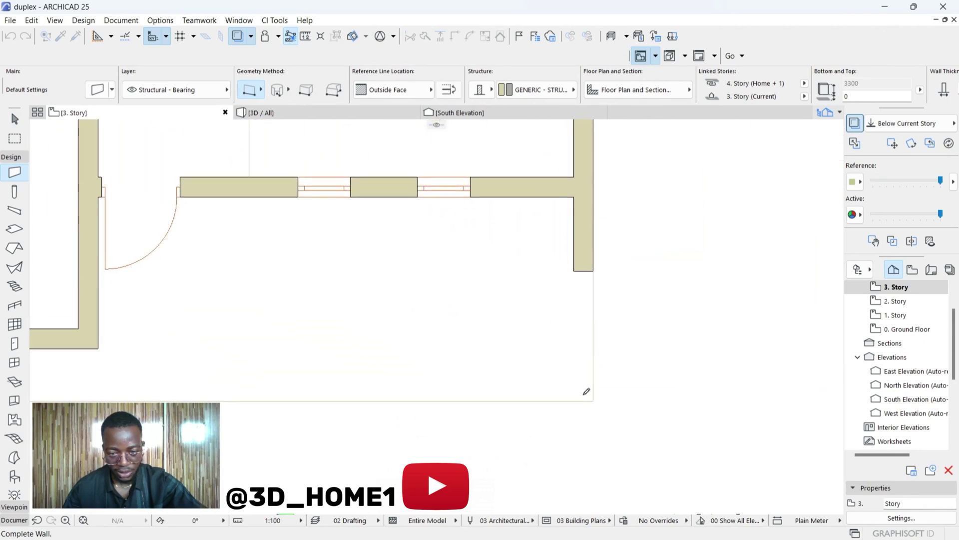
click(586, 390)
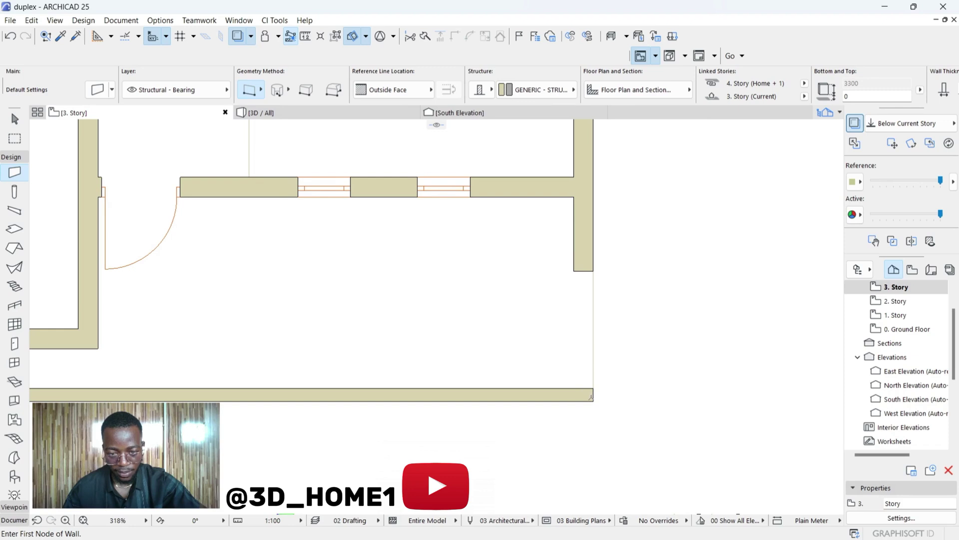
click(593, 397)
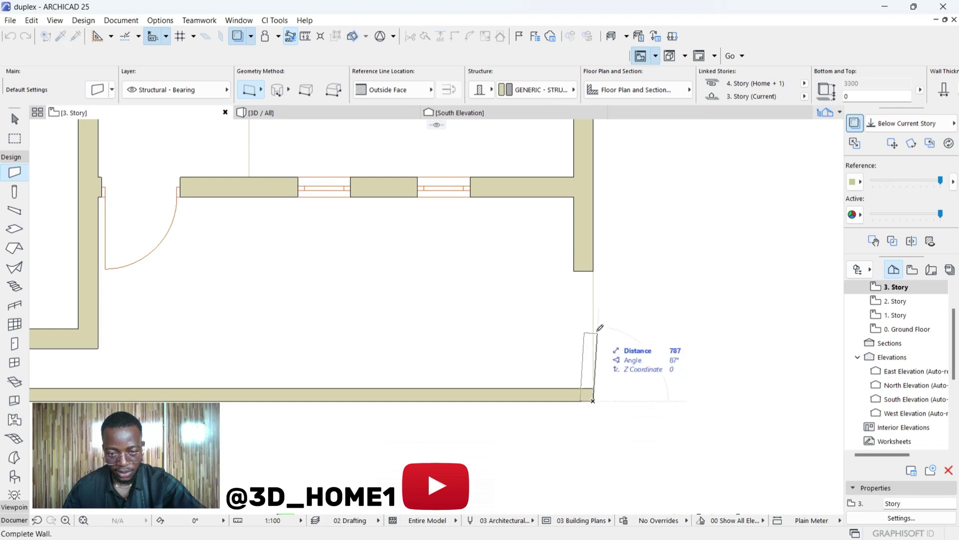
click(593, 270)
scroll(593, 270, down, 5)
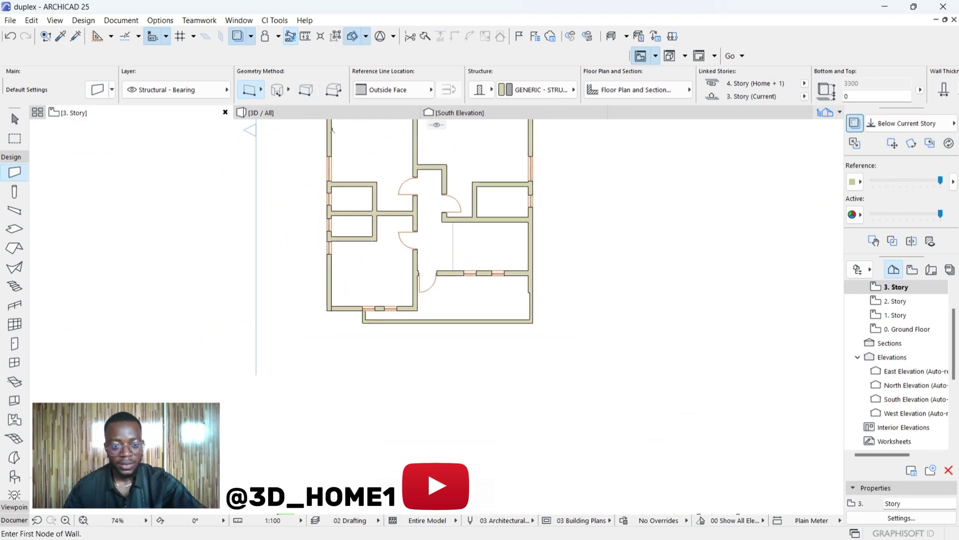
In the 3D view, set the height of the long front balcony wall to 450.
click(295, 118)
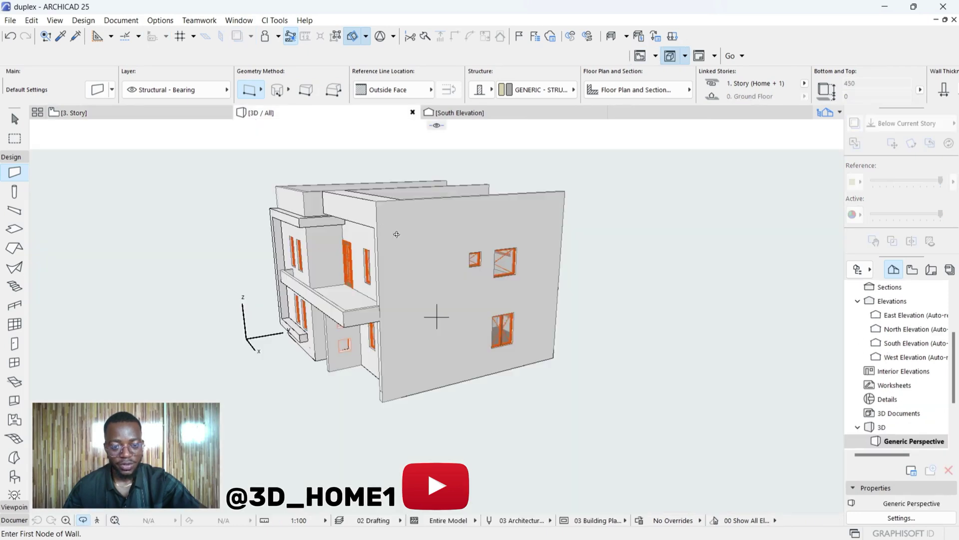
scroll(239, 275, down, 4)
scroll(460, 418, up, 2)
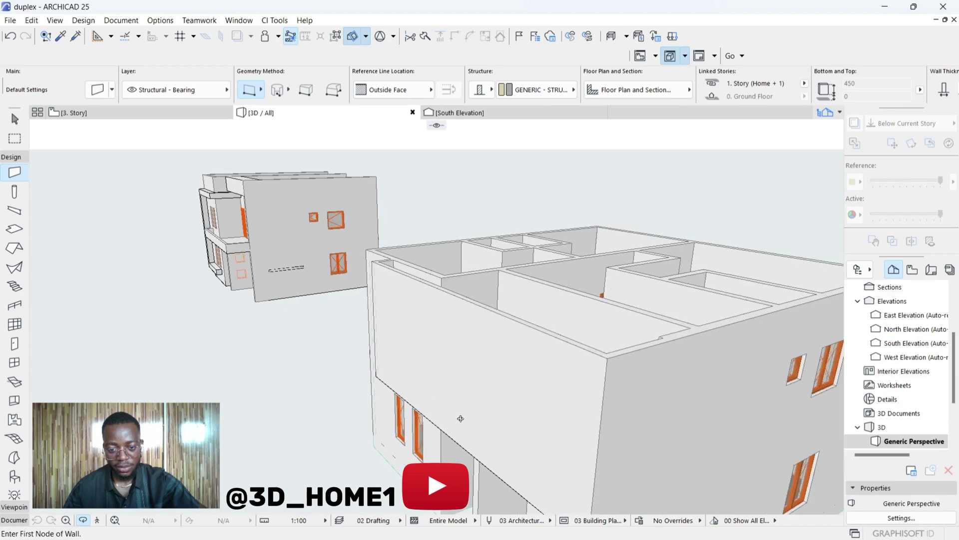
scroll(416, 337, down, 2)
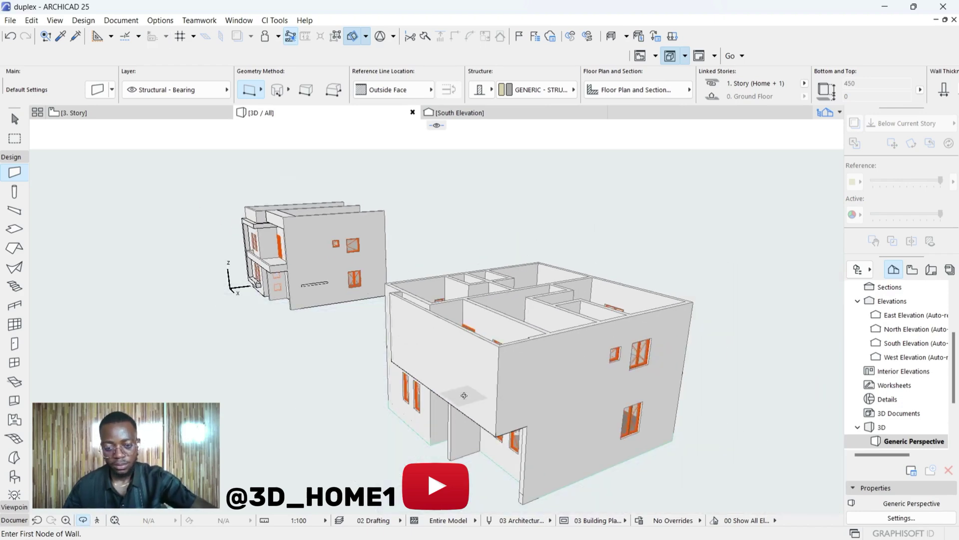
shift+middle_drag(464, 396, 451, 323)
scroll(451, 323, up, 4)
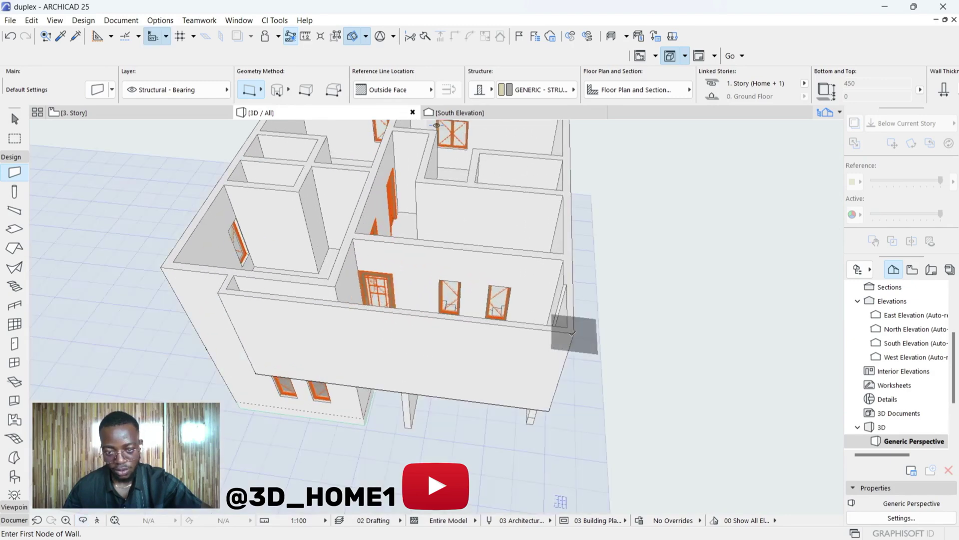
key(Escape)
click(553, 330)
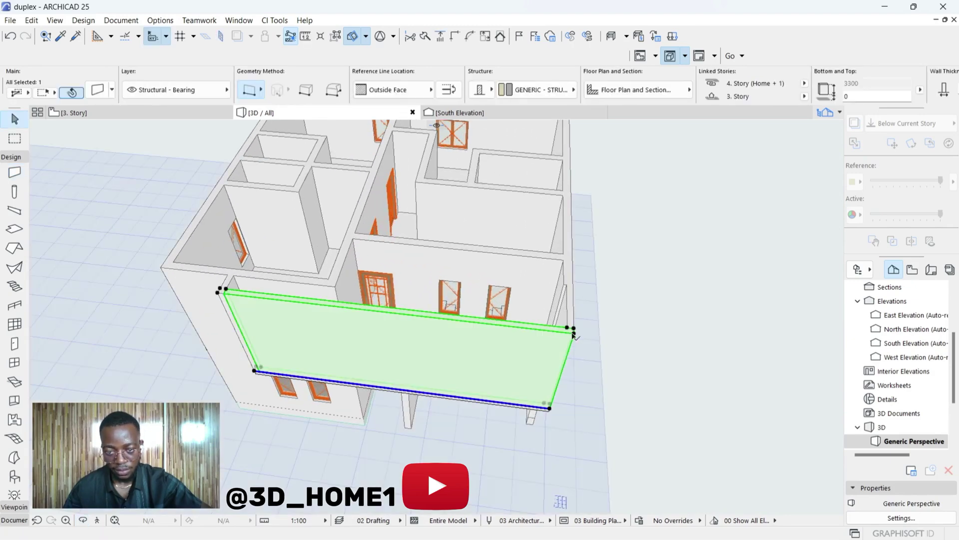
click(573, 333)
scroll(553, 381, up, 1)
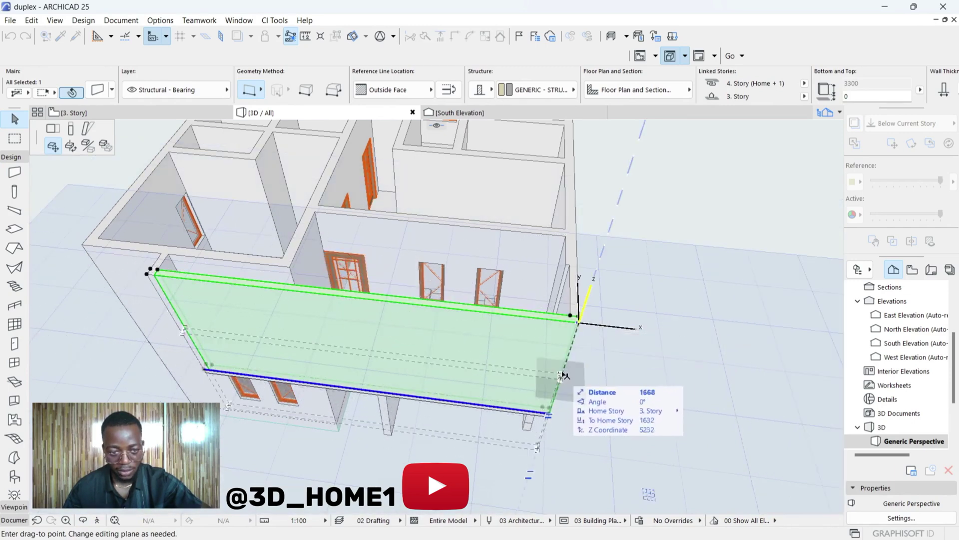
click(71, 133)
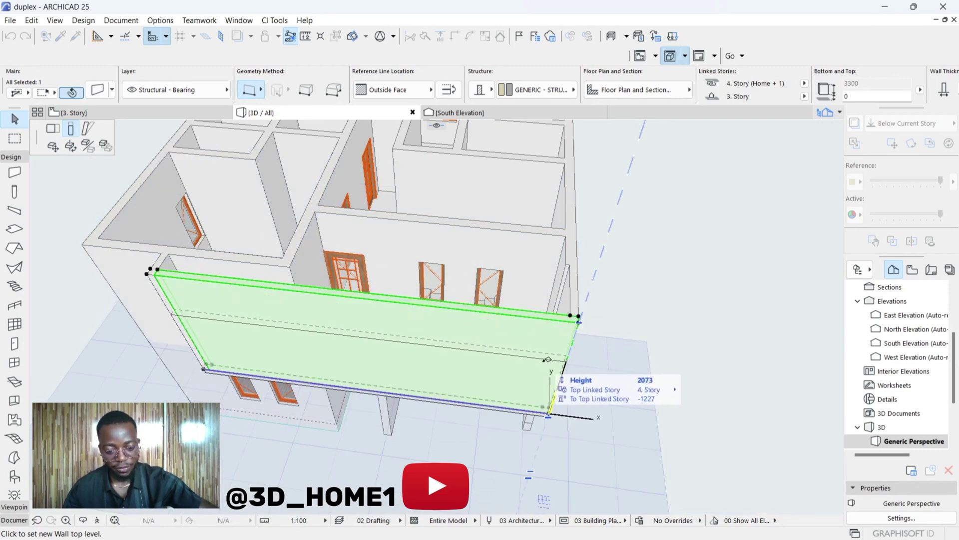
text(450)
key(Return)
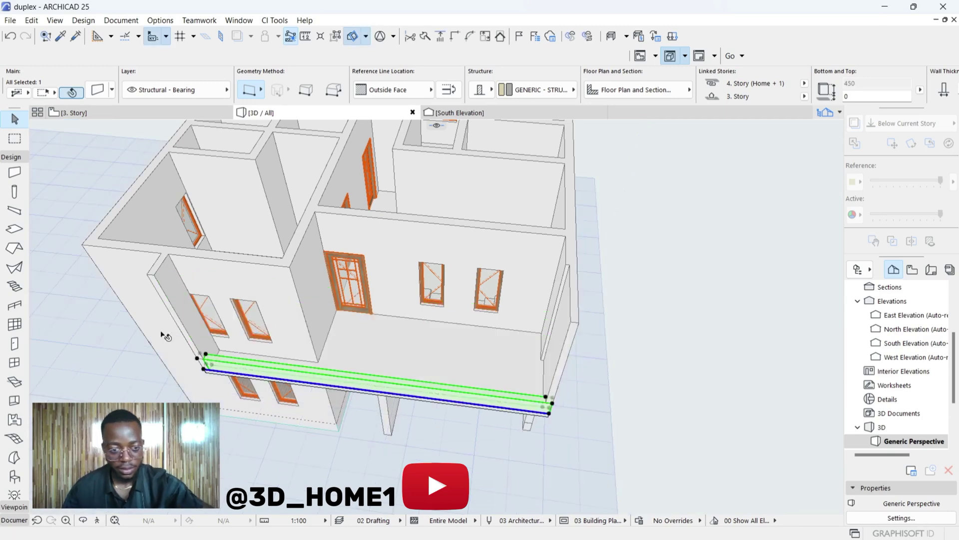
Set the height of the short west balcony wall to 450, level with the long front balcony wall.
scroll(155, 275, up, 3)
key(Escape)
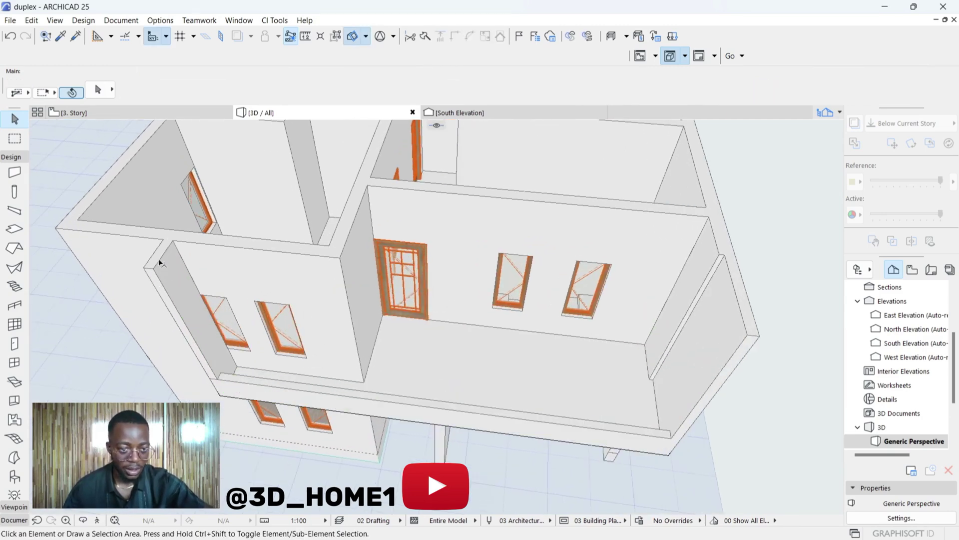
click(155, 269)
click(154, 270)
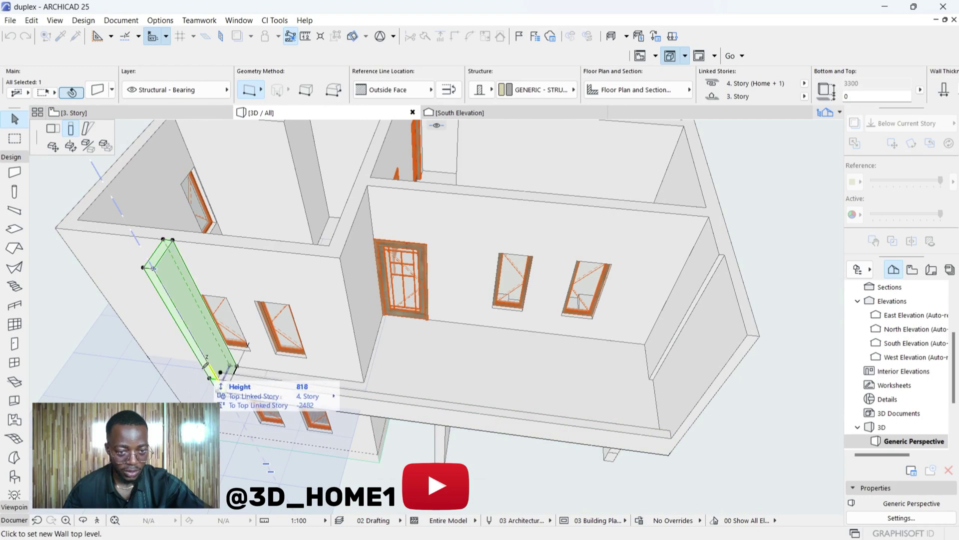
scroll(240, 377, up, 3)
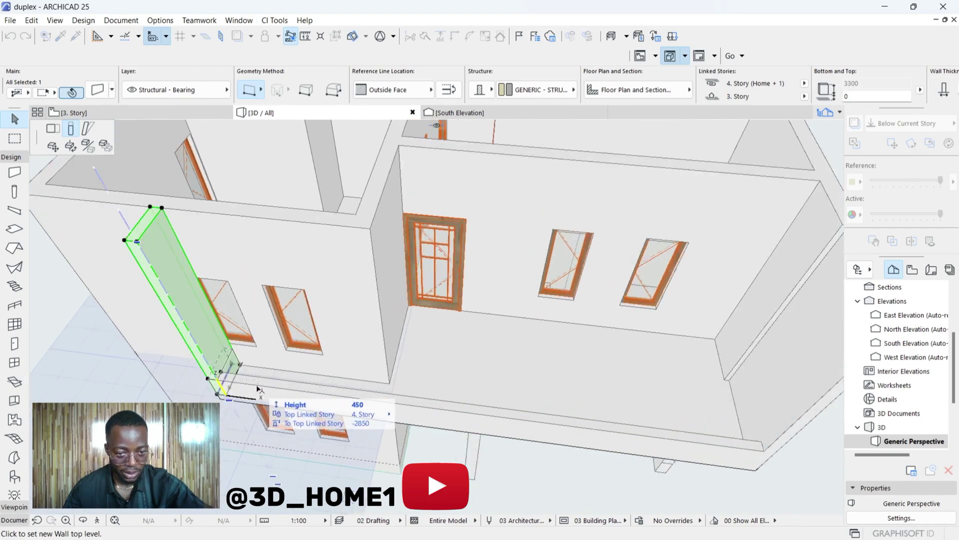
click(254, 378)
Lower the short east balcony wall to a height of 450, level with the front parapet.
shift+middle_drag(165, 337, 632, 327)
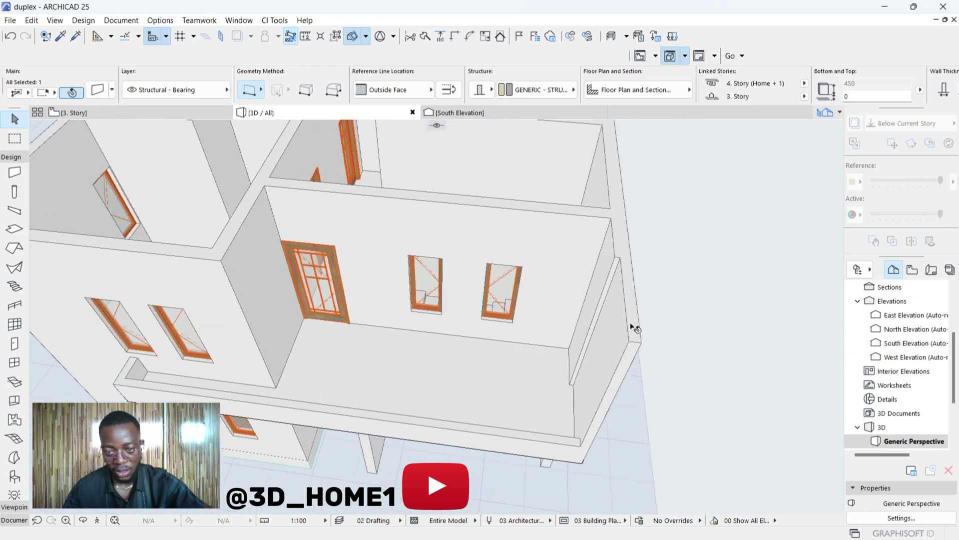
click(631, 333)
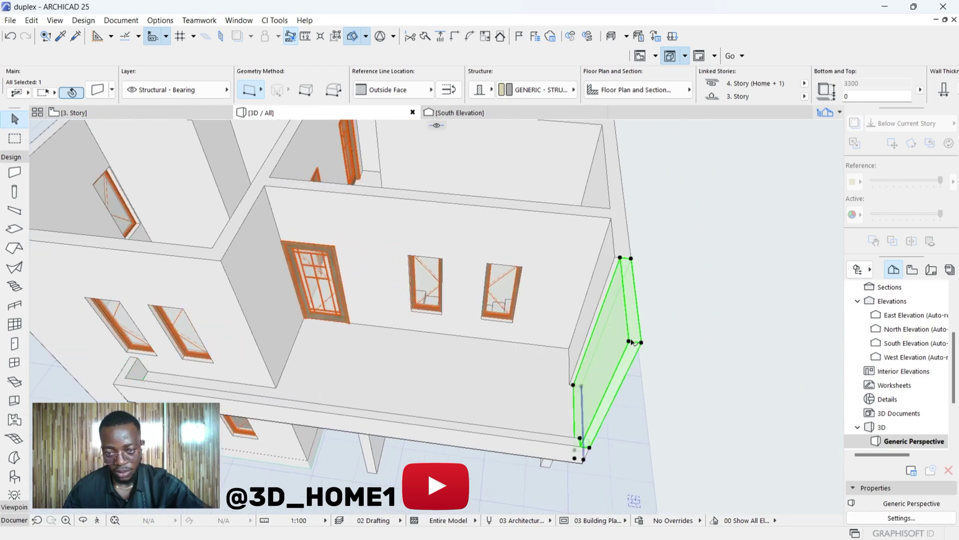
click(629, 342)
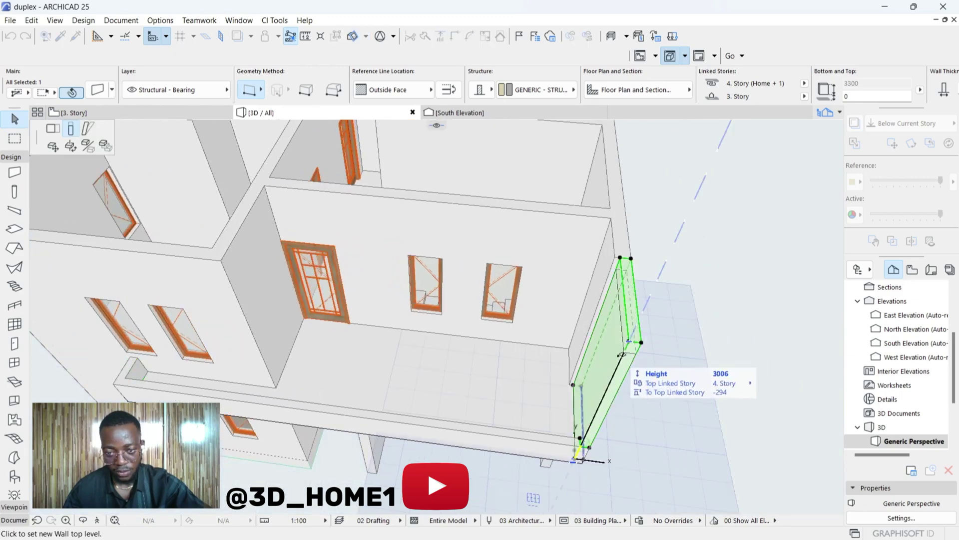
click(550, 434)
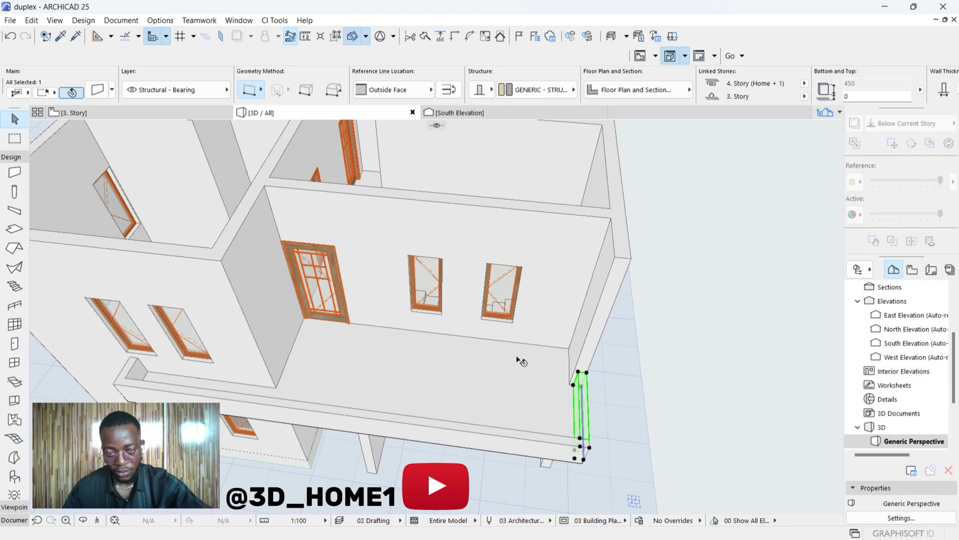
scroll(522, 361, down, 2)
click(704, 361)
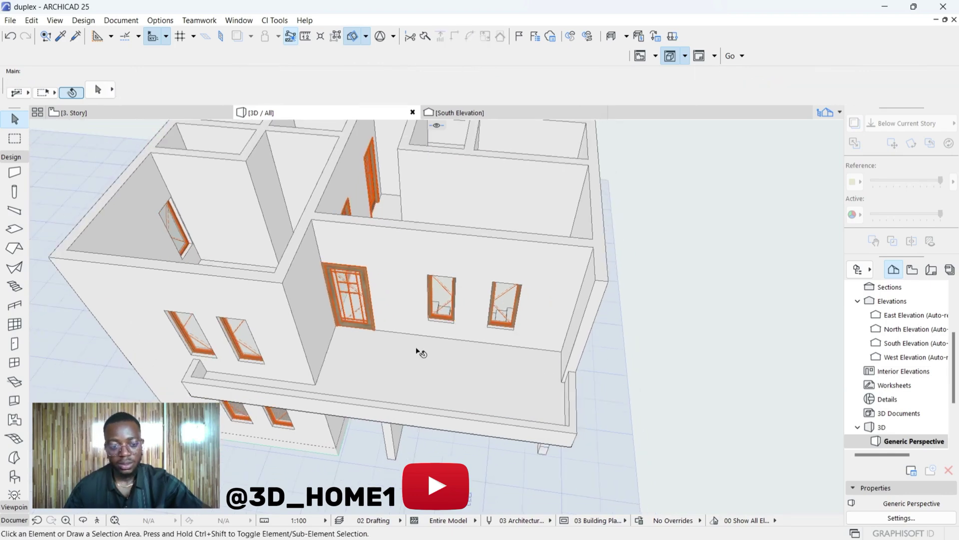
Compare the copied duplex's front facade with the finished reference building, examining the wall tops above the upper floor.
shift+middle_drag(430, 400, 541, 305)
scroll(512, 251, down, 3)
scroll(512, 251, down, 1)
scroll(541, 304, down, 1)
shift+middle_drag(219, 331, 437, 336)
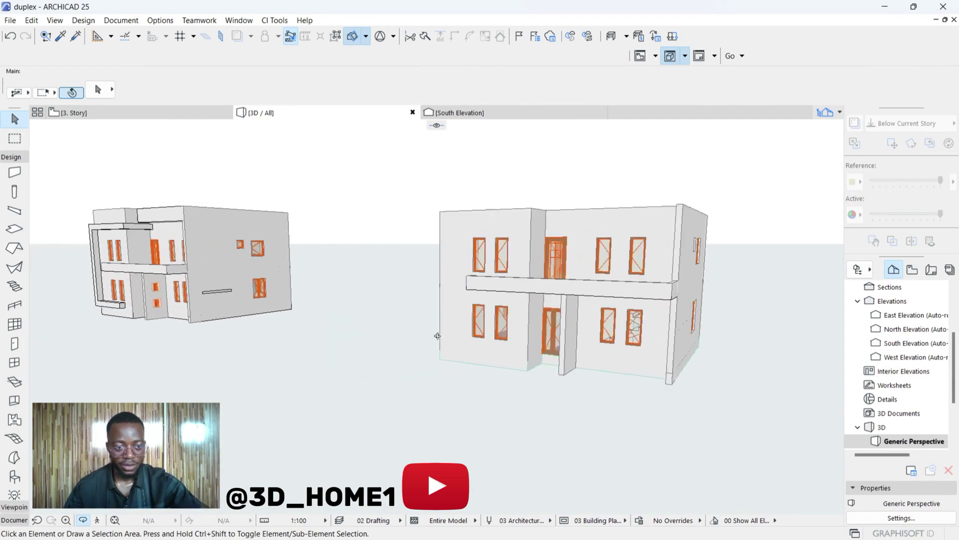
drag(437, 335, 206, 298)
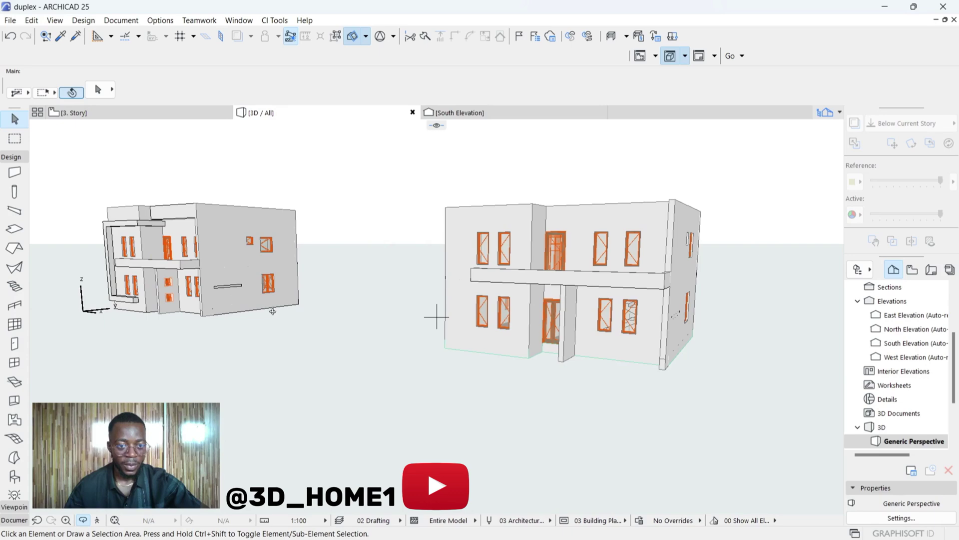
drag(375, 335, 306, 323)
scroll(251, 266, up, 4)
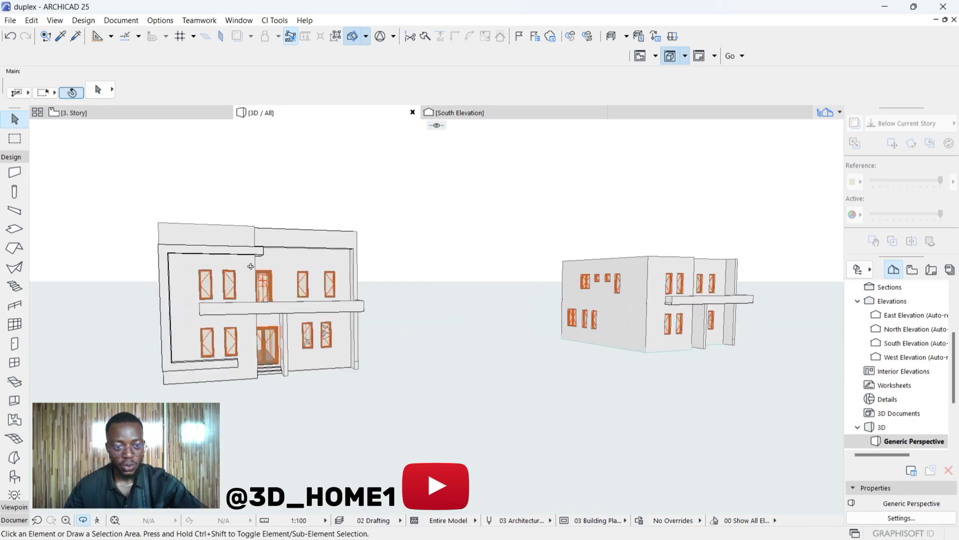
scroll(286, 335, up, 2)
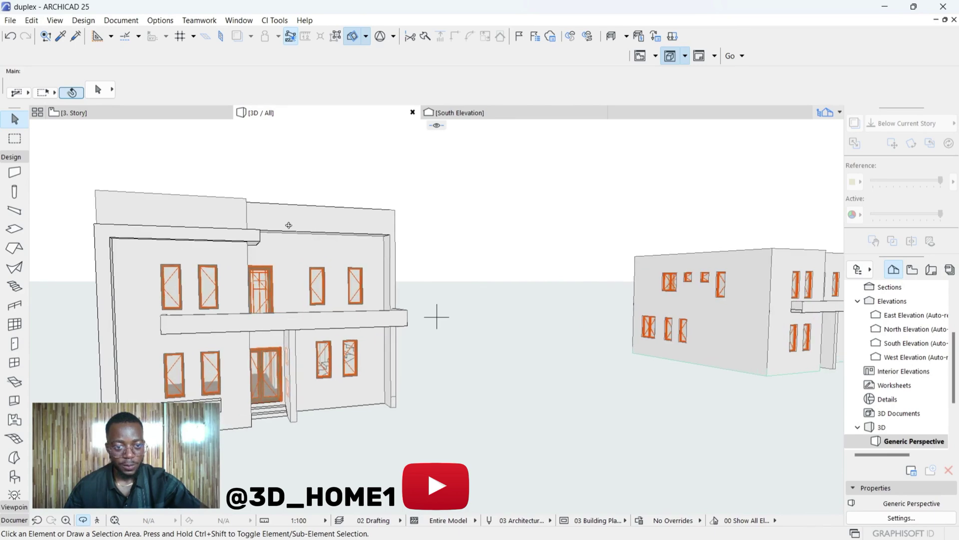
scroll(288, 225, up, 2)
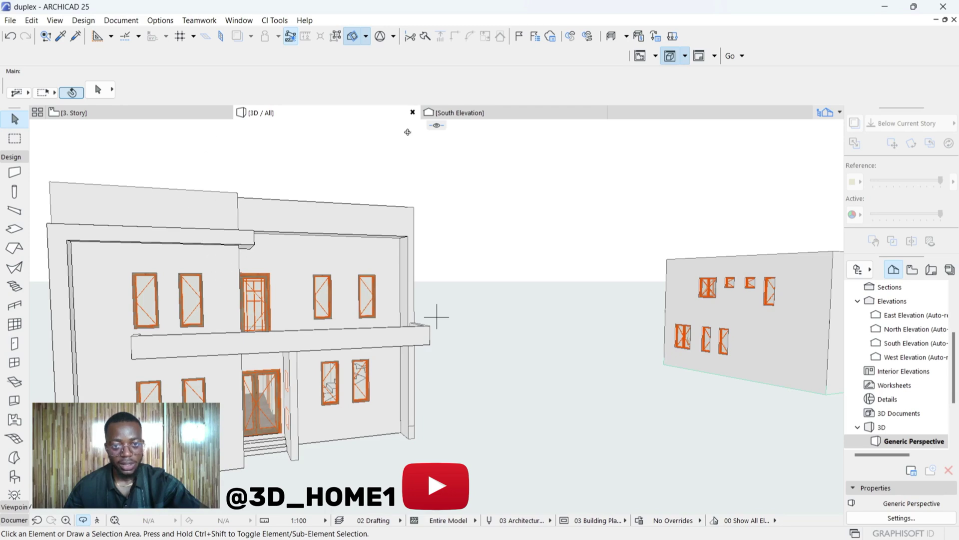
In the South Elevation, measure with the Line tool from the 3. Story level up to the top of the front wall.
click(455, 114)
scroll(345, 335, up, 2)
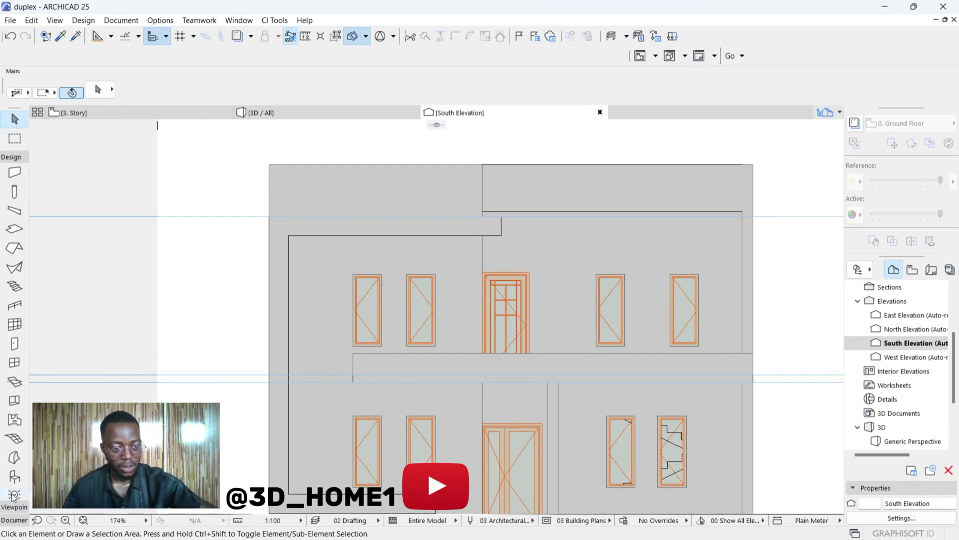
click(6, 520)
click(14, 370)
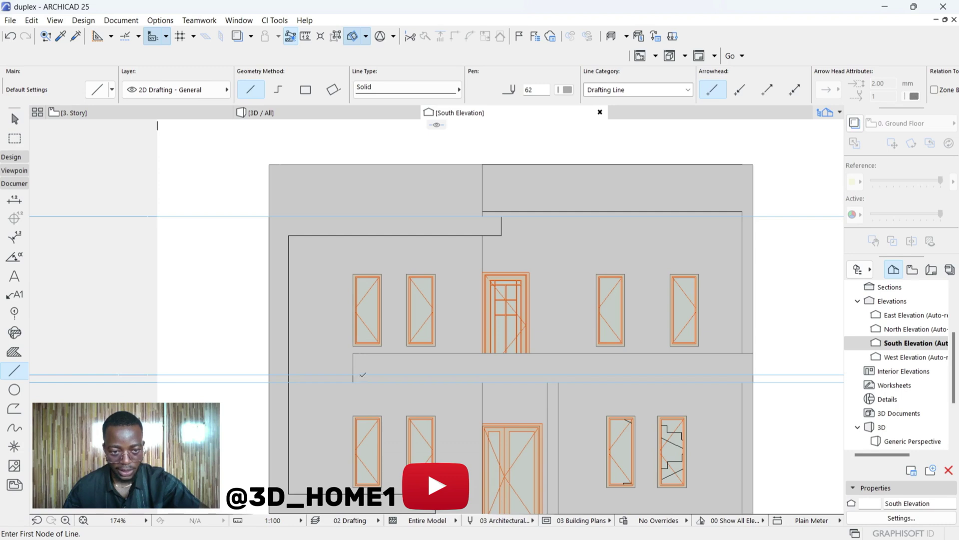
click(360, 374)
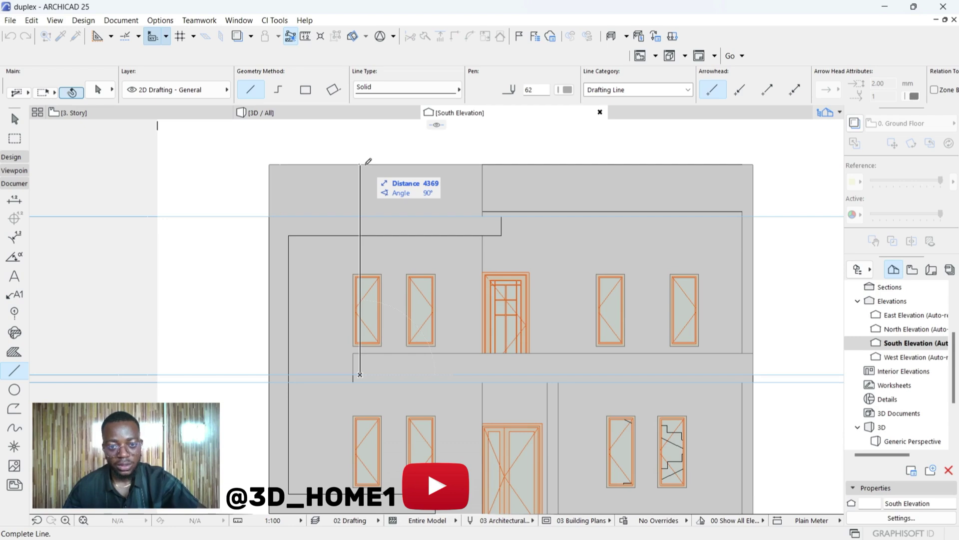
click(365, 165)
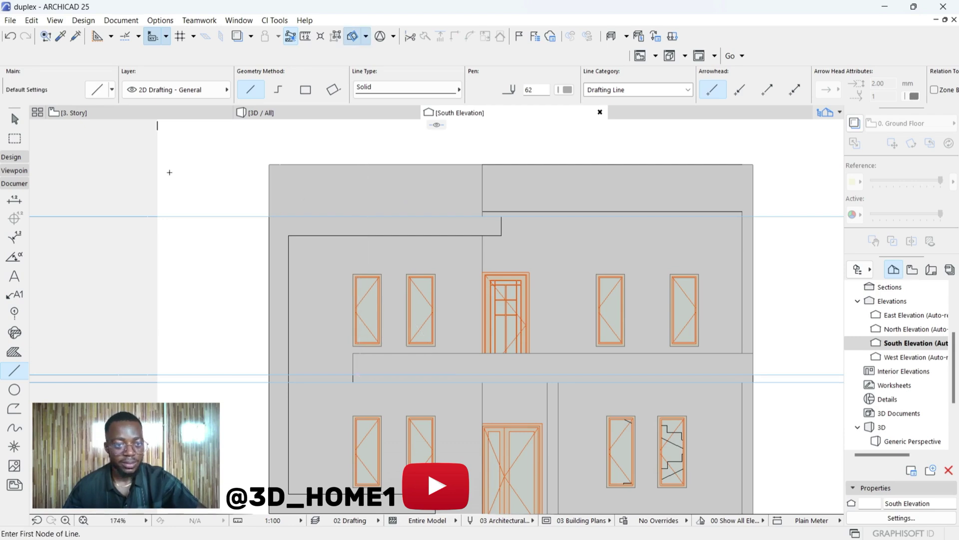
In the 3D view, set the copied duplex's upper front wall with the two west windows to a height of 4369.
click(274, 112)
scroll(280, 350, down, 3)
scroll(599, 330, up, 3)
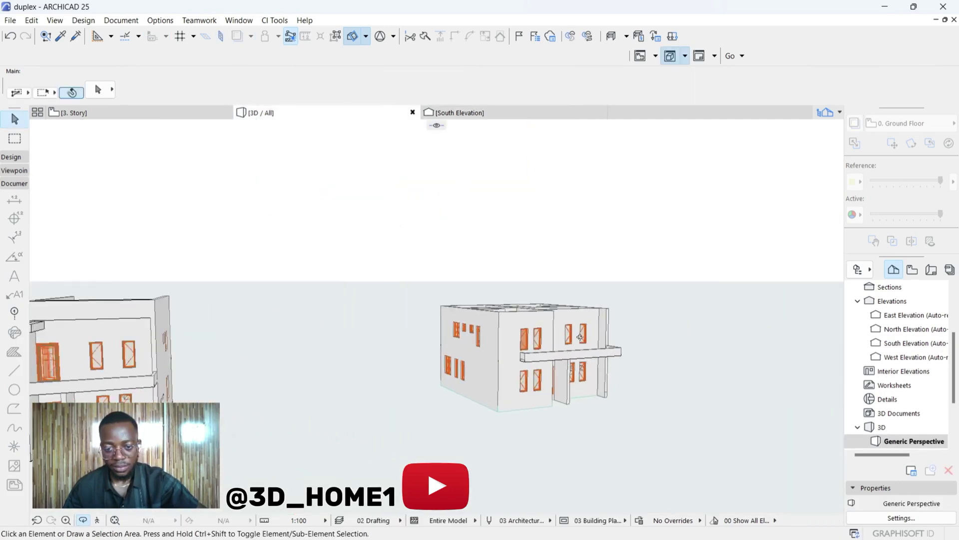
shift+middle_drag(437, 315, 438, 361)
scroll(437, 360, up, 5)
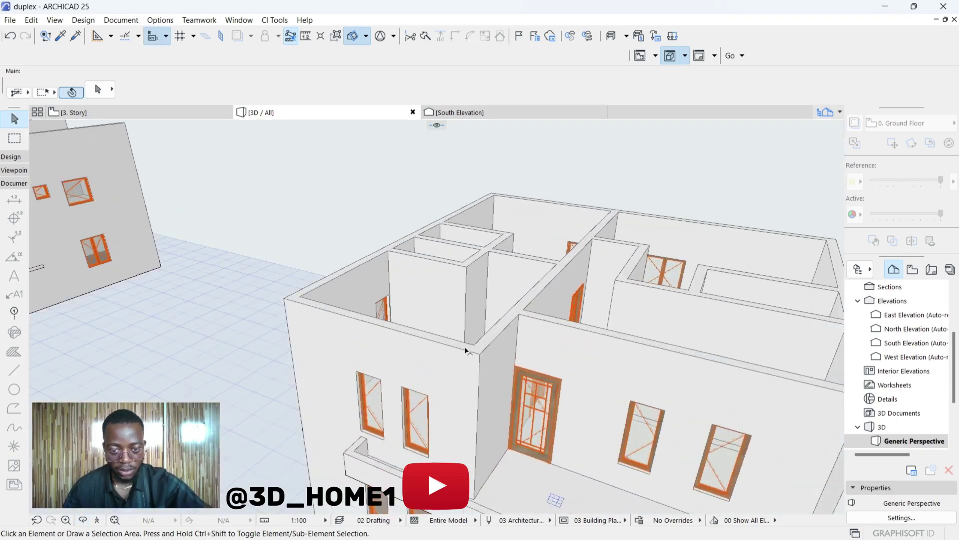
click(466, 349)
click(457, 343)
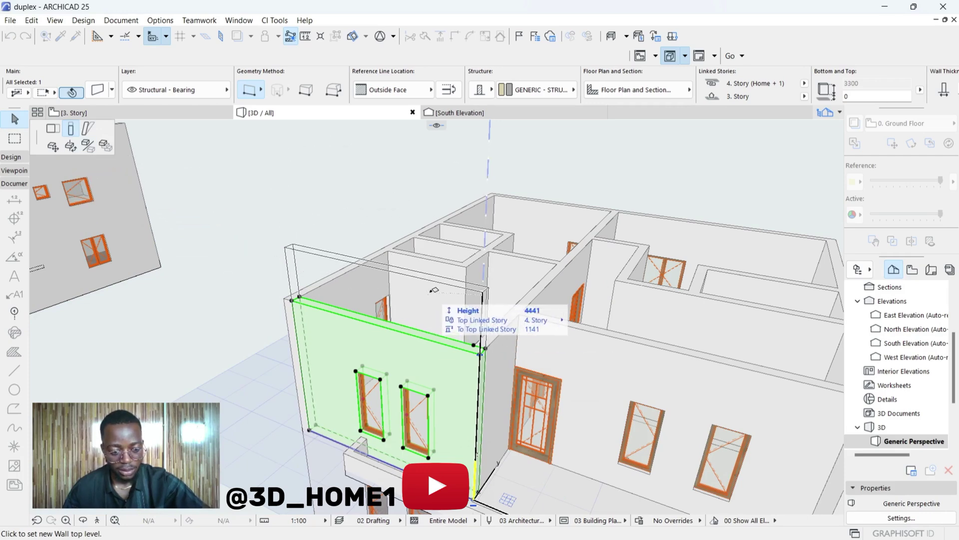
text(4)
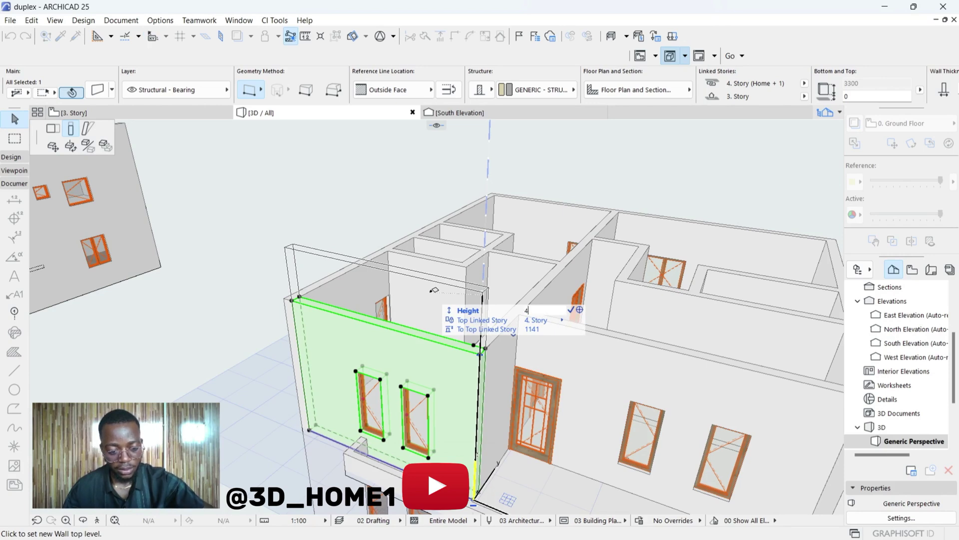
text(369)
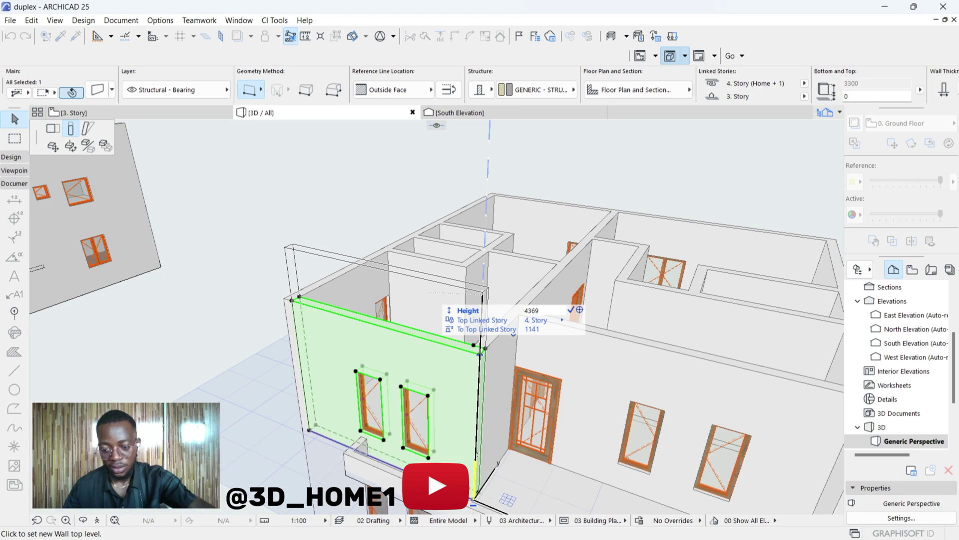
key(Return)
Raise the long interior wall adjoining the front wall's east end to a height of 4369, level with the front wall.
scroll(486, 341, down, 1)
scroll(501, 322, up, 2)
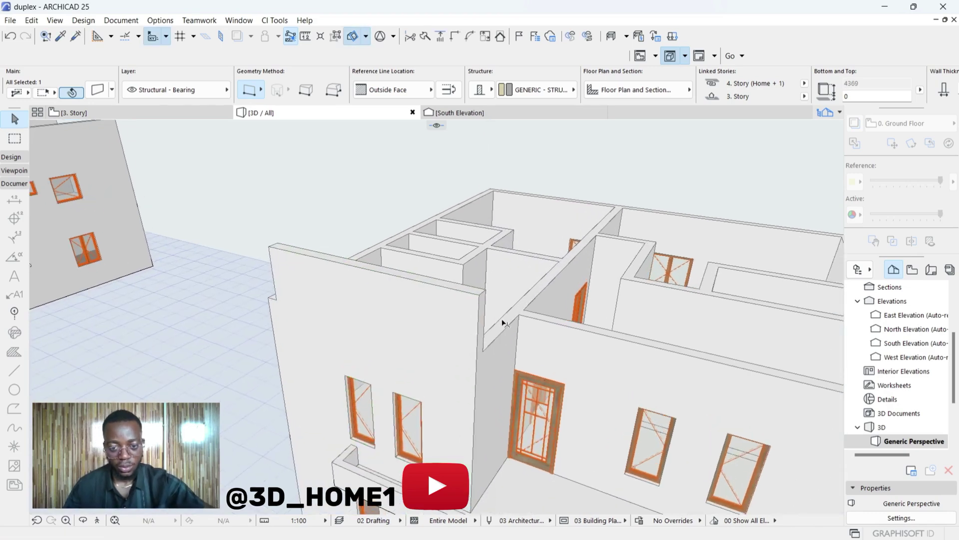
click(503, 337)
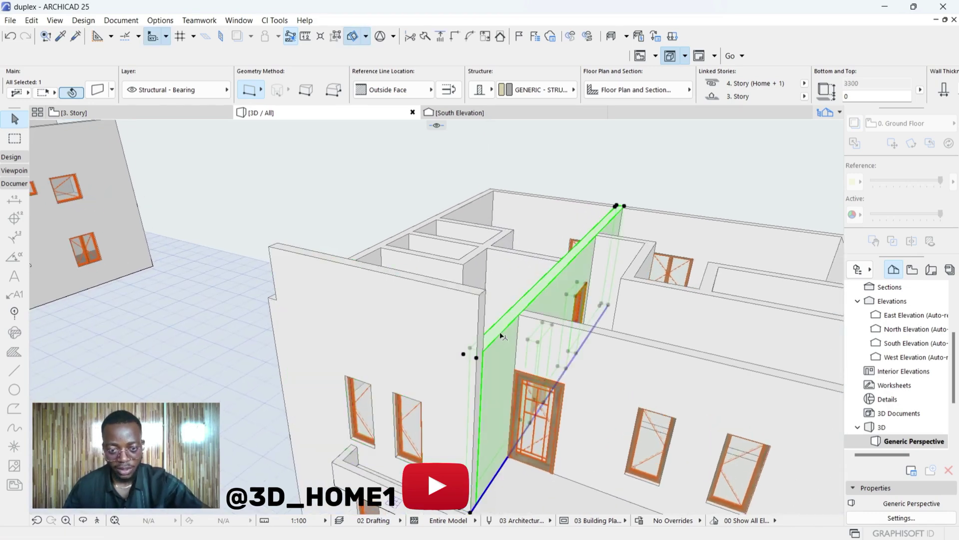
click(477, 360)
click(550, 431)
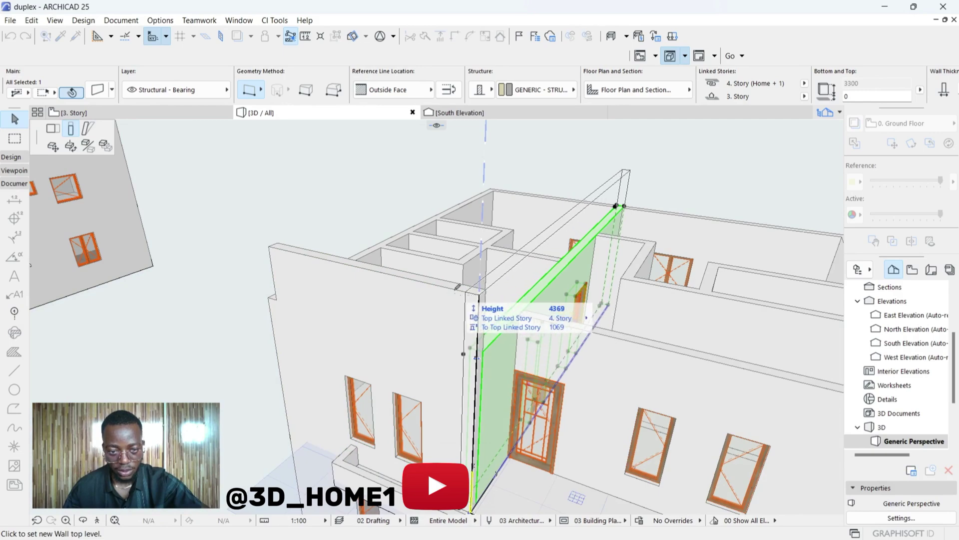
click(455, 288)
Raise the upper floor's west exterior wall to a height of 4369, level with the raised front wall.
scroll(534, 426, down, 2)
click(383, 281)
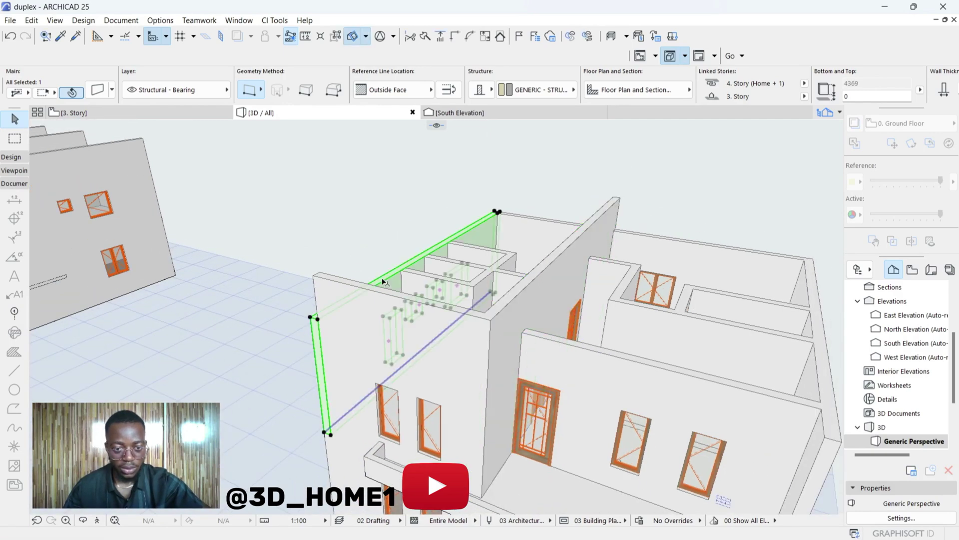
click(317, 320)
scroll(375, 288, up, 2)
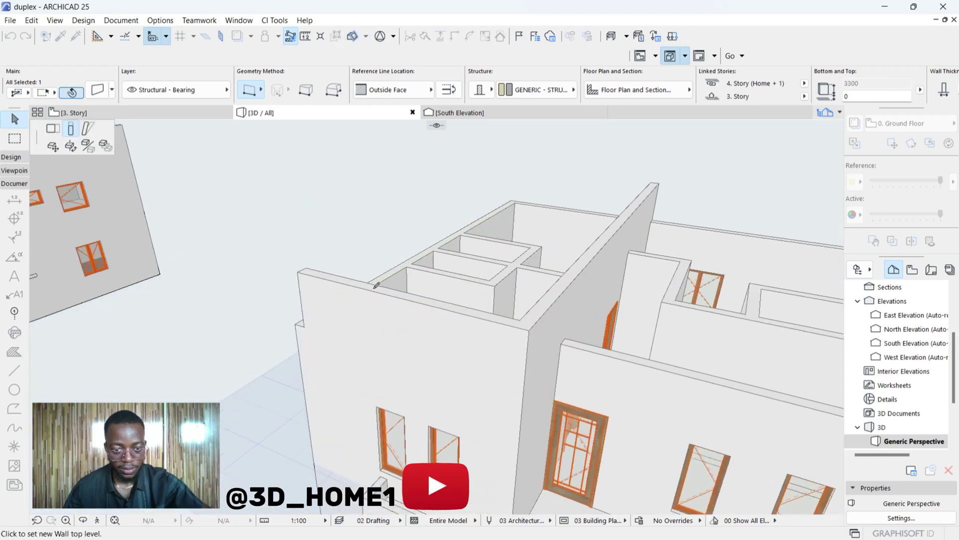
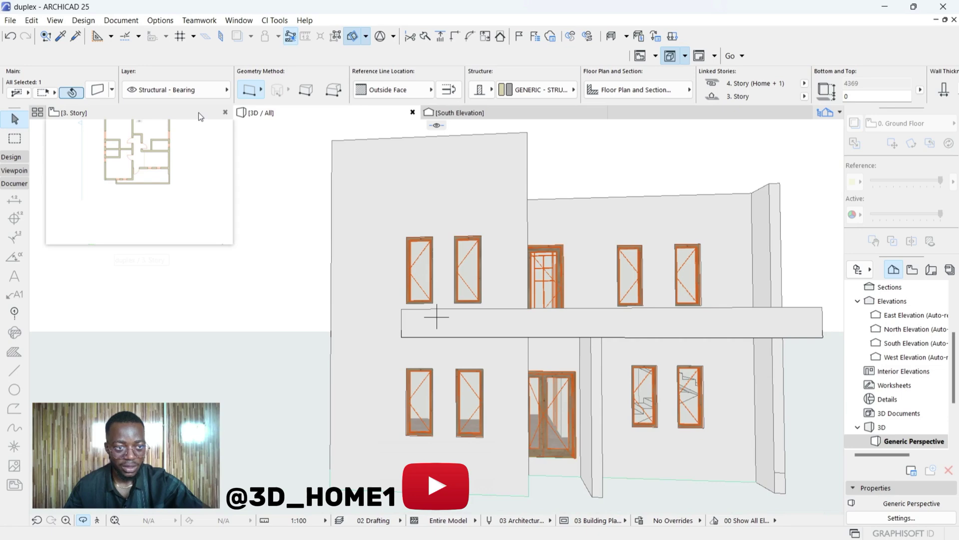
In the South Elevation, align the westernmost upper-floor window horizontally with the ground-floor window directly below it.
click(452, 113)
scroll(393, 233, down, 3)
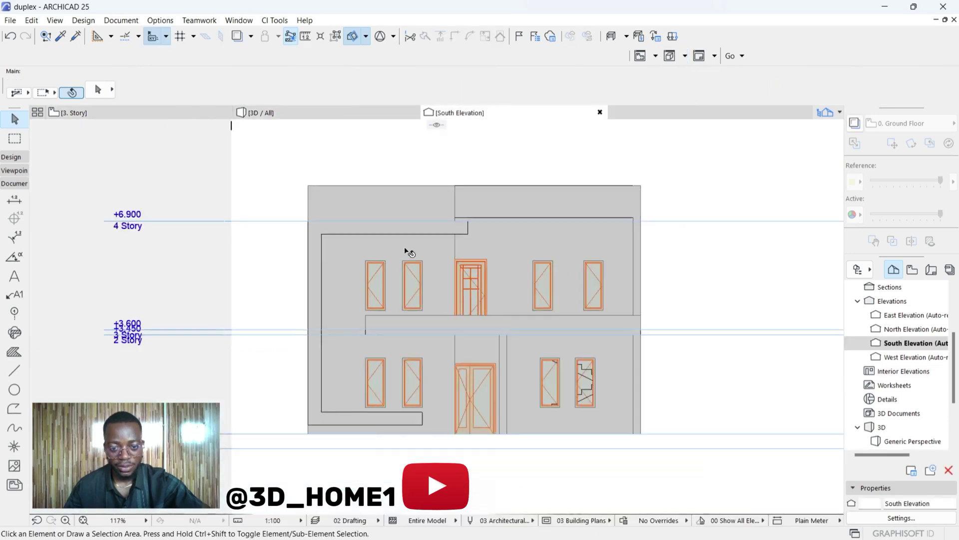
scroll(377, 362, up, 5)
scroll(391, 302, down, 2)
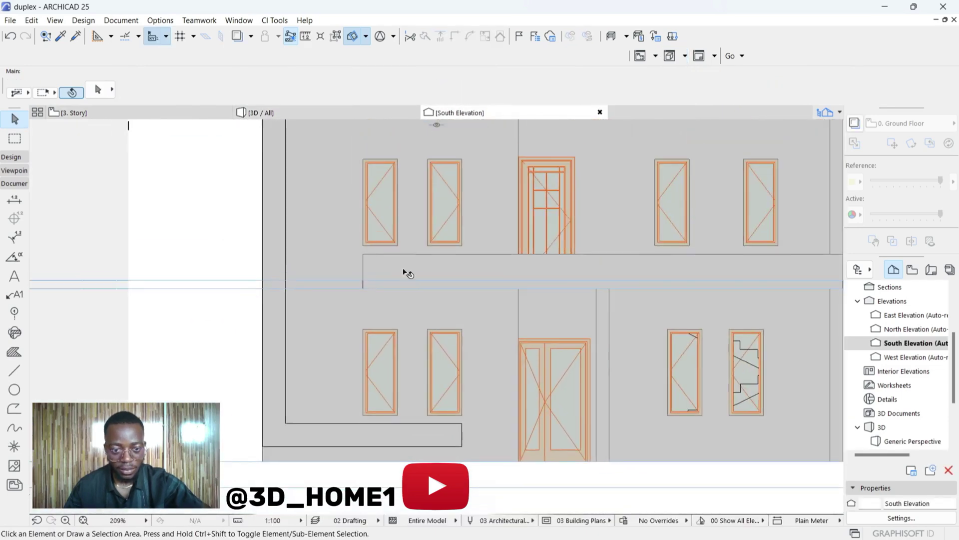
click(388, 219)
scroll(397, 249, up, 3)
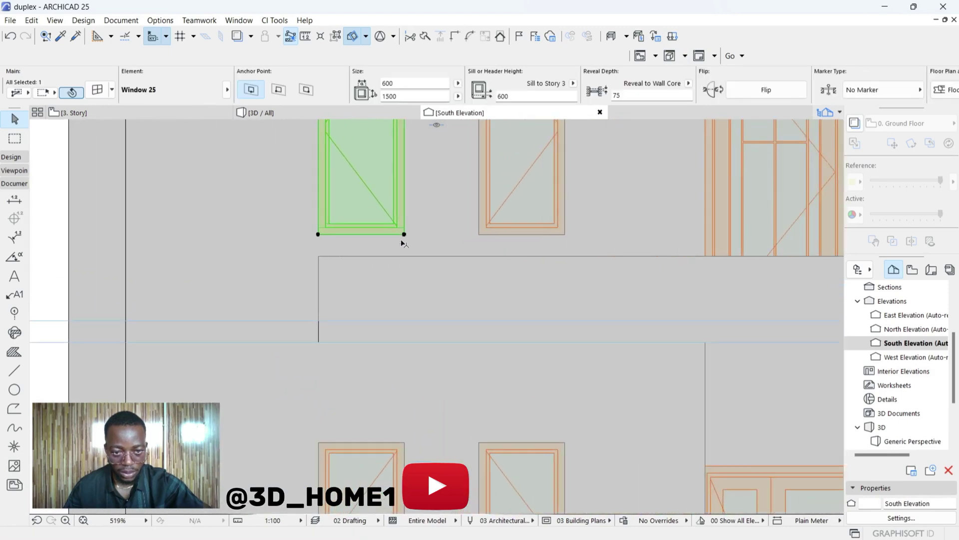
click(404, 234)
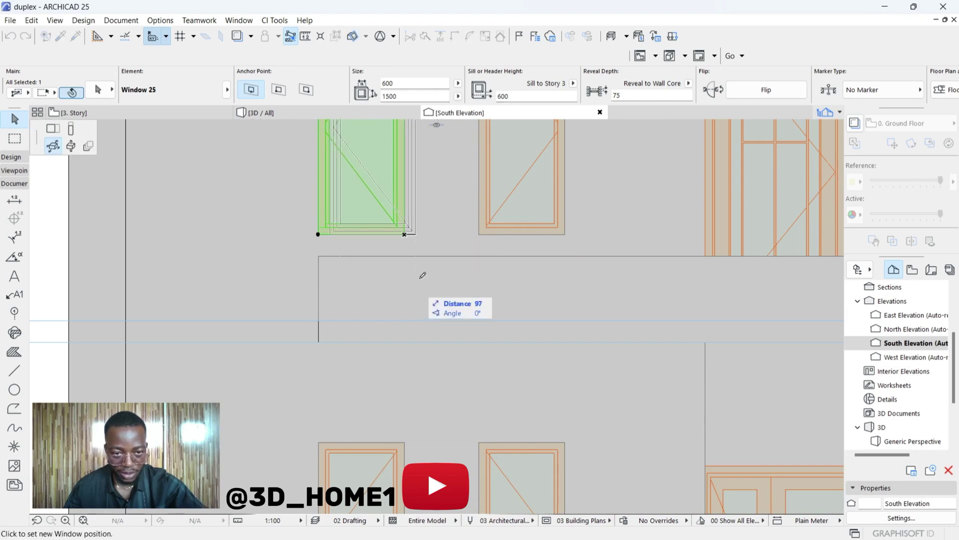
scroll(418, 279, down, 3)
scroll(424, 299, up, 6)
scroll(418, 260, down, 2)
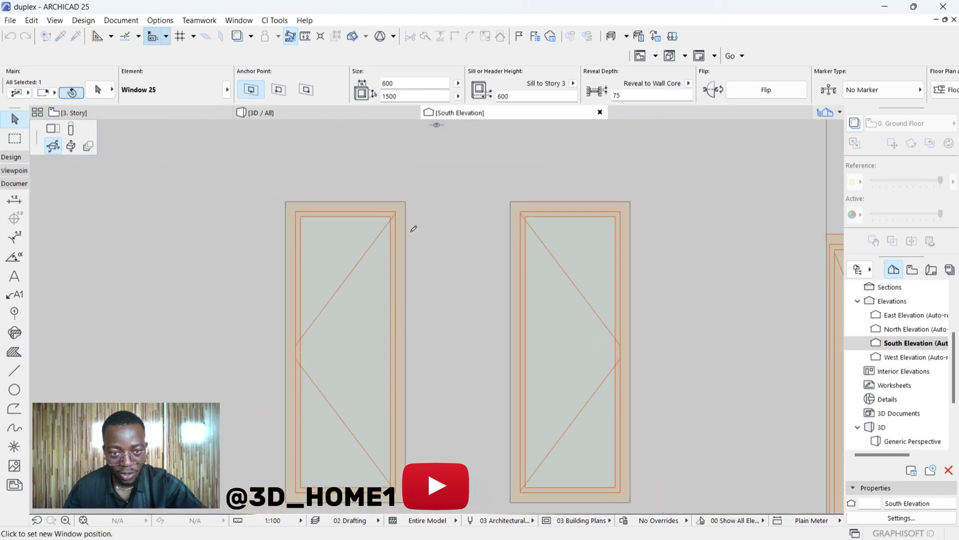
click(404, 202)
scroll(354, 375, down, 5)
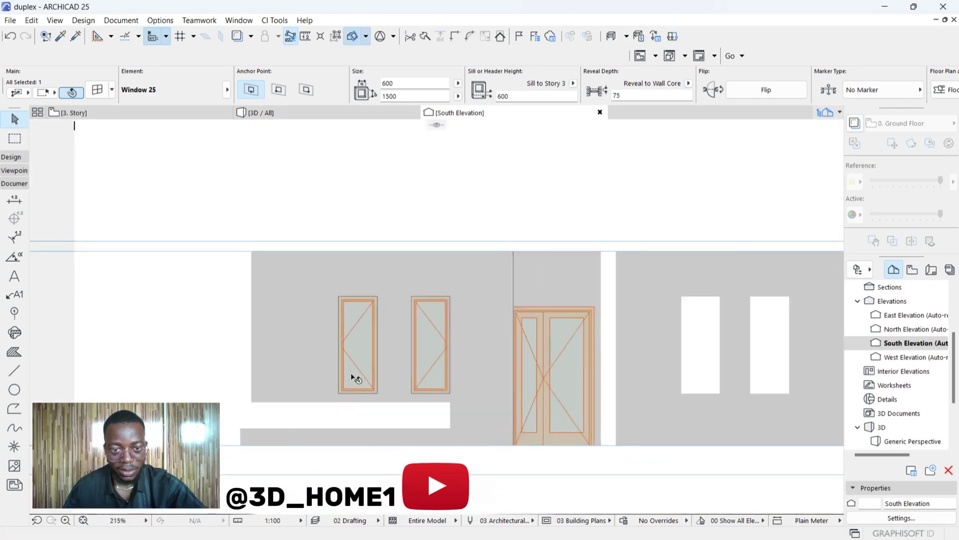
scroll(378, 277, up, 3)
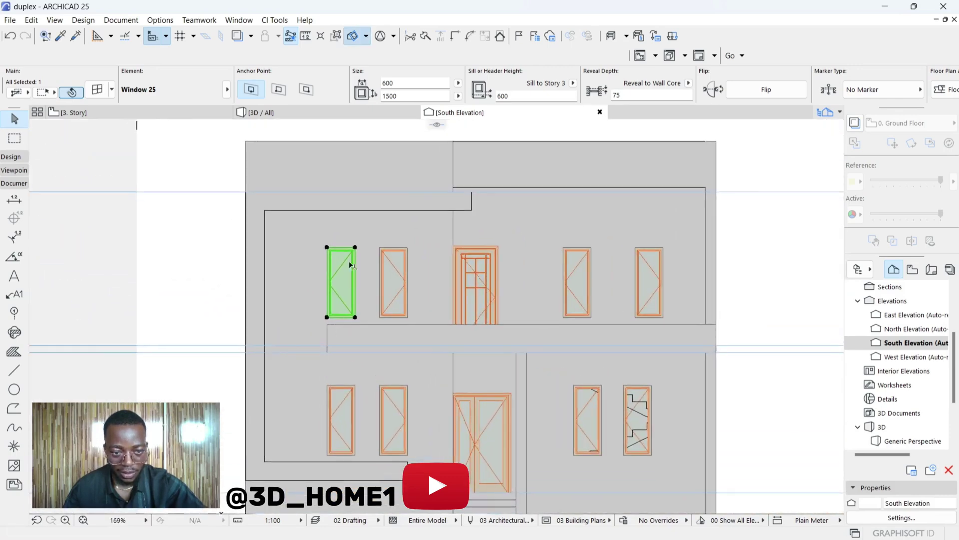
Move the second upper-floor window from the west horizontally so its east edge aligns with the ground-floor window directly below.
scroll(406, 256, up, 3)
scroll(409, 364, up, 5)
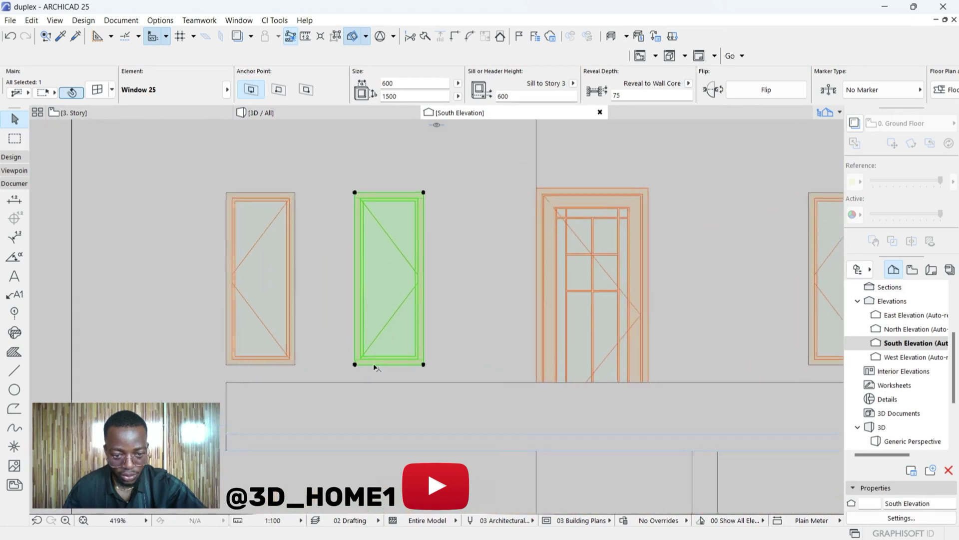
click(407, 364)
scroll(425, 348, down, 8)
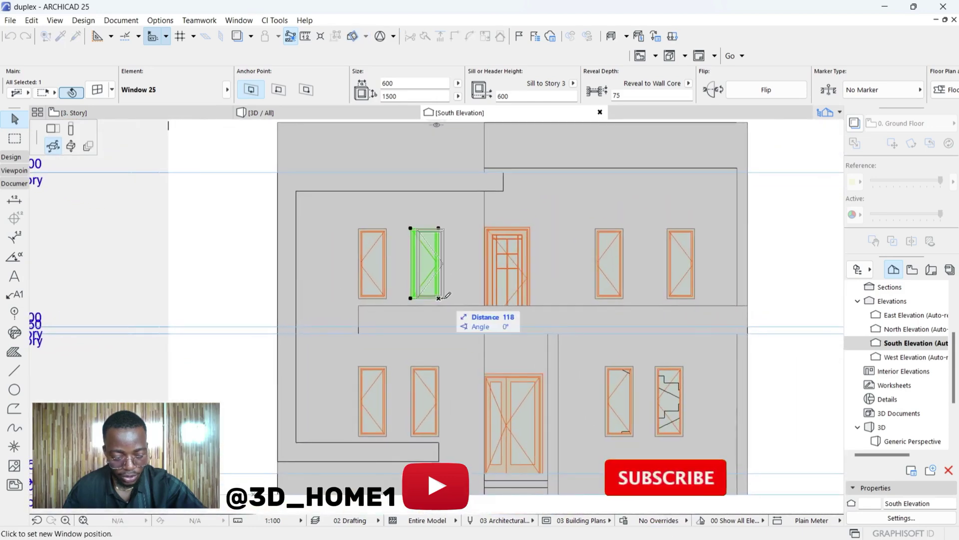
scroll(442, 385, up, 6)
scroll(455, 302, up, 4)
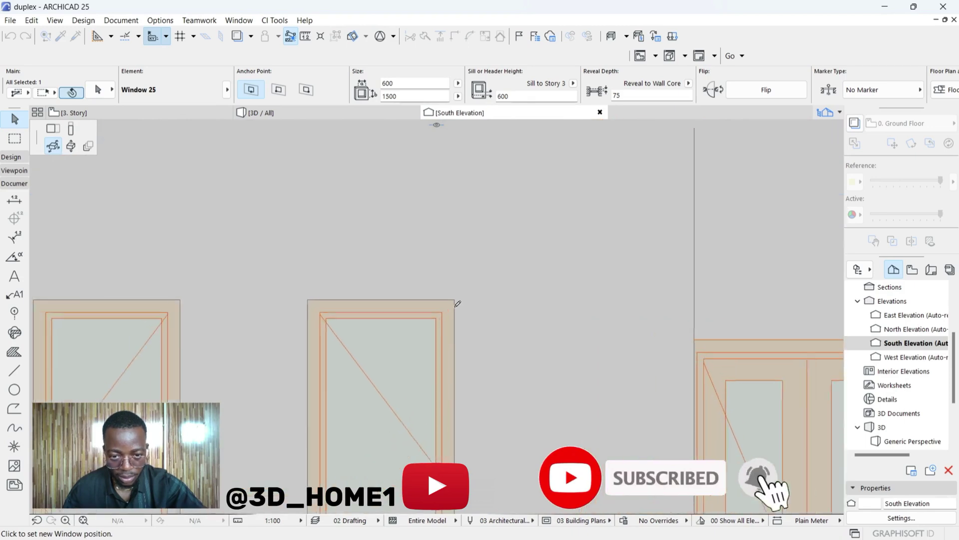
click(458, 298)
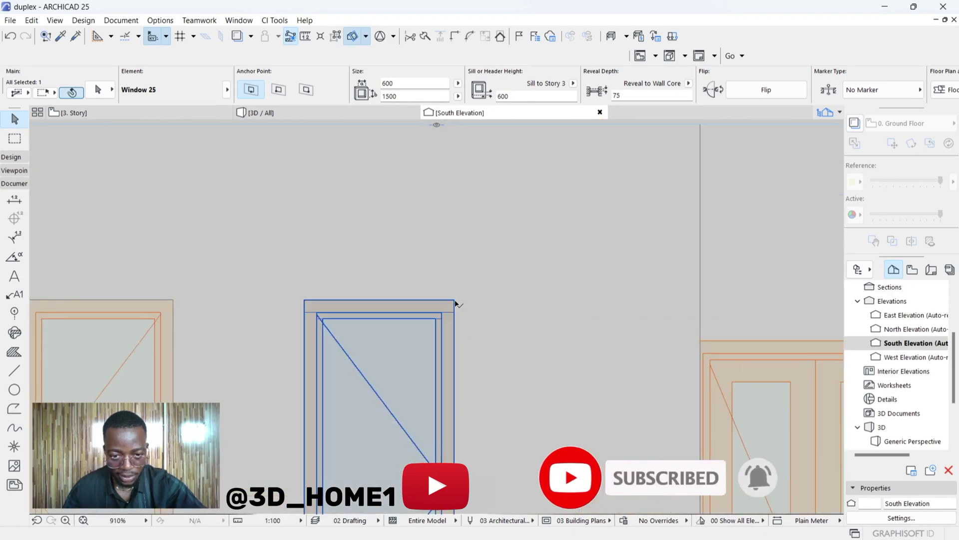
scroll(456, 299, down, 6)
scroll(343, 240, down, 4)
Align the first upper-floor window east of the balcony door horizontally with the ground-floor window directly below it.
scroll(435, 274, up, 6)
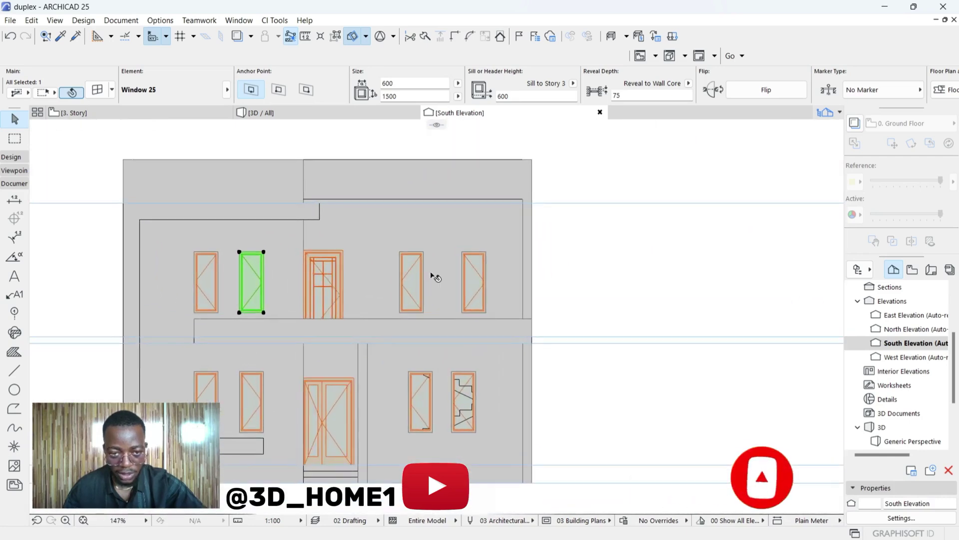
scroll(426, 300, down, 4)
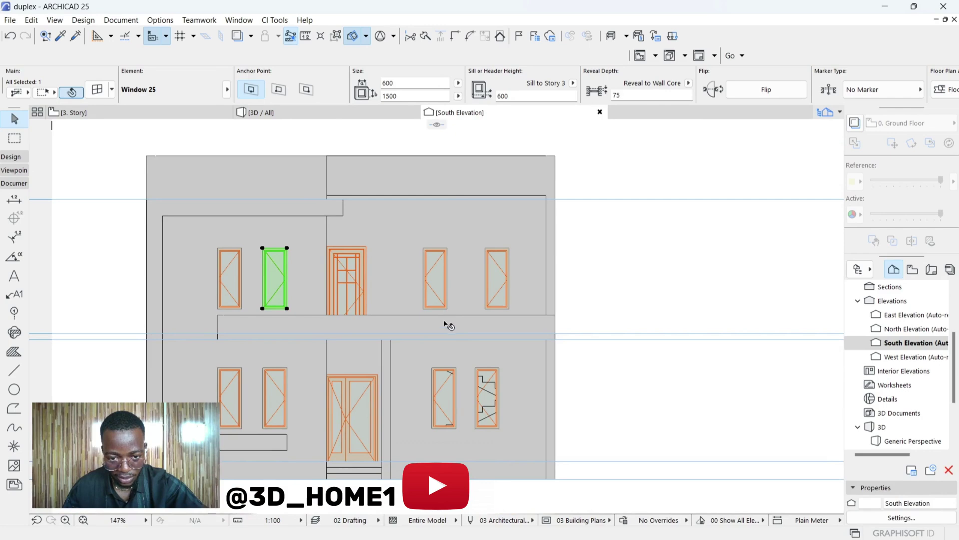
scroll(451, 332, up, 4)
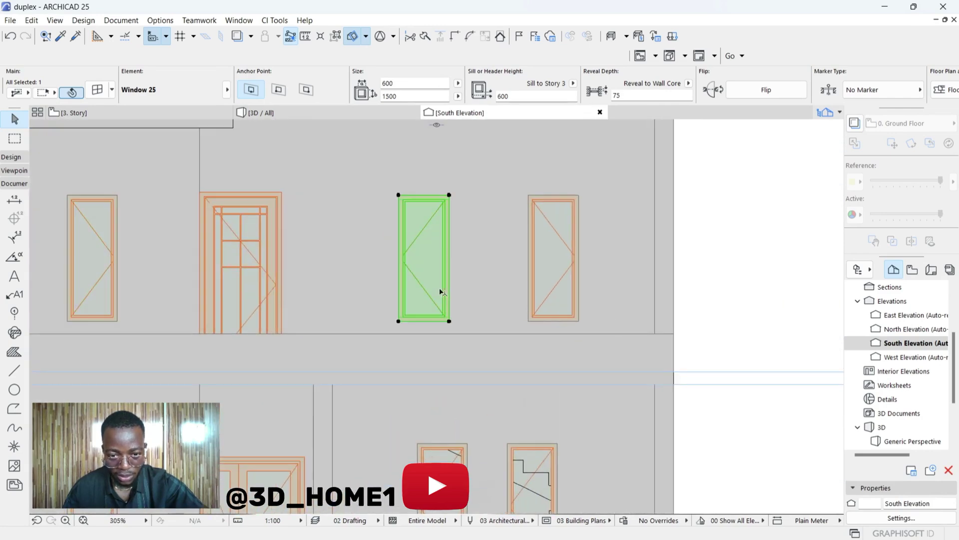
scroll(452, 328, up, 3)
click(447, 319)
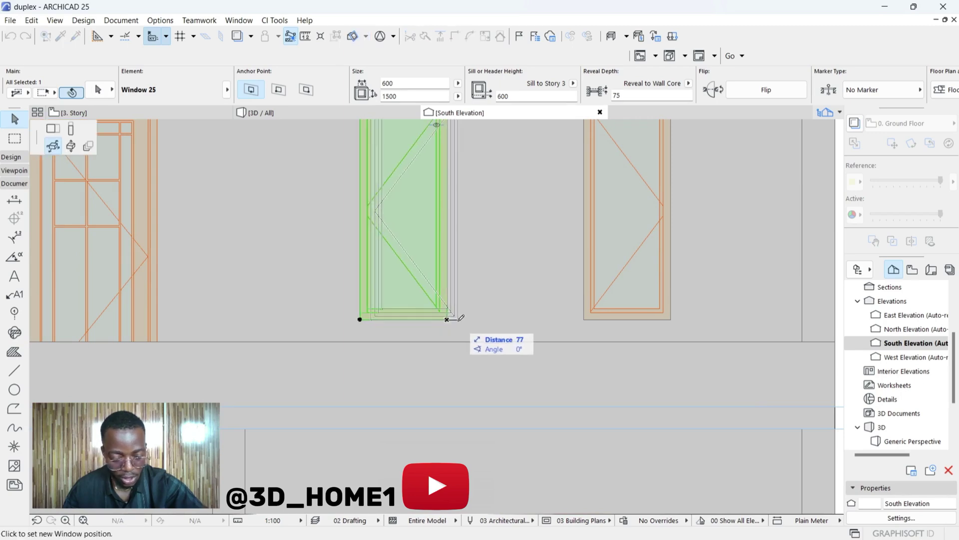
scroll(473, 325, down, 8)
scroll(468, 356, up, 4)
scroll(469, 356, up, 3)
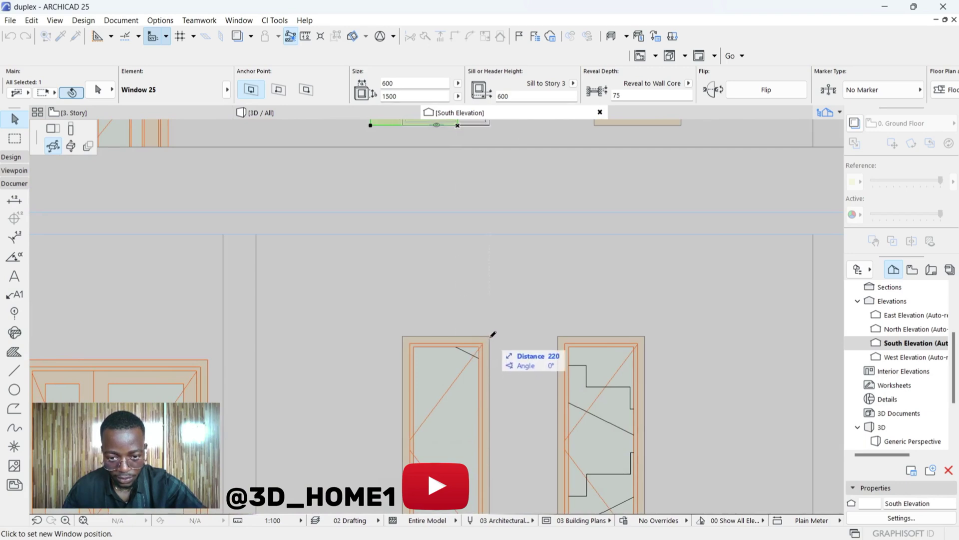
click(493, 334)
Align the easternmost upper-floor window horizontally with the easternmost ground-floor window below it and clear the selection.
scroll(399, 366, down, 2)
scroll(454, 261, up, 2)
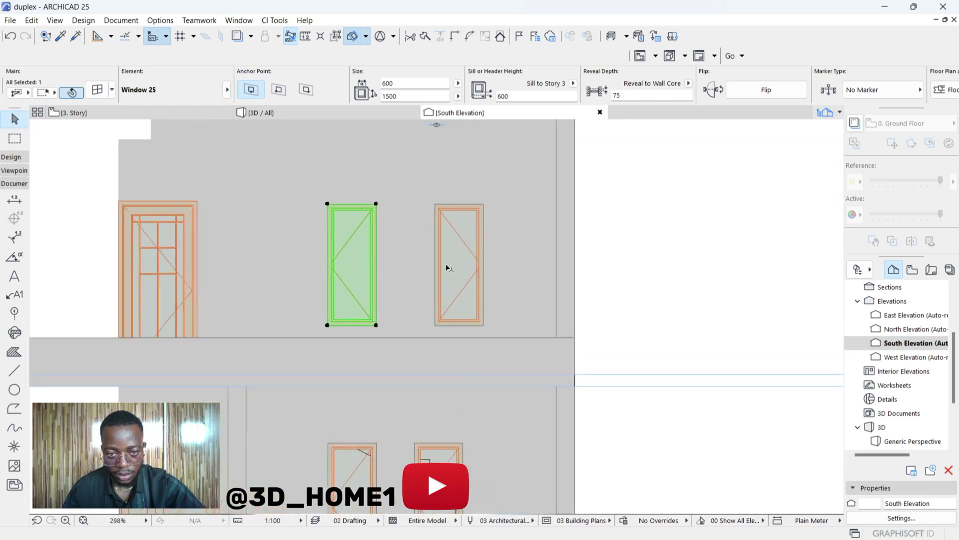
scroll(458, 345, down, 3)
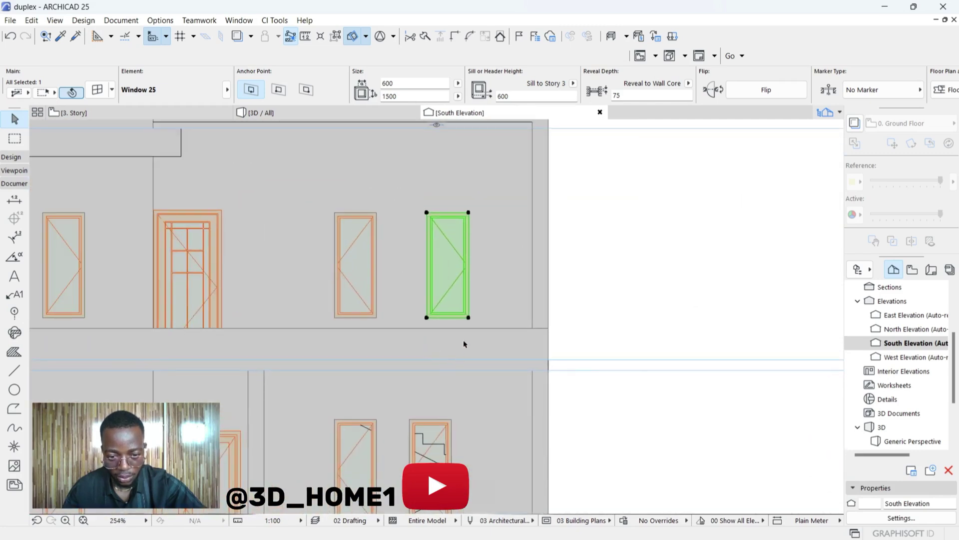
scroll(440, 330, up, 2)
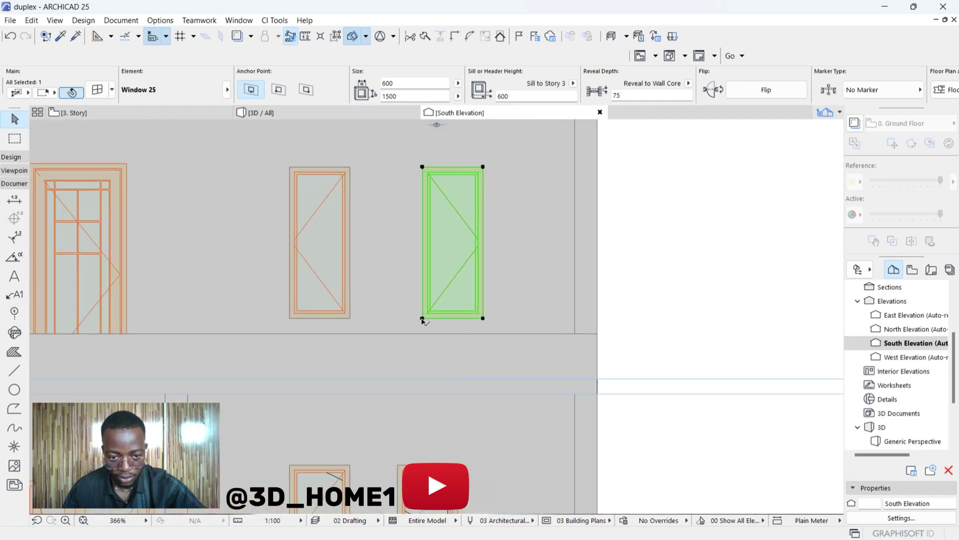
click(483, 319)
key(ctrl+d)
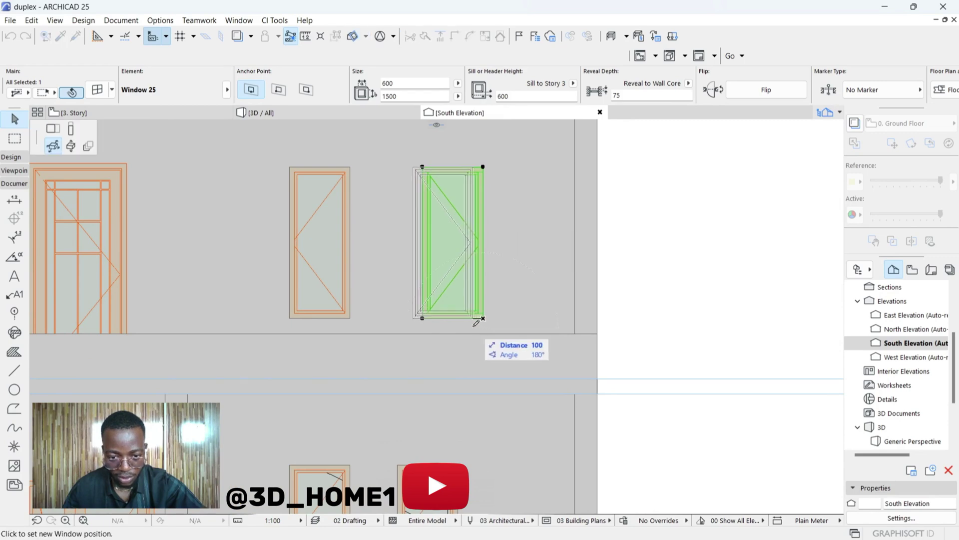
scroll(461, 307, down, 2)
scroll(476, 385, up, 3)
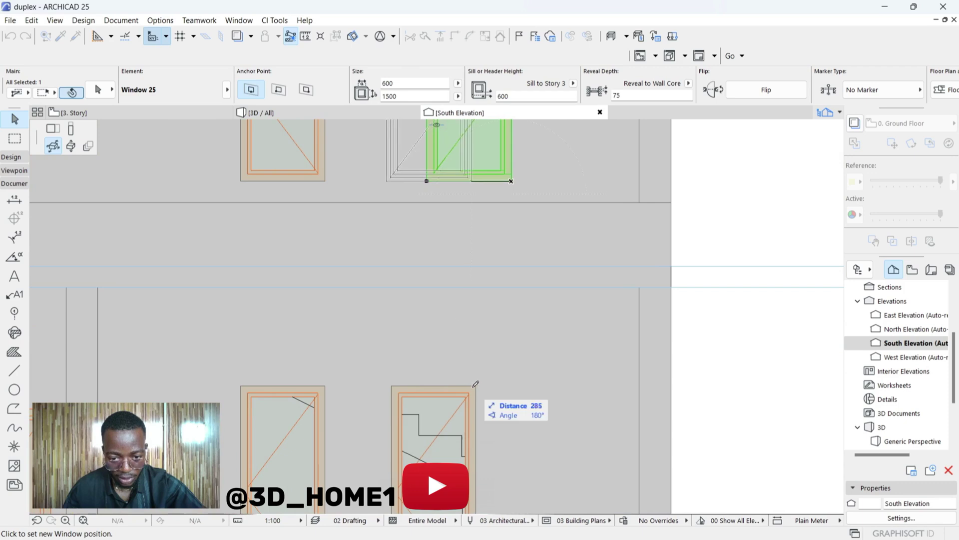
click(478, 384)
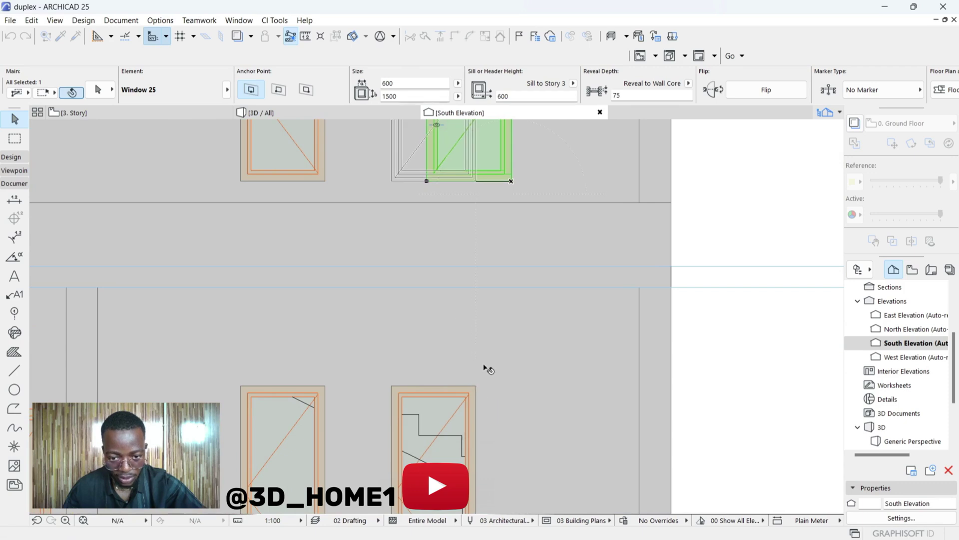
scroll(479, 358, down, 3)
scroll(611, 232, down, 2)
click(625, 244)
scroll(478, 324, down, 3)
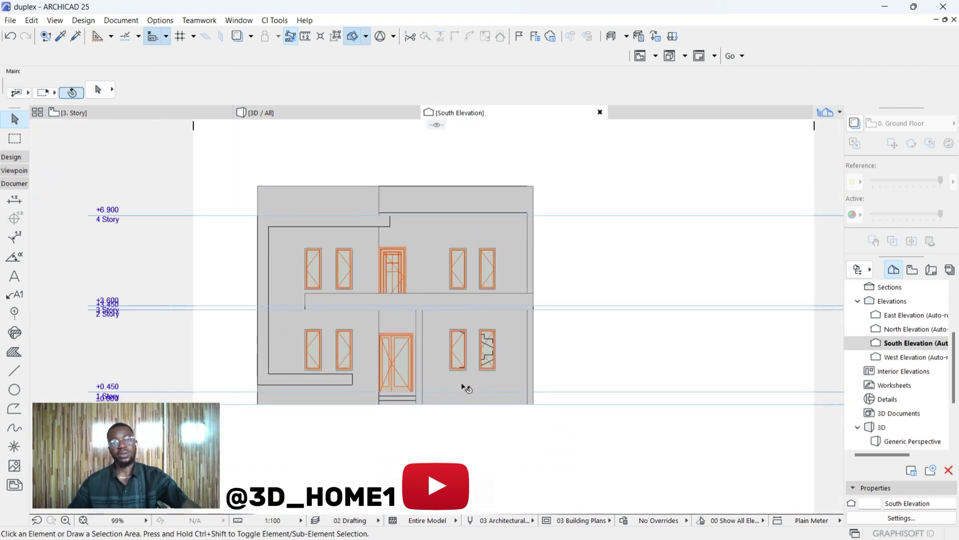
Inspect the copied duplex's front facade and its aligned windows in the 3D view.
click(313, 110)
scroll(401, 351, down, 1)
shift+middle_drag(438, 297, 400, 345)
scroll(399, 255, down, 2)
shift+middle_drag(490, 355, 306, 244)
shift+middle_drag(598, 292, 232, 354)
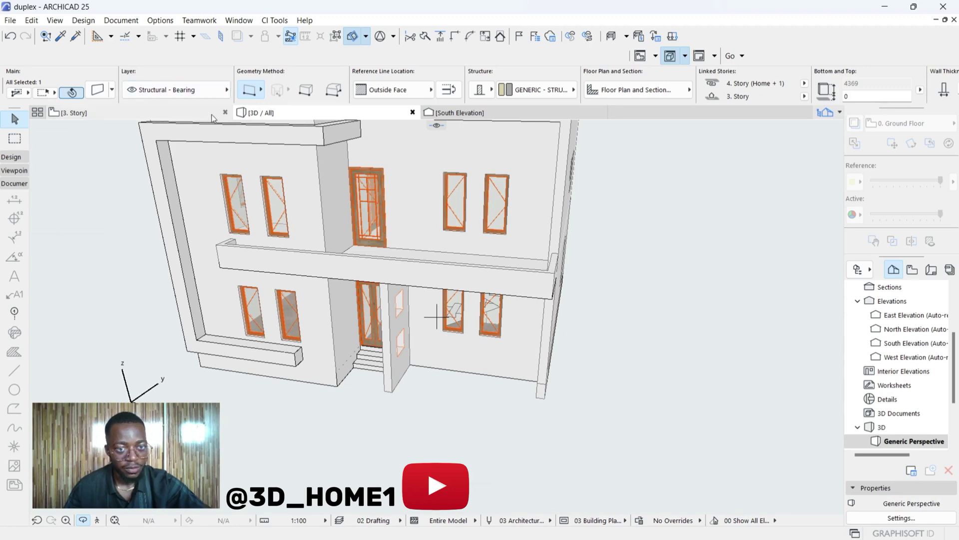
In the 3. Story plan, examine the reference building's projecting front frame around its southwest room.
click(177, 110)
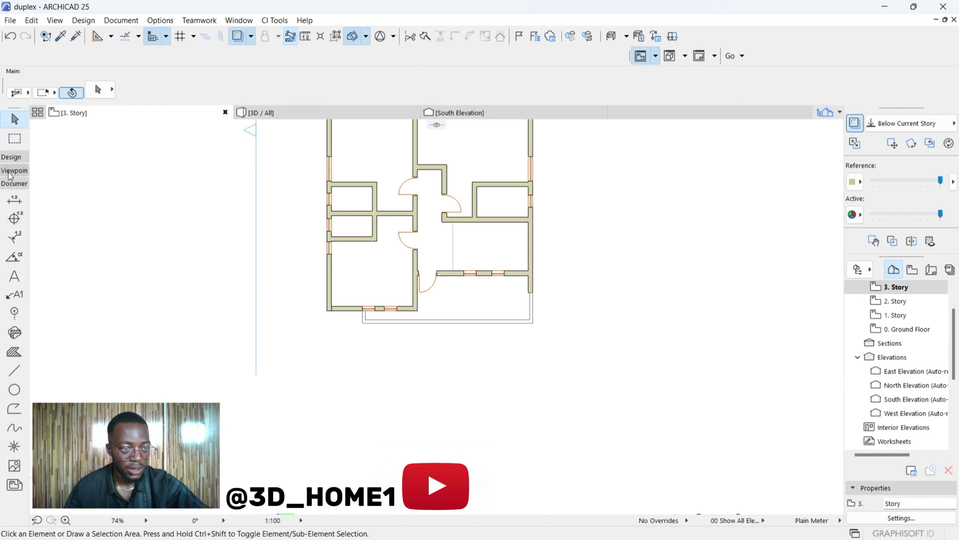
click(9, 157)
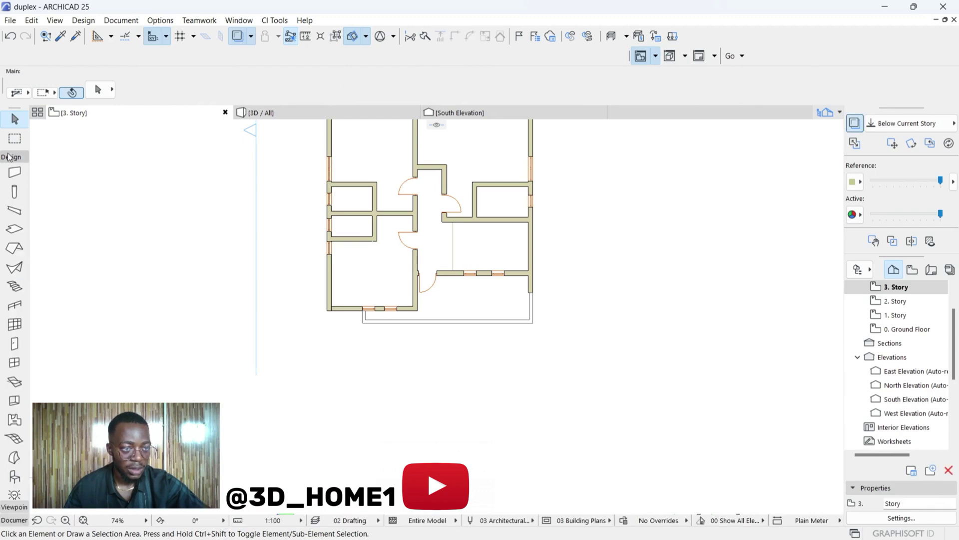
click(14, 229)
scroll(221, 304, down, 2)
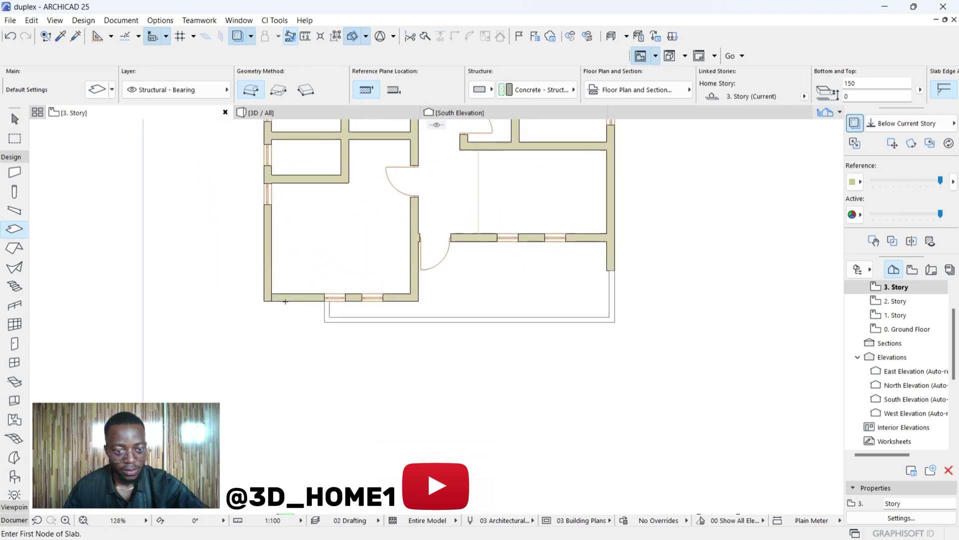
scroll(65, 307, down, 4)
scroll(151, 347, up, 5)
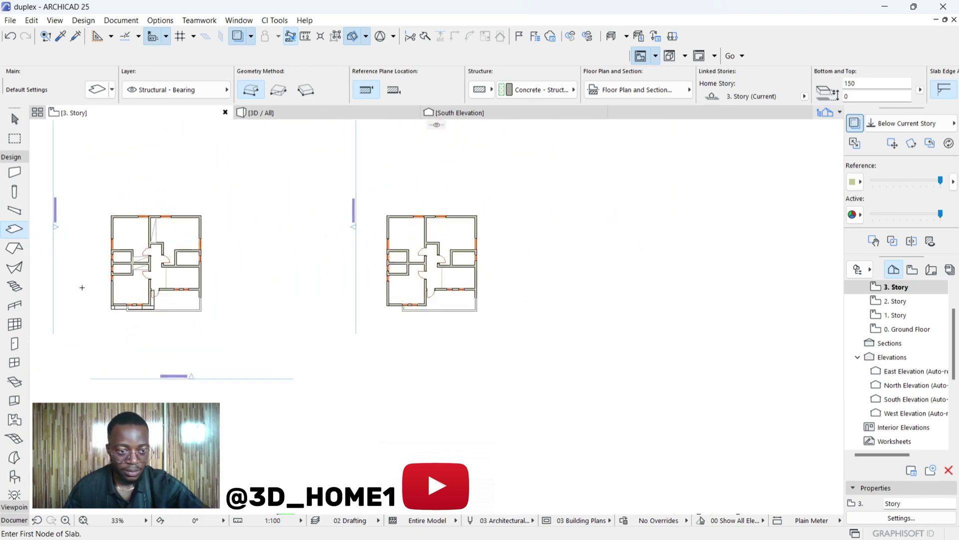
scroll(151, 347, up, 2)
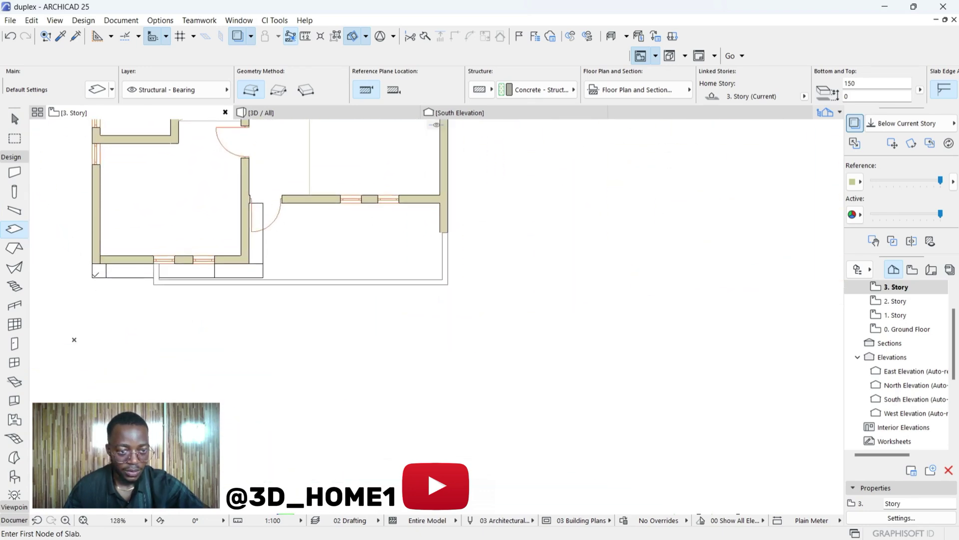
scroll(65, 250, down, 3)
scroll(65, 250, up, 5)
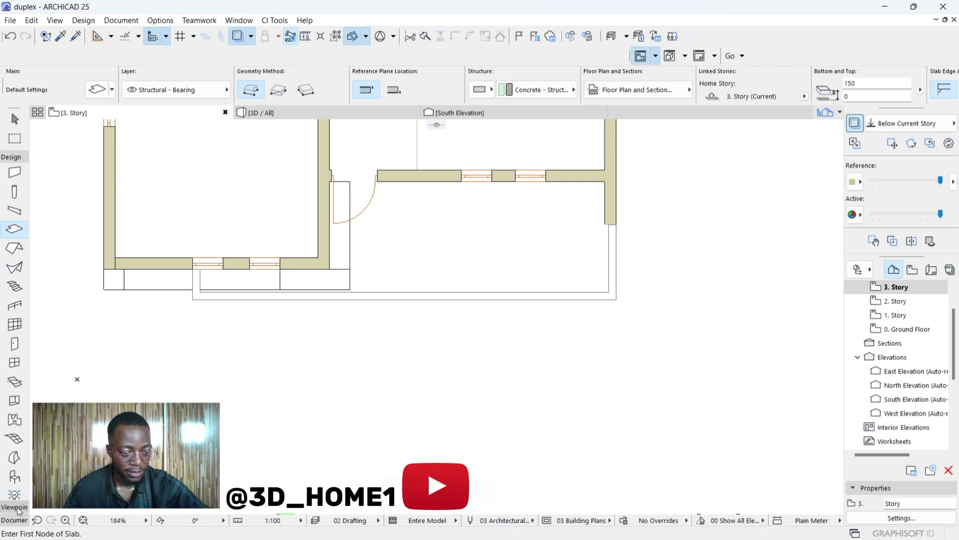
scroll(350, 479, down, 3)
scroll(169, 433, up, 2)
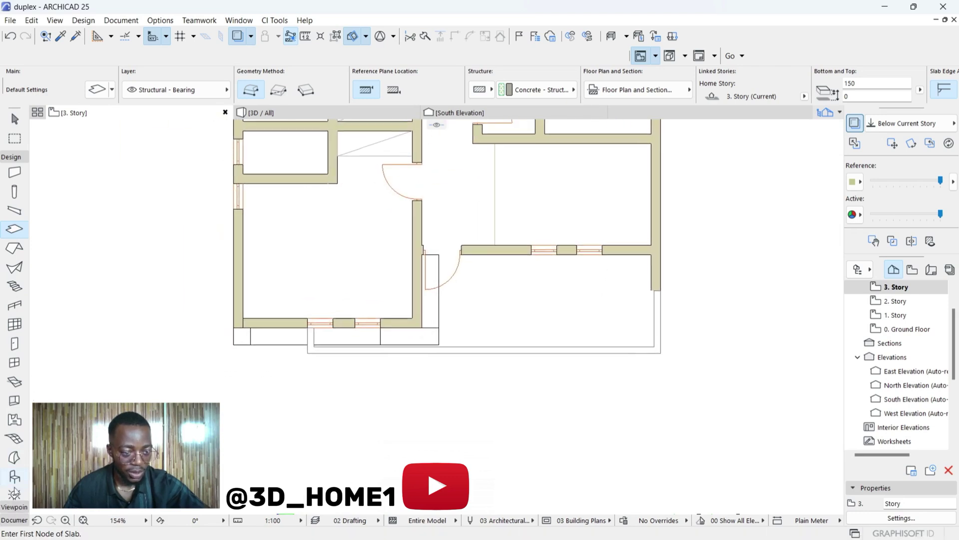
click(13, 519)
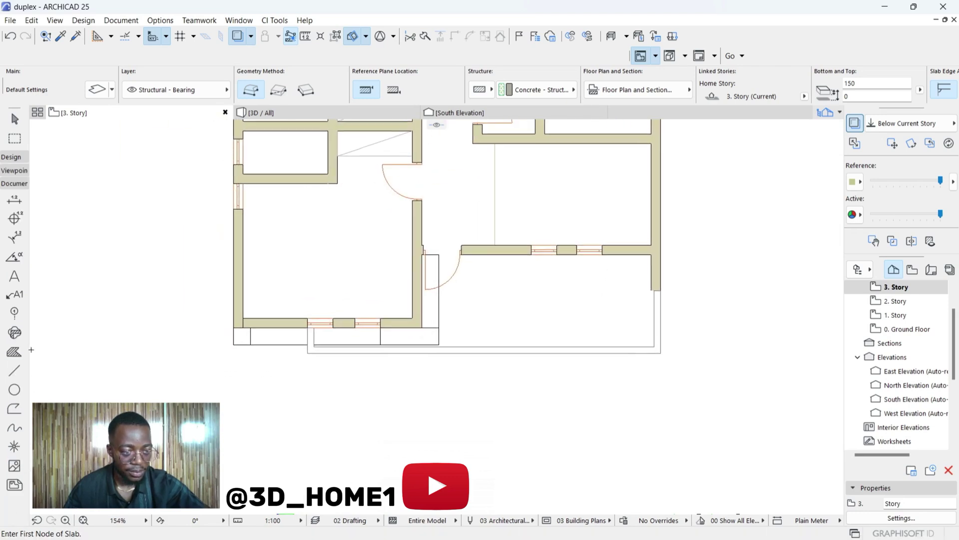
click(14, 370)
scroll(259, 329, up, 3)
click(261, 326)
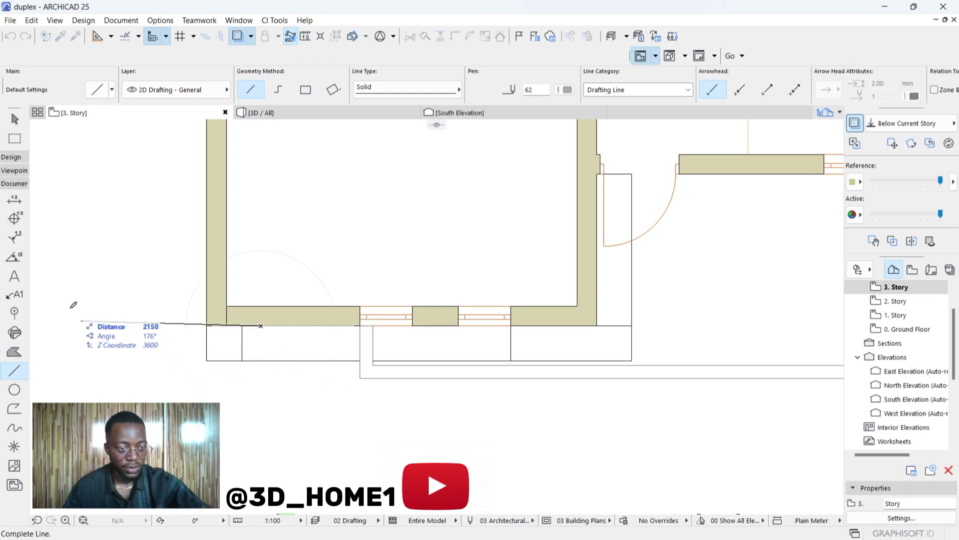
click(10, 157)
scroll(126, 298, down, 2)
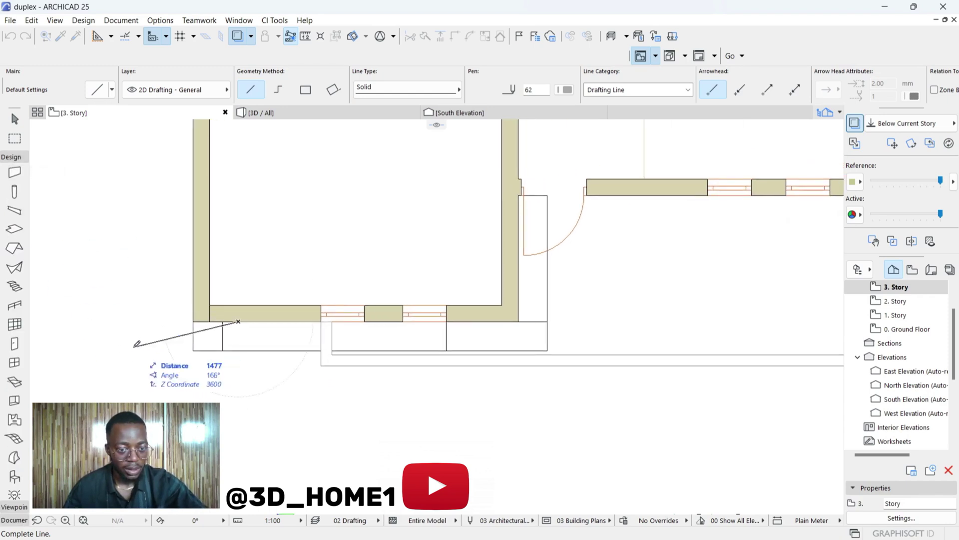
Start a slab outline on the copied duplex at the front room's southwest exterior corner, with its first edge running 400 mm south.
click(14, 229)
scroll(130, 321, down, 5)
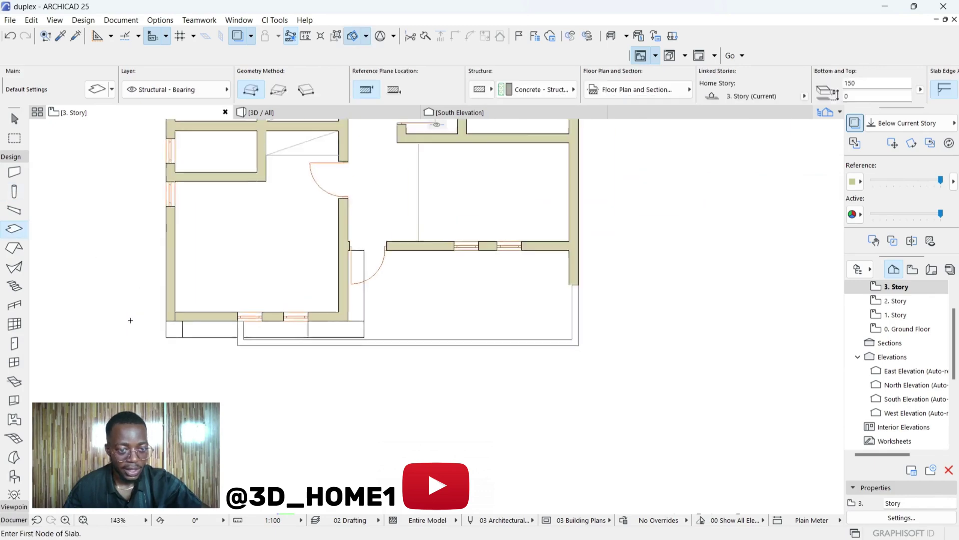
scroll(321, 324, up, 1)
scroll(322, 325, up, 6)
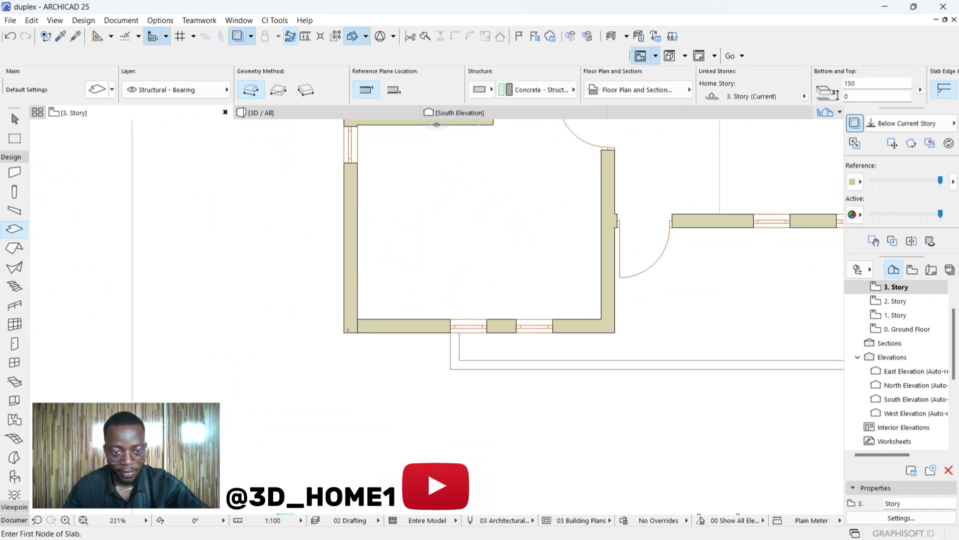
click(345, 332)
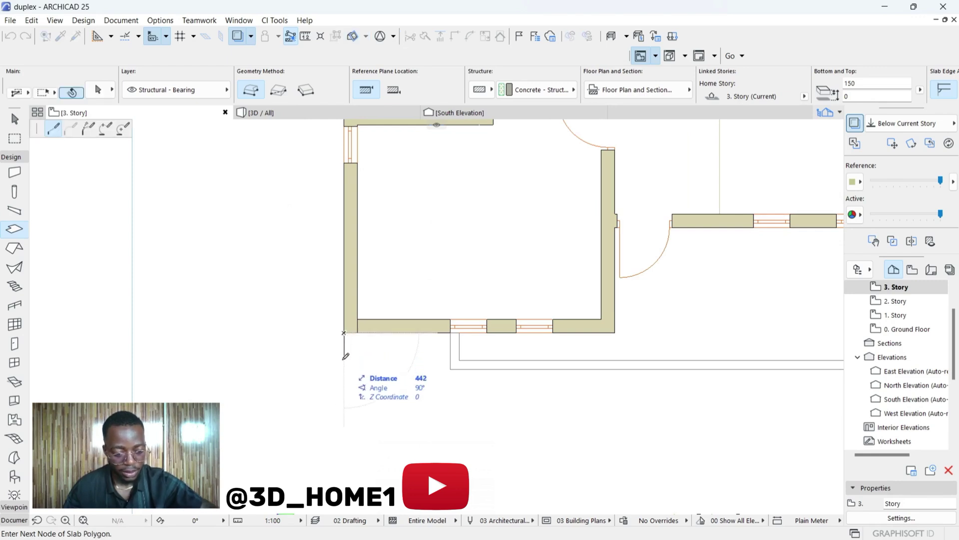
key(Tab)
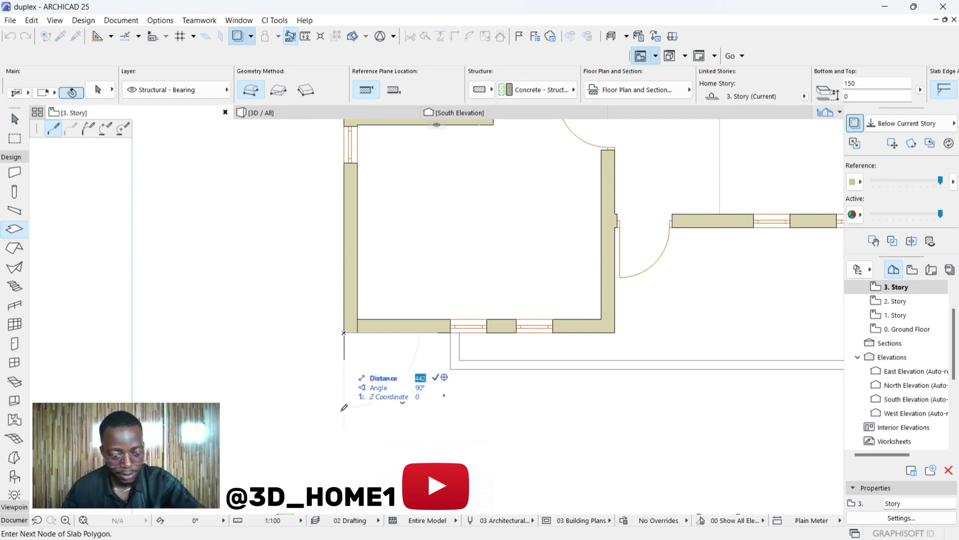
text(0)
key(Return)
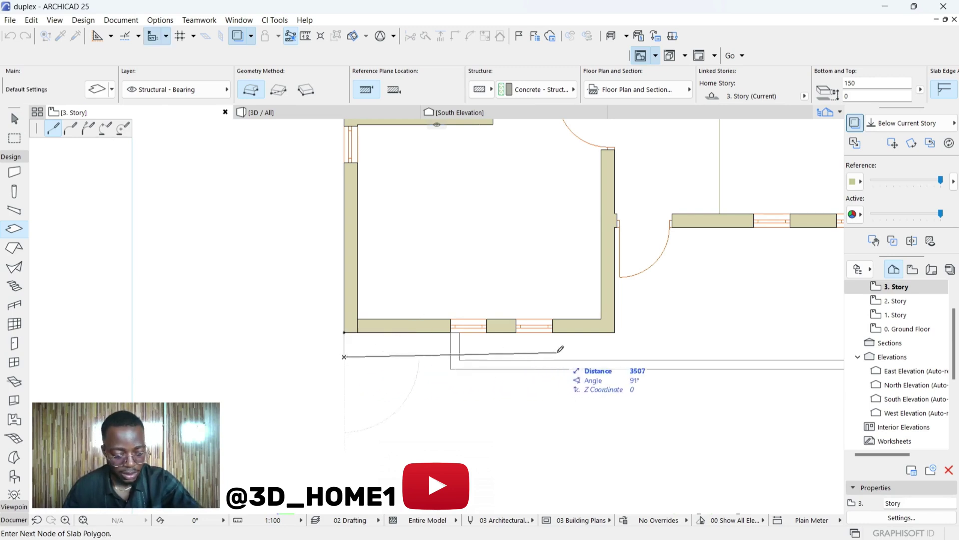
Complete the rectangular slab outline along the front wall, extending it east to the outer edge of the front room's second window.
scroll(595, 347, up, 2)
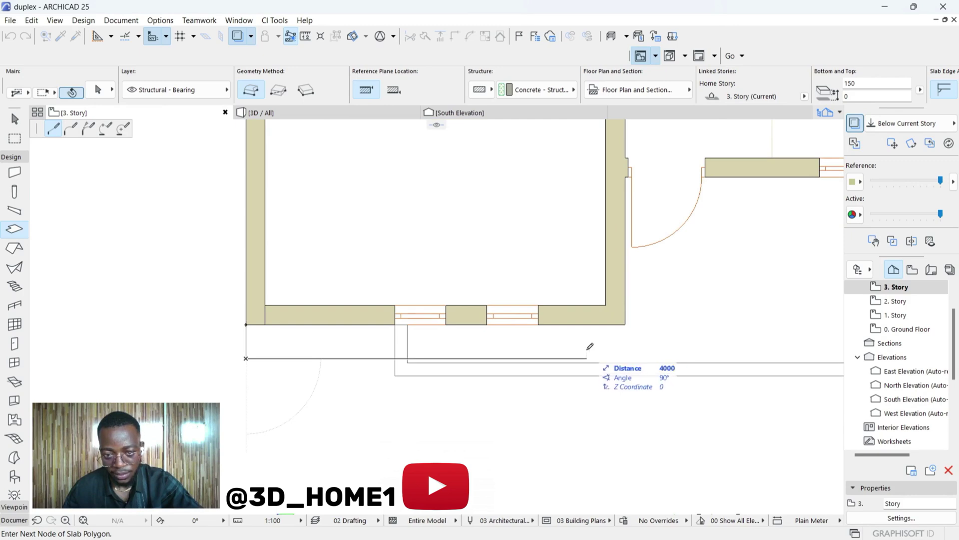
scroll(605, 346, down, 5)
scroll(590, 345, up, 5)
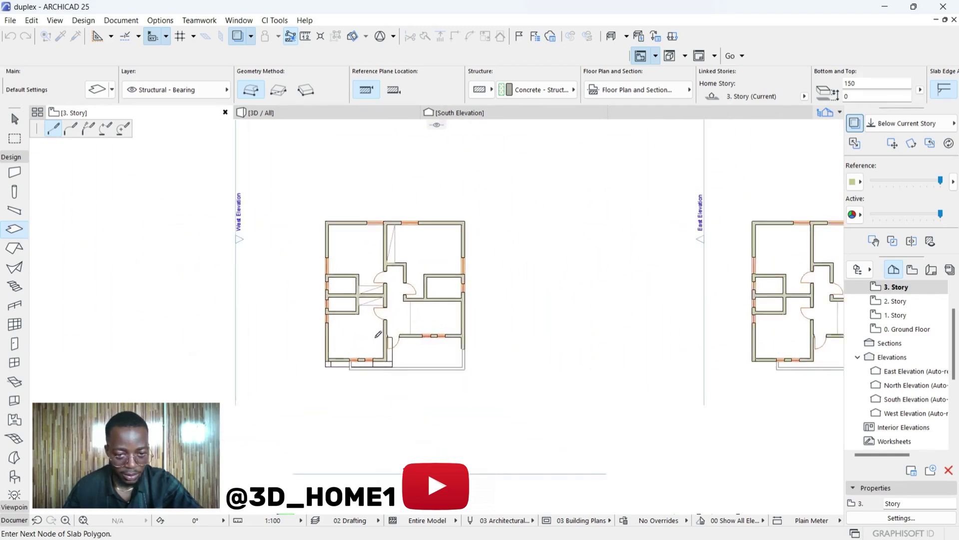
scroll(397, 382, up, 1)
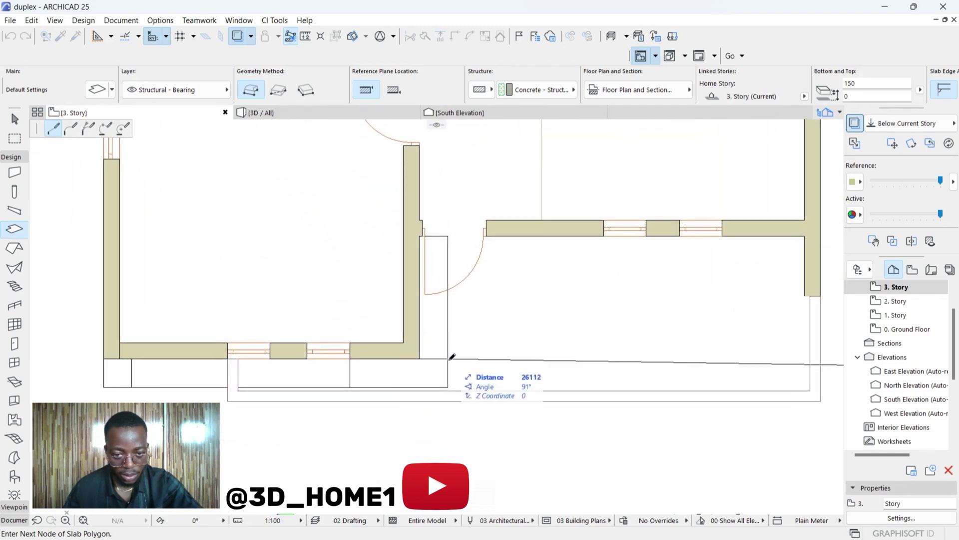
scroll(383, 369, up, 3)
scroll(383, 354, down, 5)
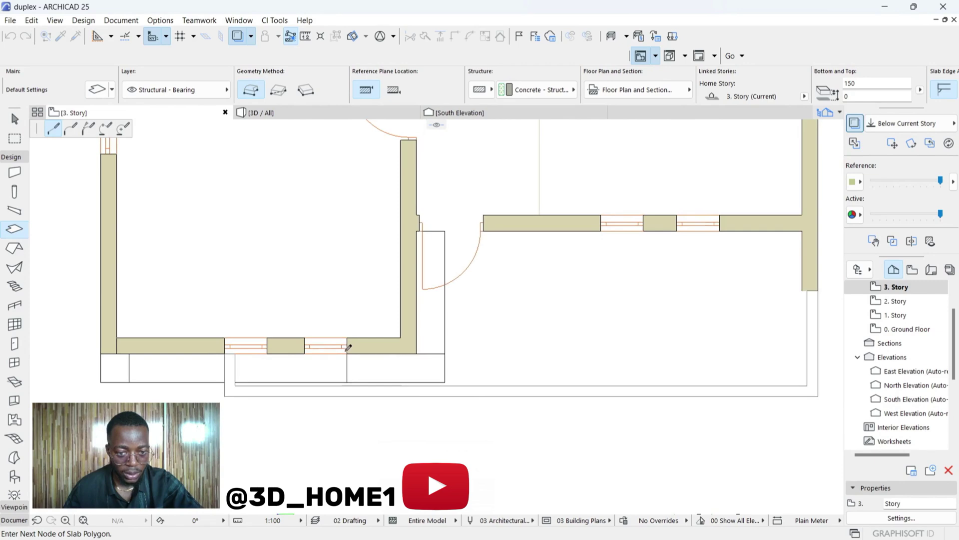
scroll(524, 351, up, 3)
scroll(523, 351, up, 8)
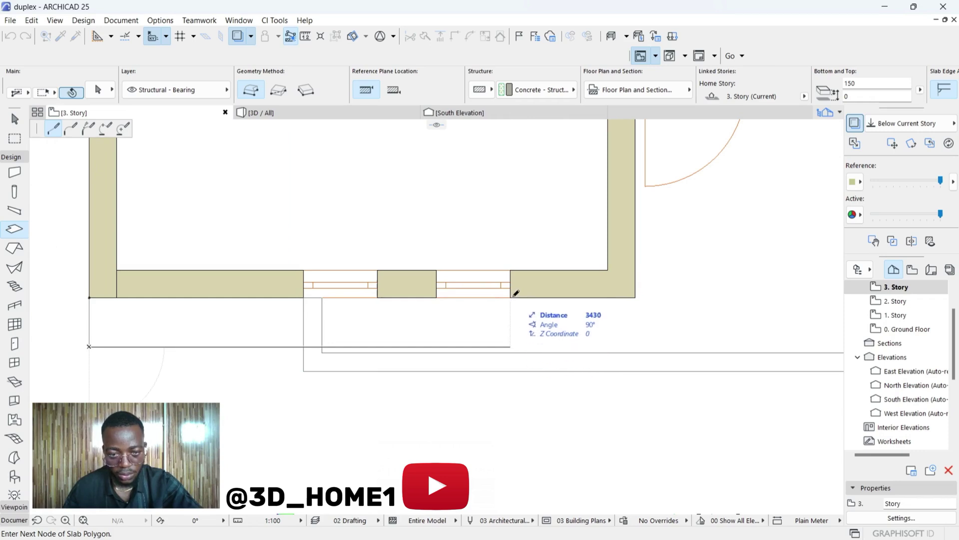
click(514, 294)
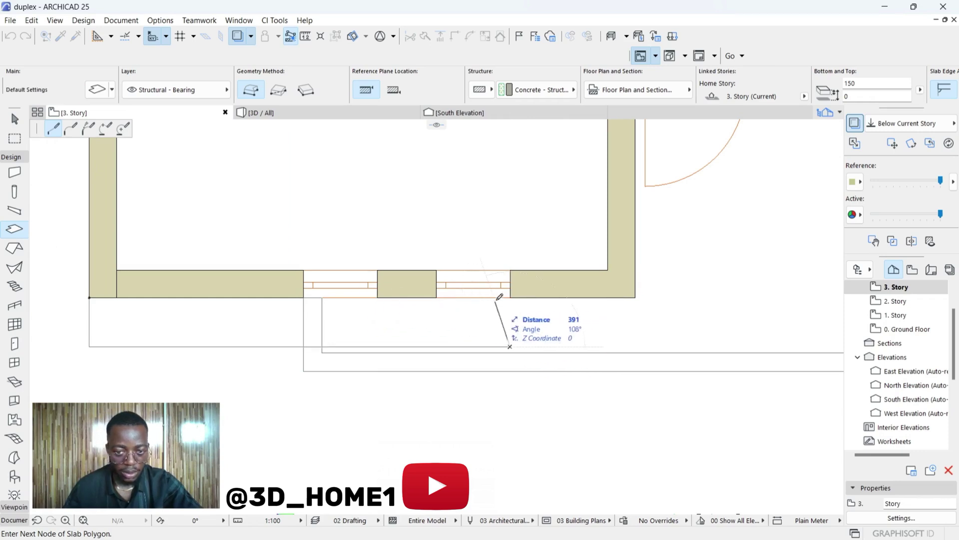
click(511, 296)
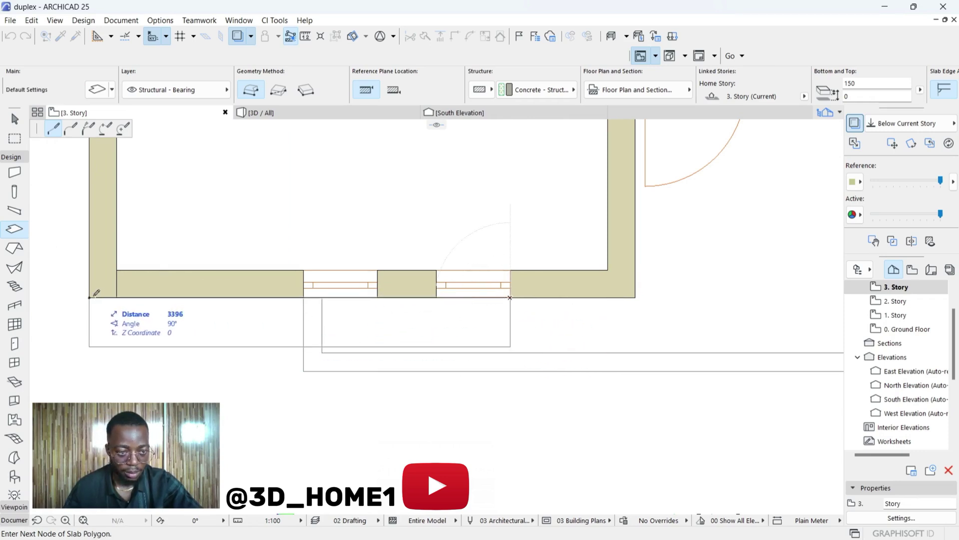
click(90, 297)
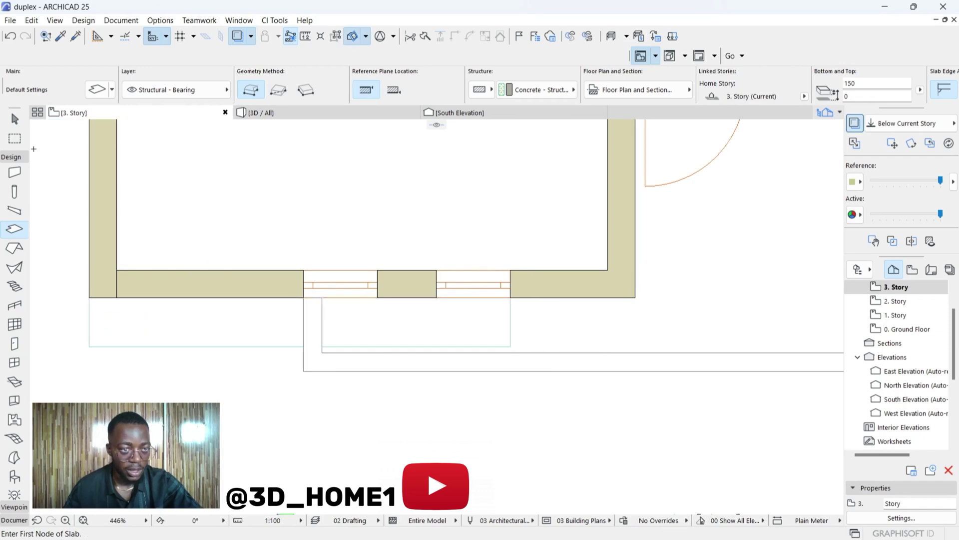
Offset the new front slab's west edge inward by 400 mm, leaving a gap at the building corner.
click(20, 126)
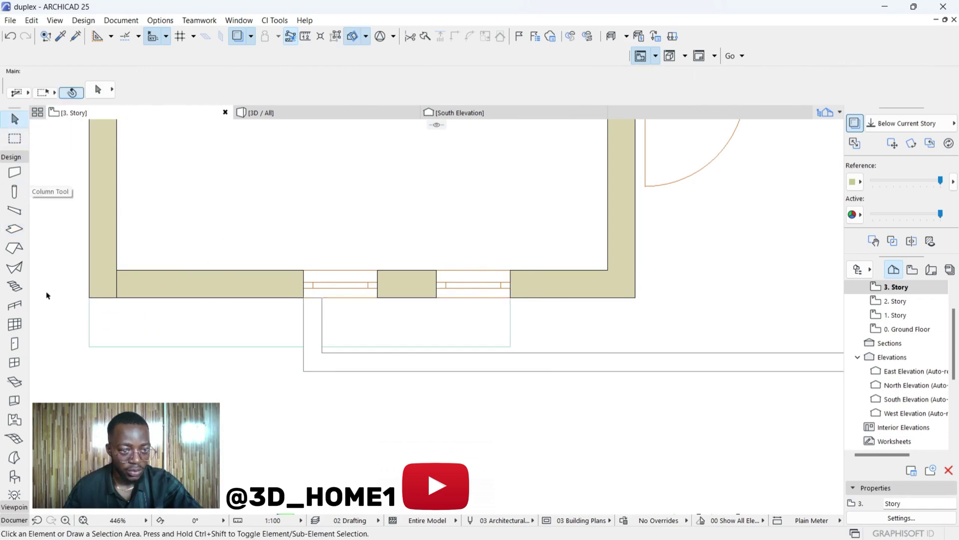
click(90, 325)
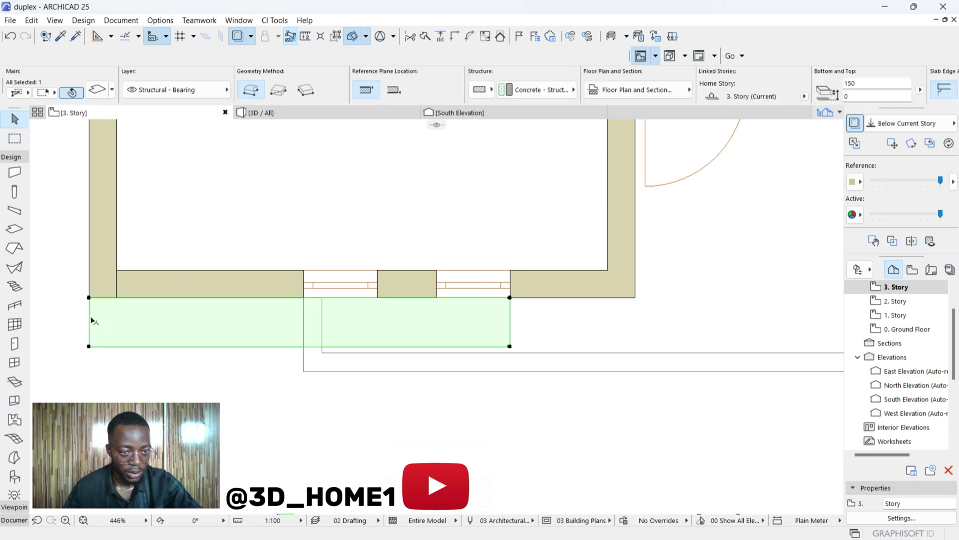
click(90, 321)
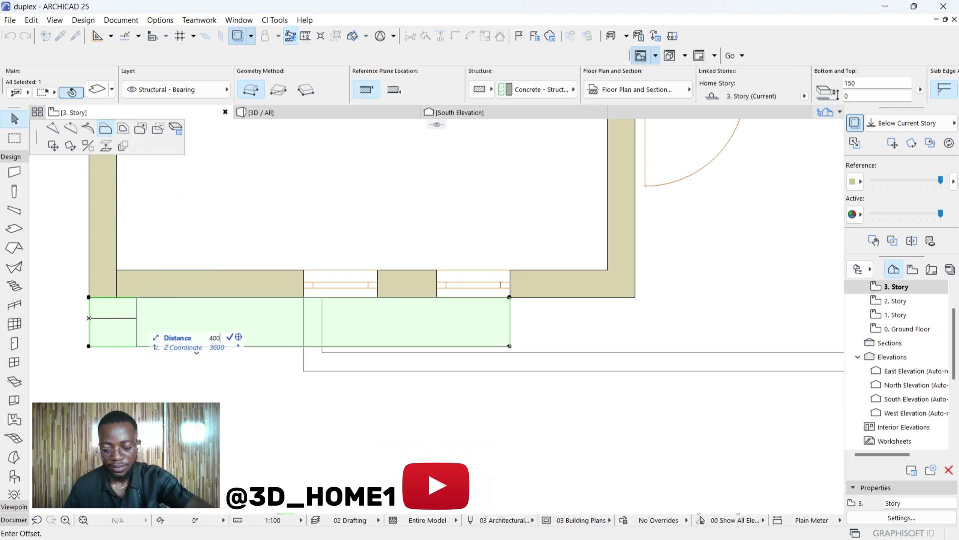
key(Return)
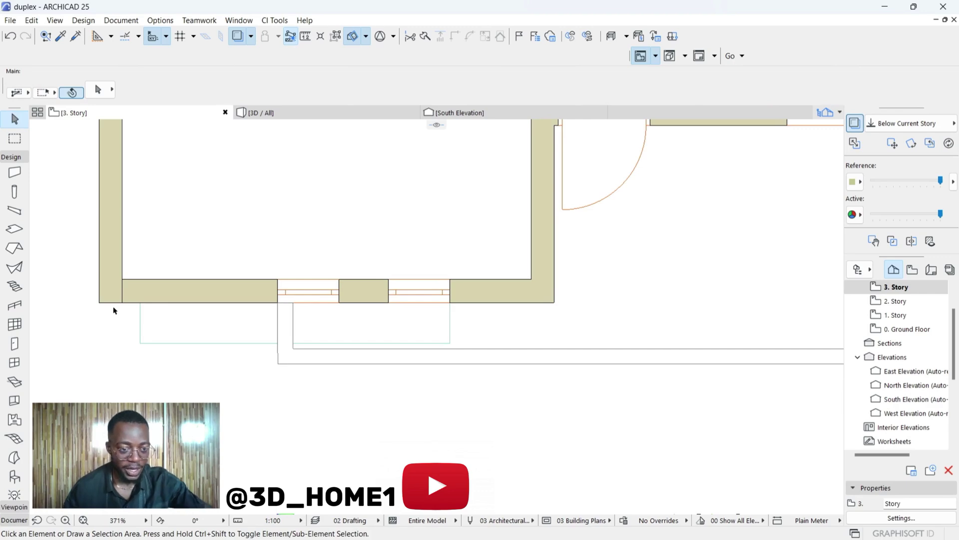
Draw a 400 by 400 mm rectangular slab filling the gap between the building's southwest corner and the shortened front slab.
click(13, 230)
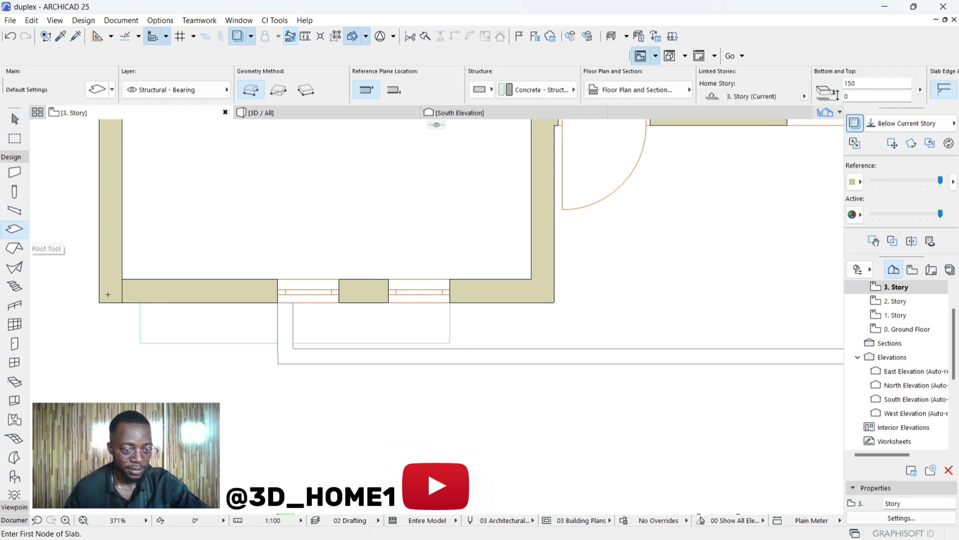
scroll(95, 303, up, 3)
scroll(95, 301, up, 1)
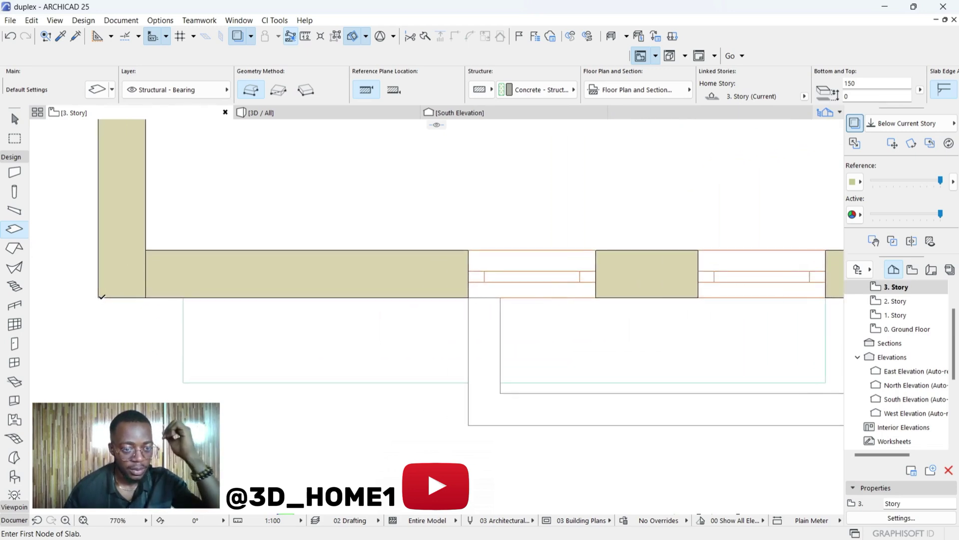
click(98, 298)
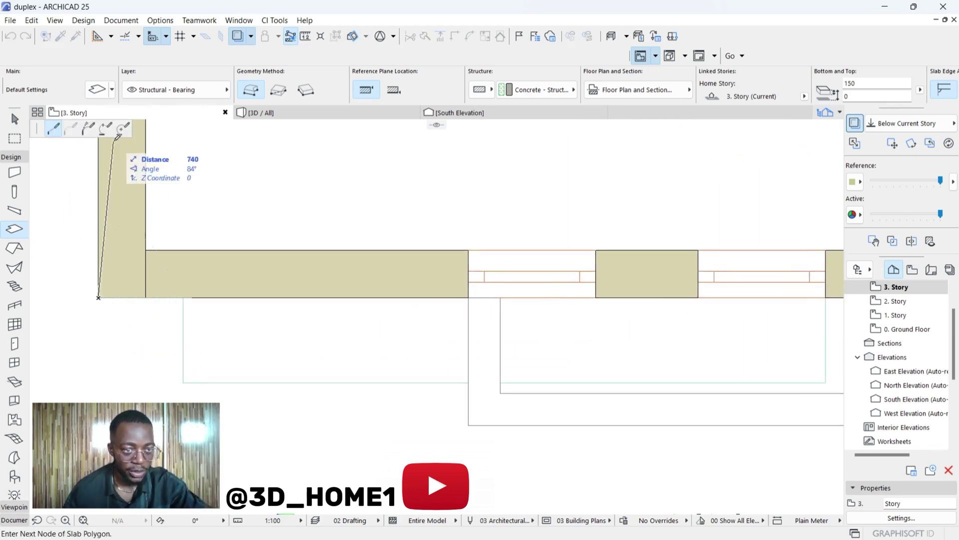
click(279, 90)
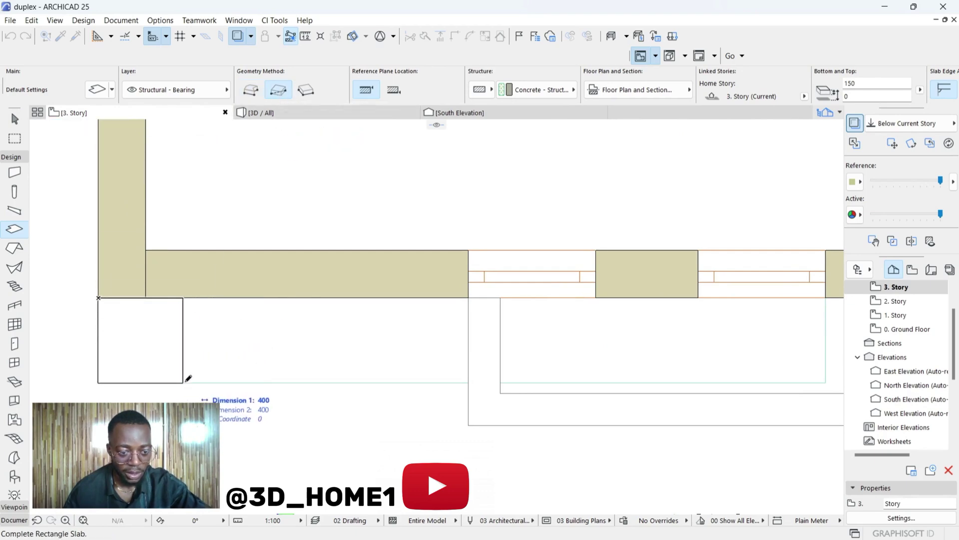
click(183, 382)
scroll(186, 370, down, 5)
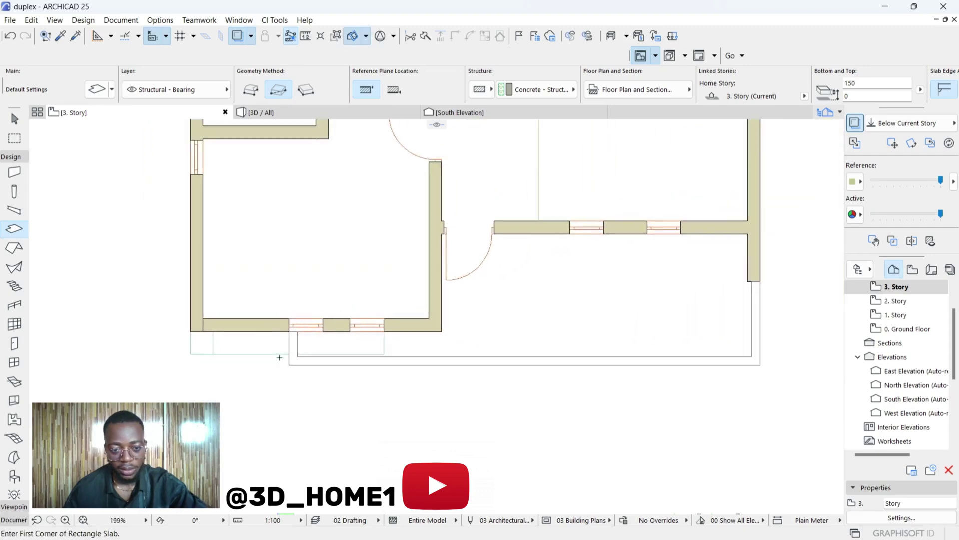
Show the copied duplex's front facade in the 3D view and clear the existing wall selection.
click(265, 113)
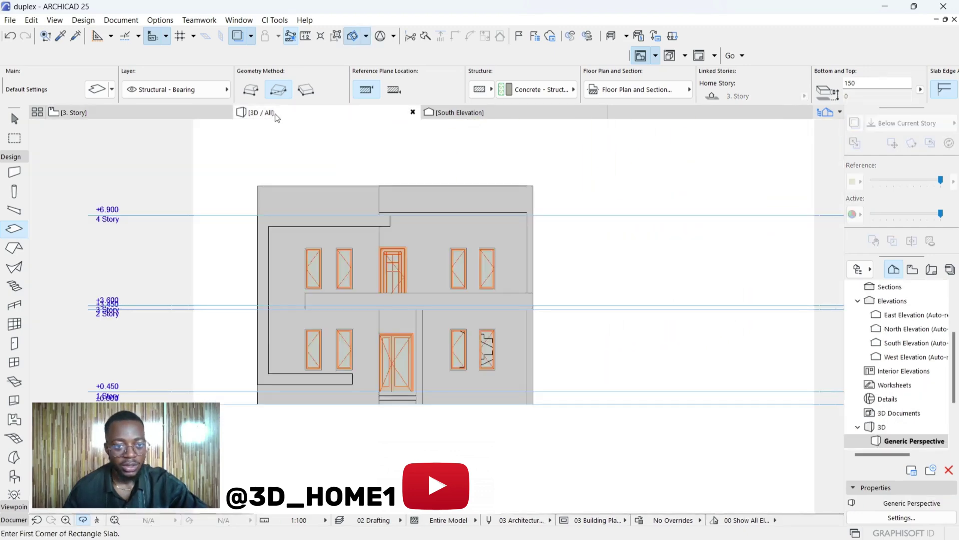
scroll(270, 296, down, 10)
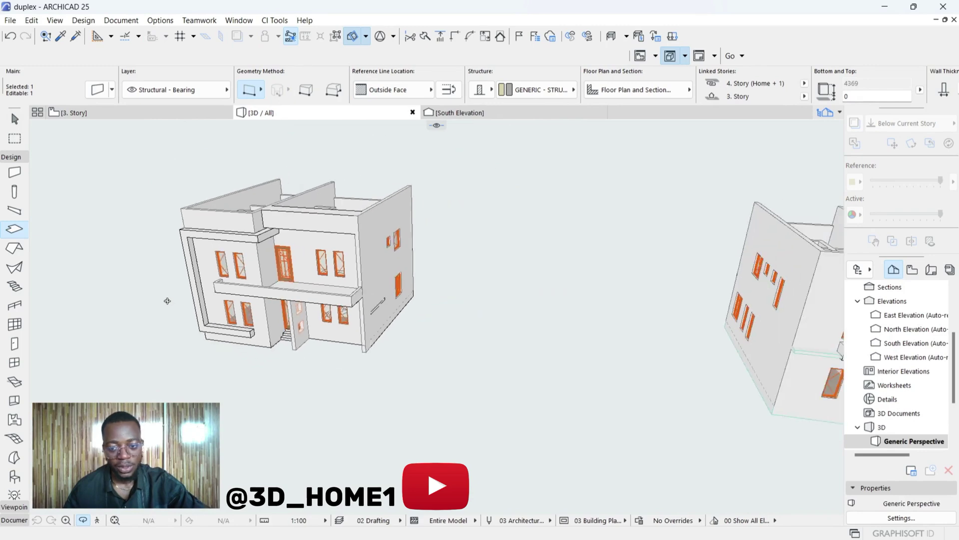
scroll(476, 327, up, 10)
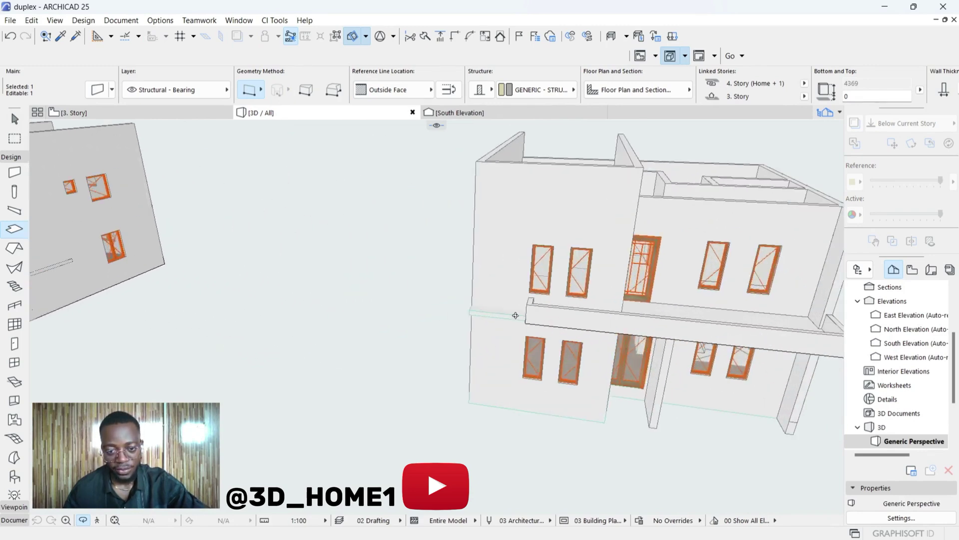
key(Escape)
key(Escape)
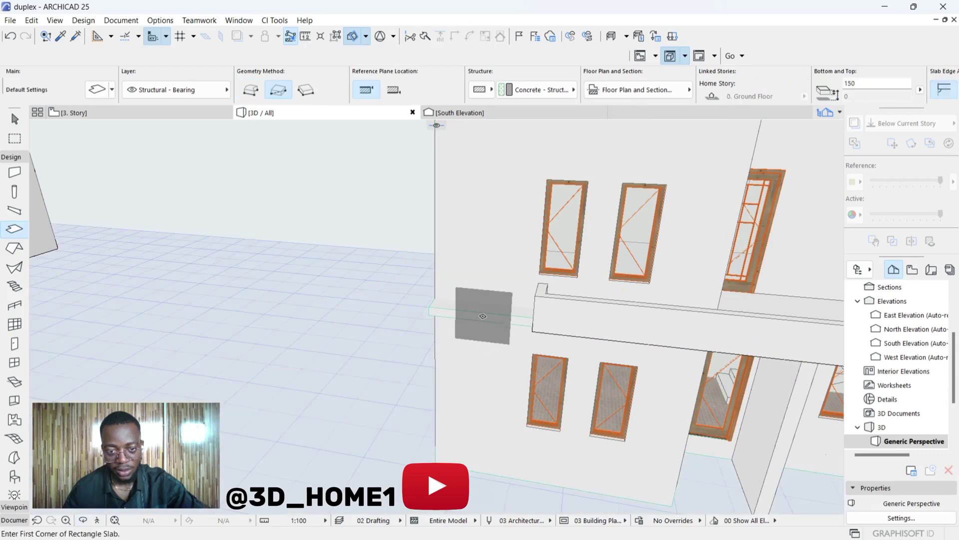
Select the long front slab and the square corner slab and move both vertically down about 2412 mm, below the ground-floor windows.
scroll(494, 319, up, 1)
scroll(494, 319, up, 1)
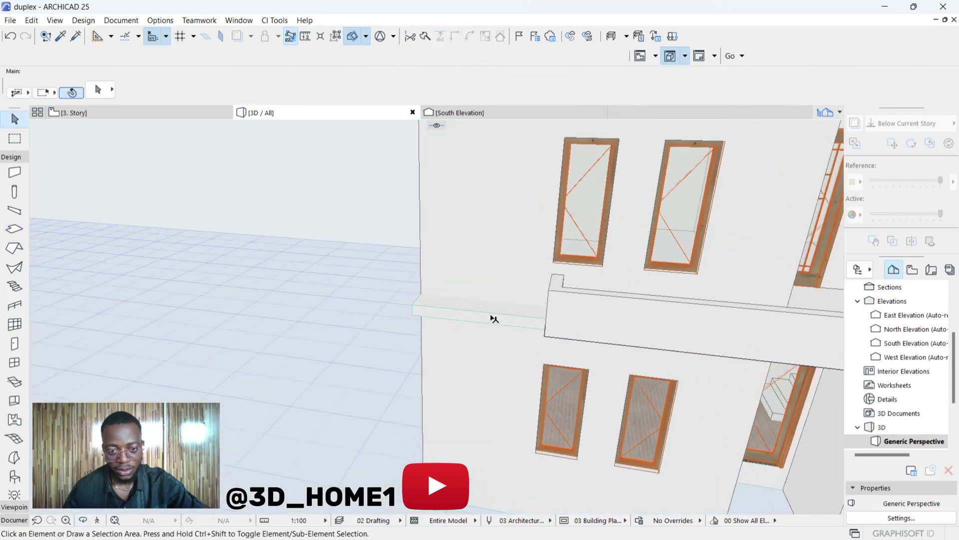
click(462, 318)
scroll(433, 316, up, 1)
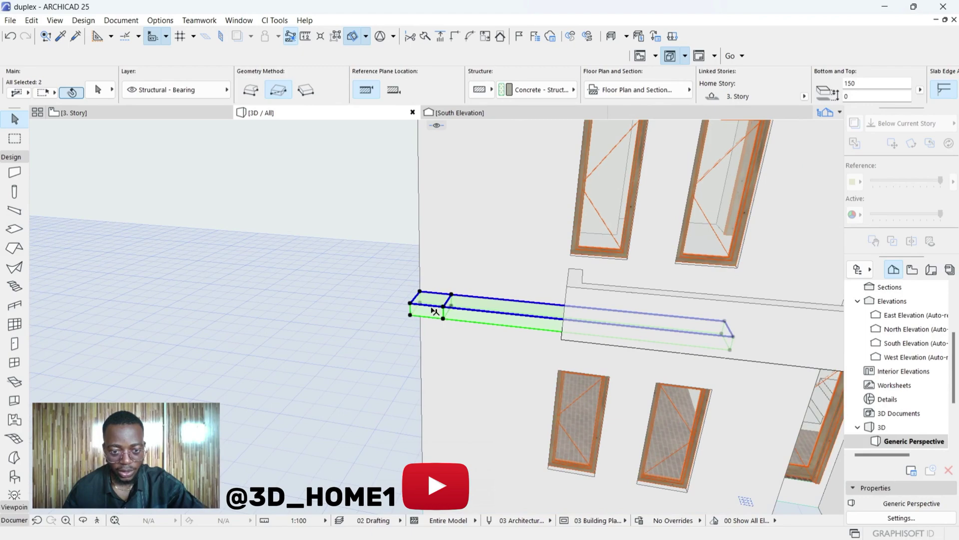
click(442, 319)
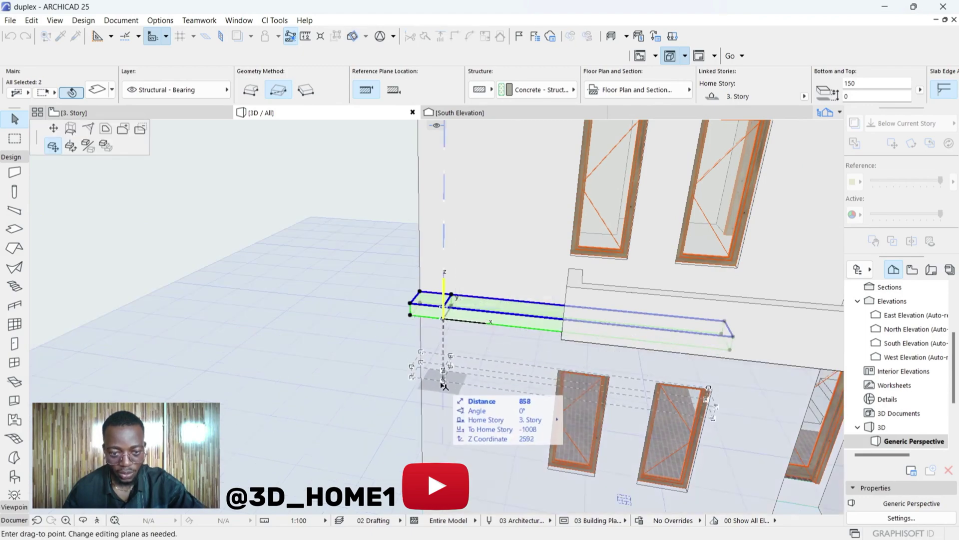
scroll(444, 374, down, 2)
scroll(440, 440, up, 2)
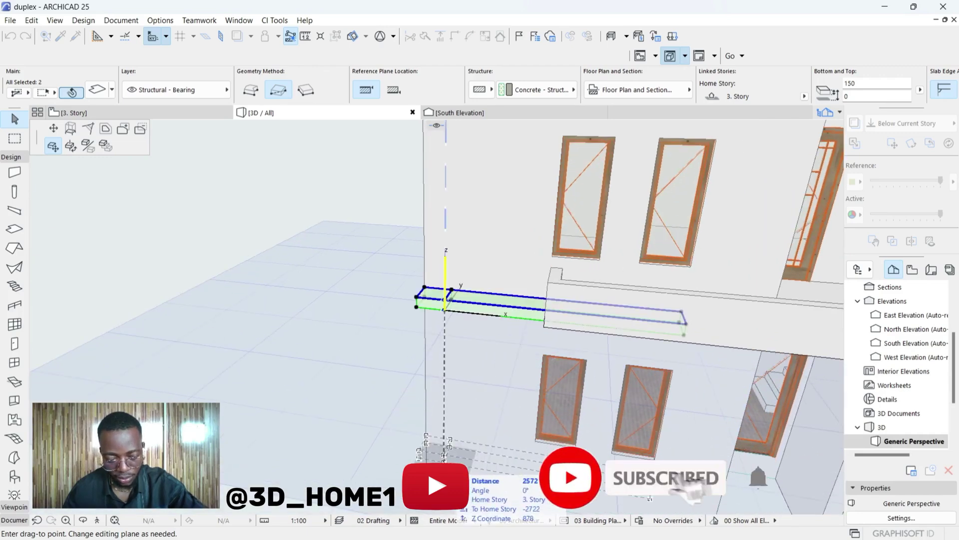
scroll(445, 452, up, 2)
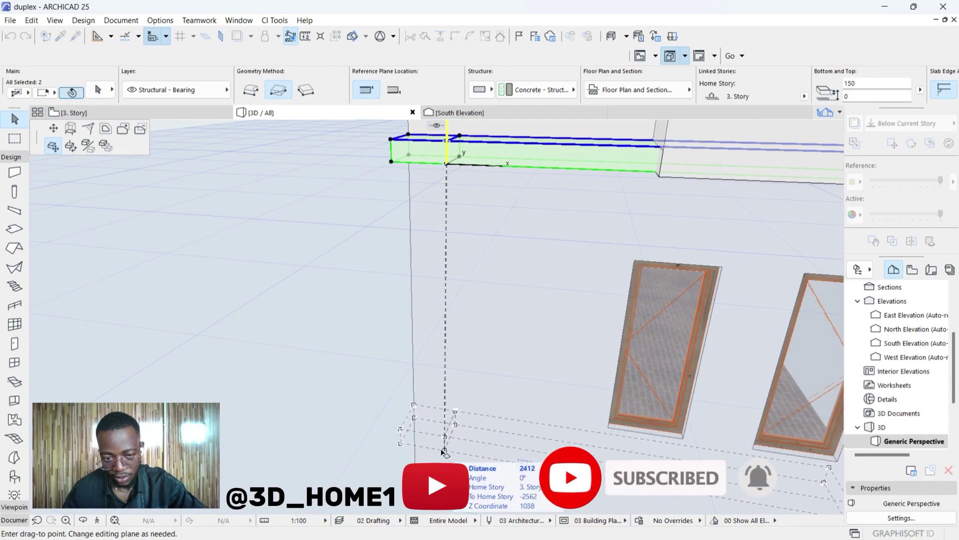
click(445, 452)
scroll(456, 380, down, 1)
click(453, 403)
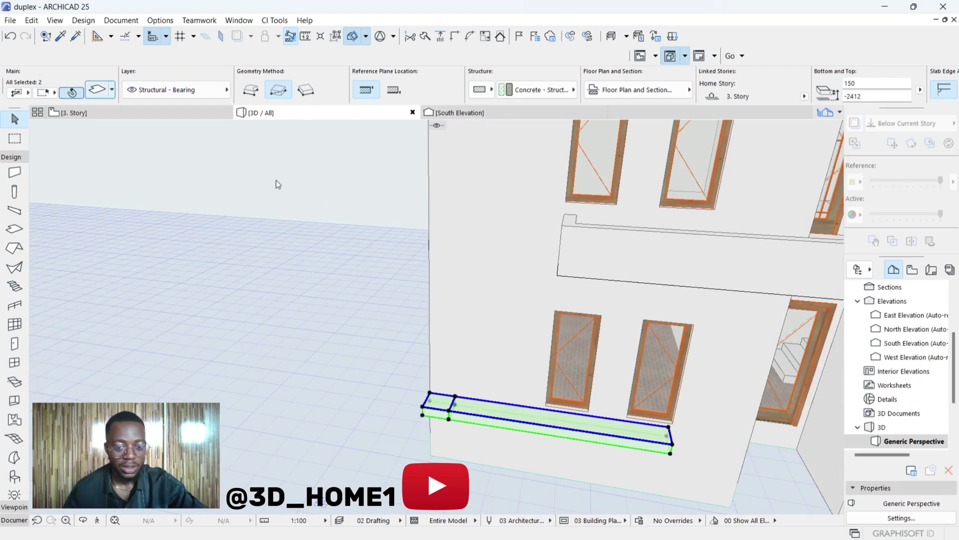
Set the thickness of both lowered front slabs to 450 mm and clear the selection.
key(ctrl+t)
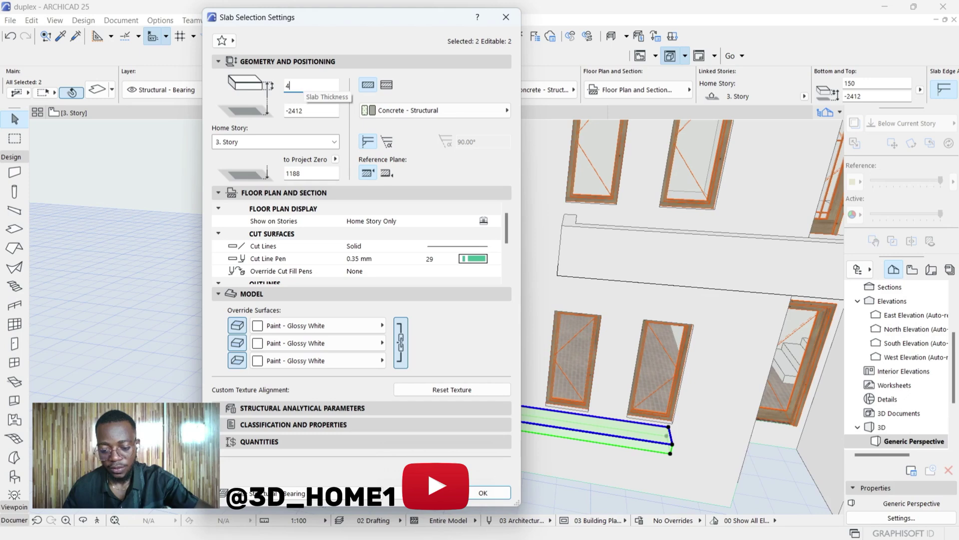
text(450)
key(Return)
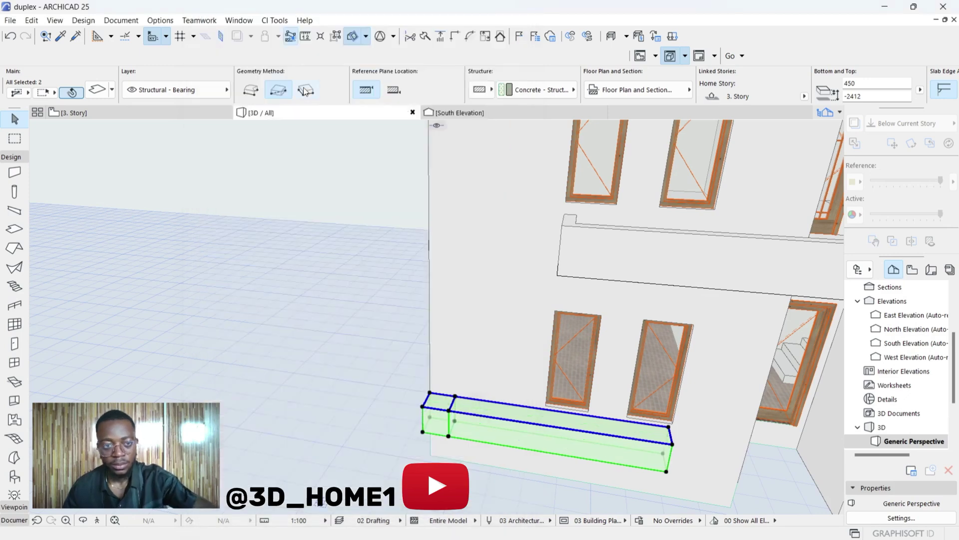
scroll(650, 414, down, 10)
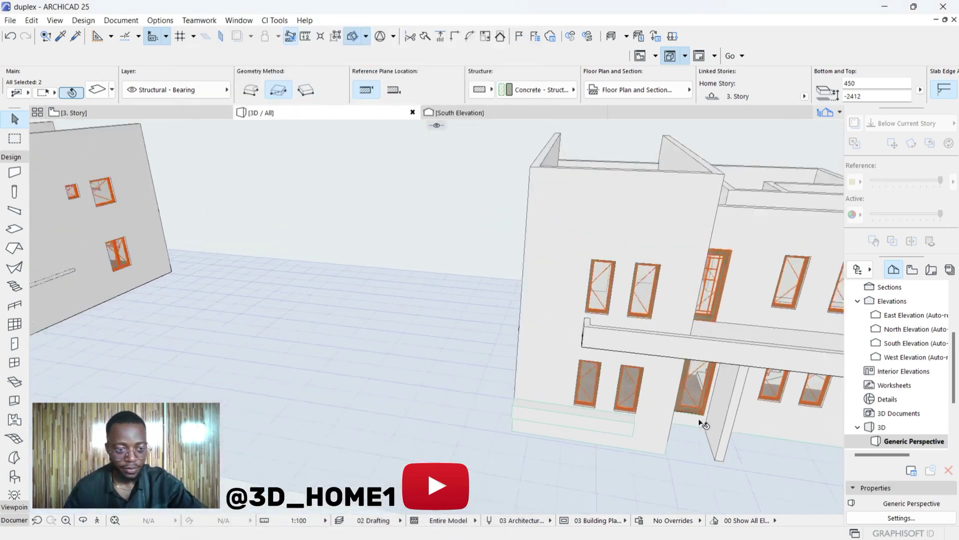
Move the two 450 mm front slabs down by another 62 mm and clear the selection.
scroll(679, 415, down, 1)
scroll(118, 365, up, 4)
scroll(133, 343, down, 4)
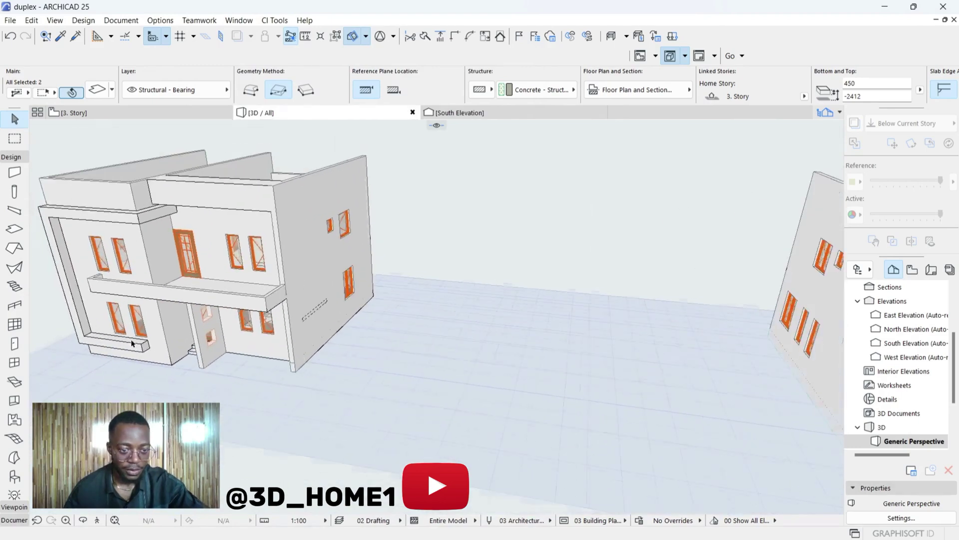
scroll(574, 385, up, 6)
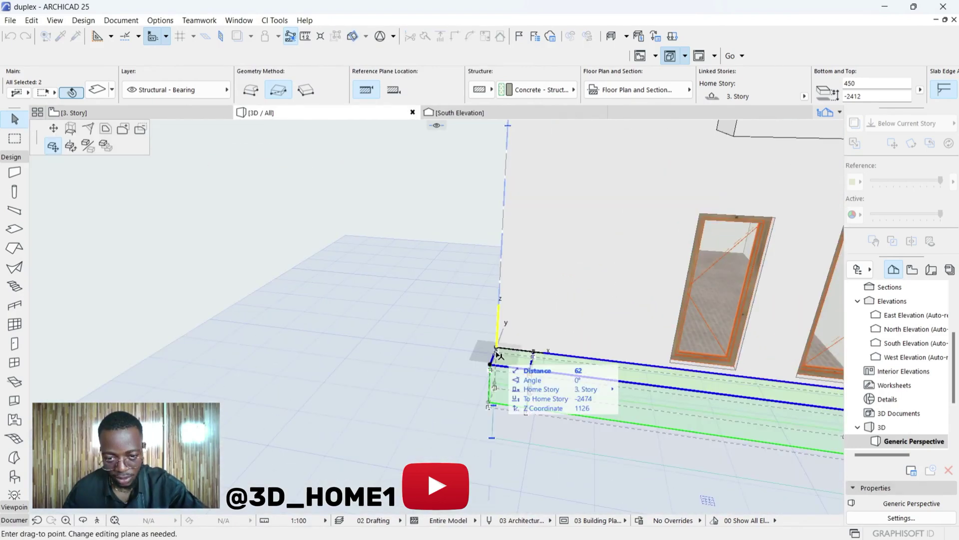
scroll(403, 369, down, 8)
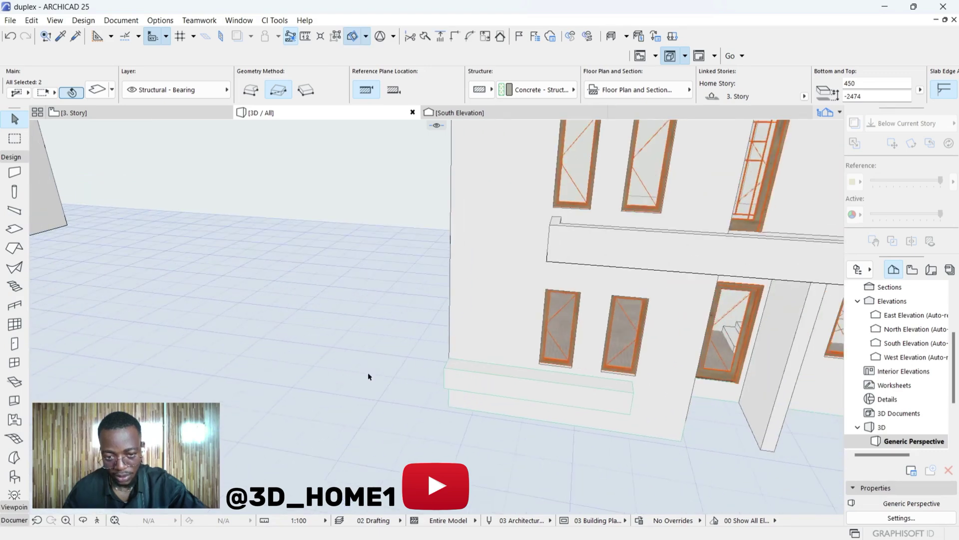
click(452, 372)
key(Escape)
key(Escape)
Stretch the square corner slab's thickness upward to 5929 mm, above the upper-floor windows, and clear the selection.
click(454, 372)
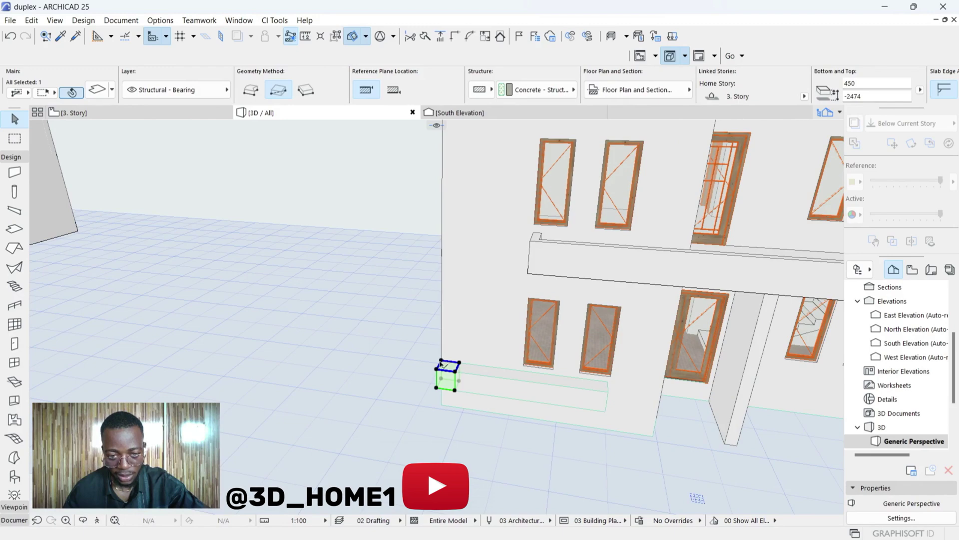
click(442, 361)
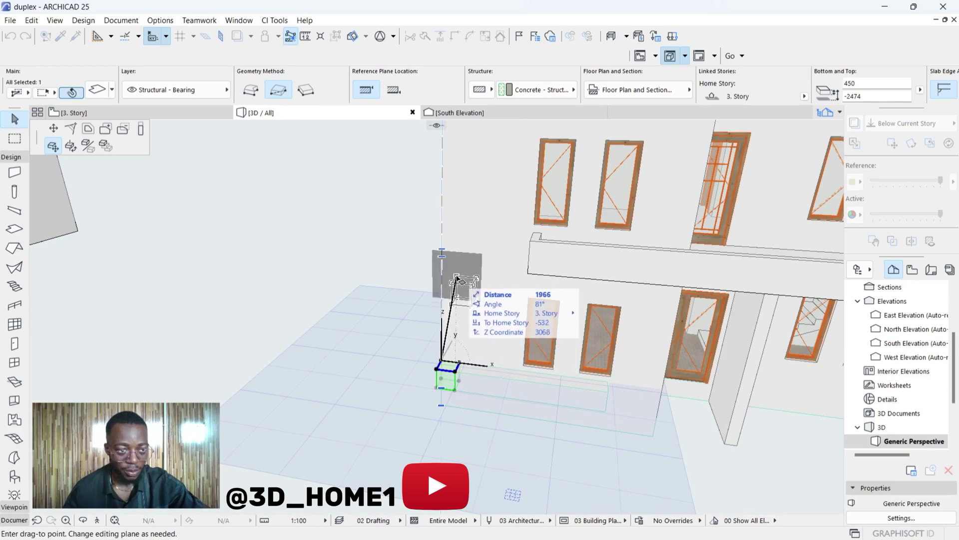
click(142, 128)
scroll(402, 418, down, 4)
scroll(446, 264, up, 2)
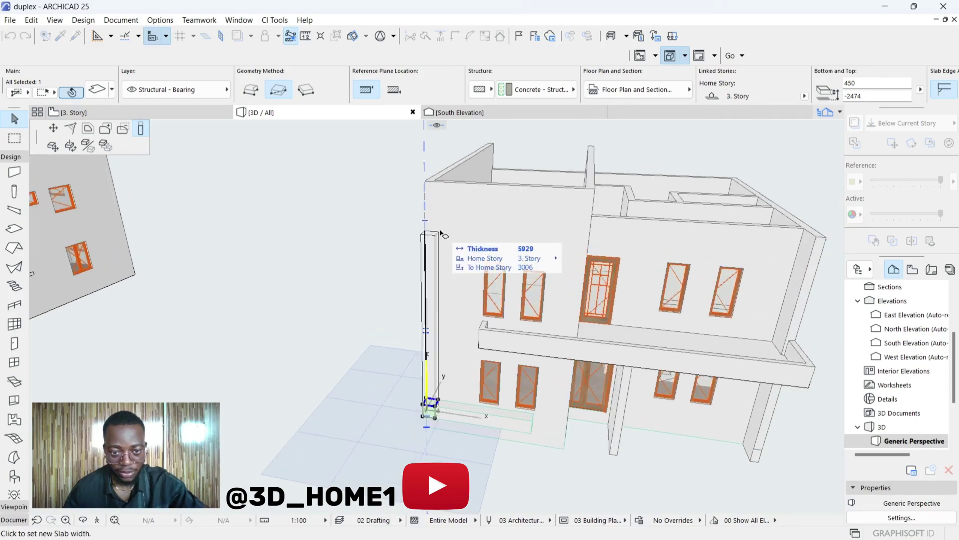
click(440, 232)
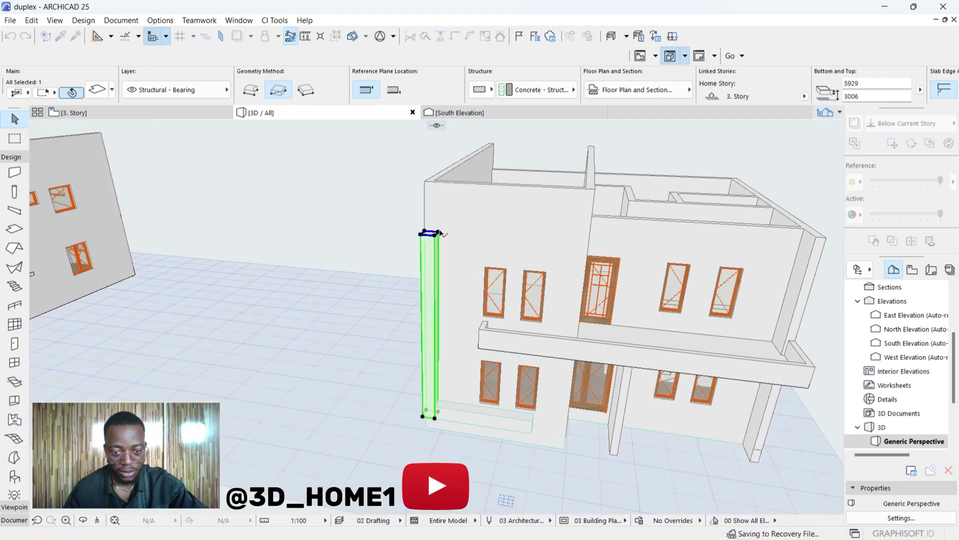
key(Escape)
Copy the long lower front slab vertically up about 5479 mm so it aligns with the top of the corner post.
shift+middle_drag(492, 336, 530, 355)
scroll(528, 353, down, 3)
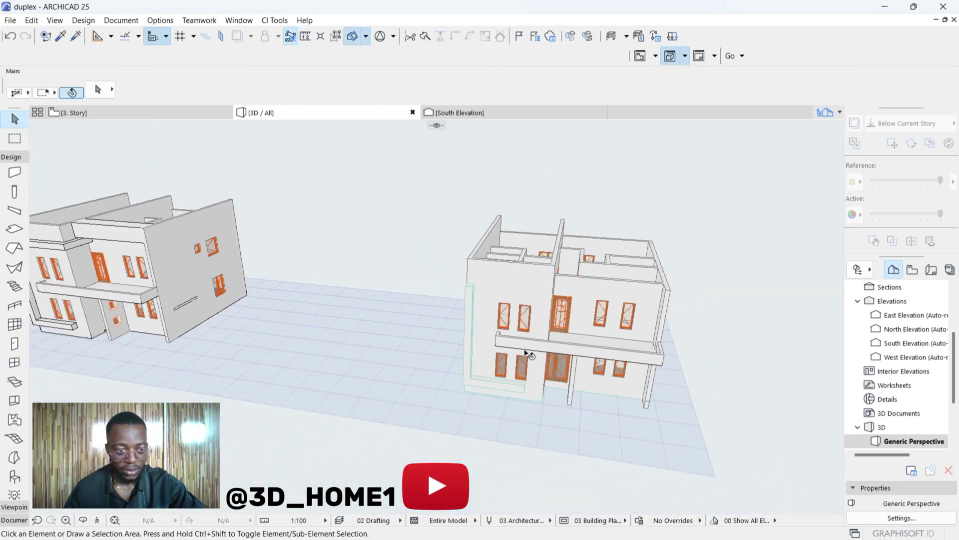
scroll(510, 334, up, 3)
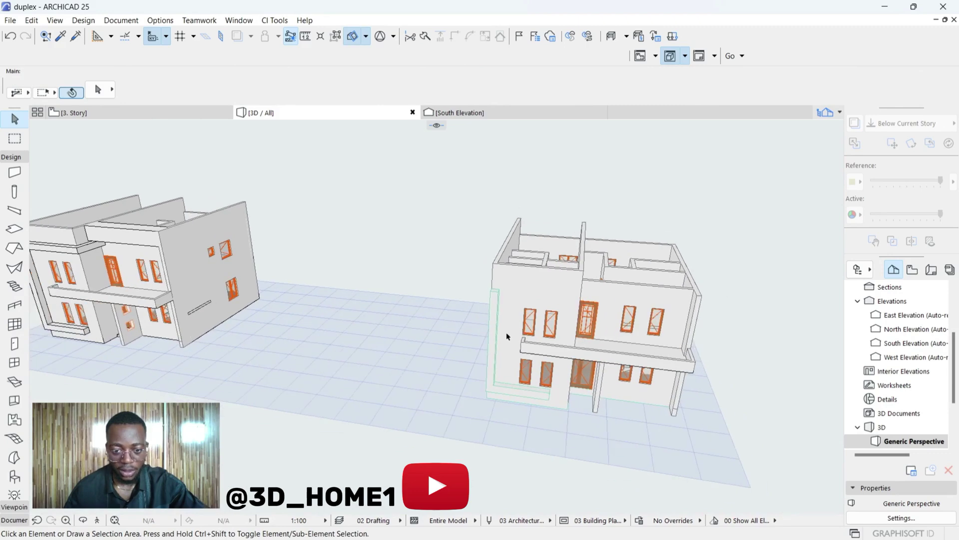
scroll(503, 389, up, 2)
click(527, 394)
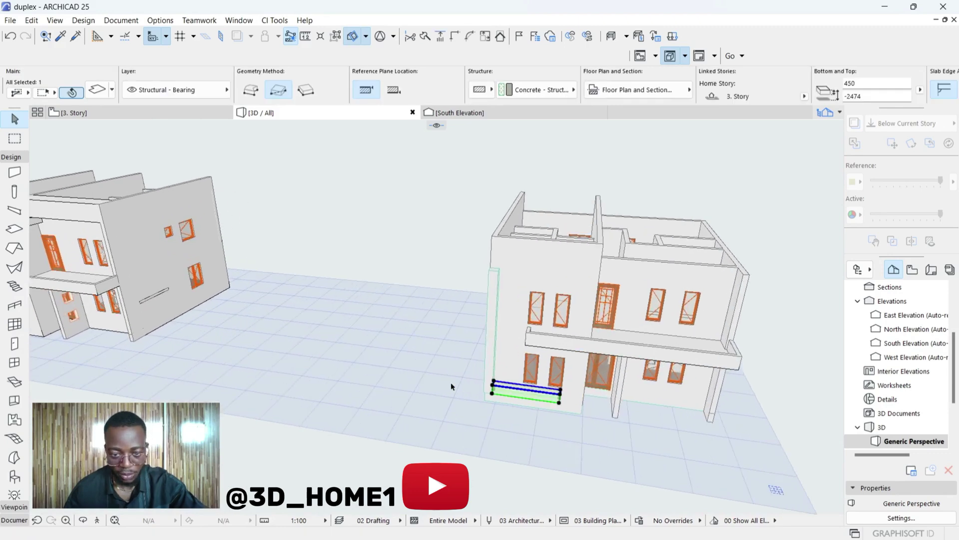
scroll(523, 387, up, 2)
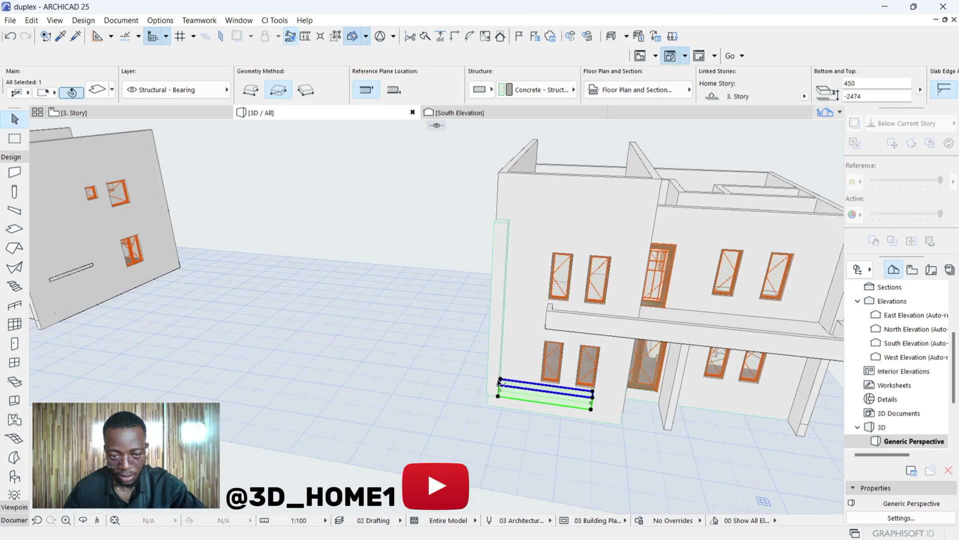
click(502, 383)
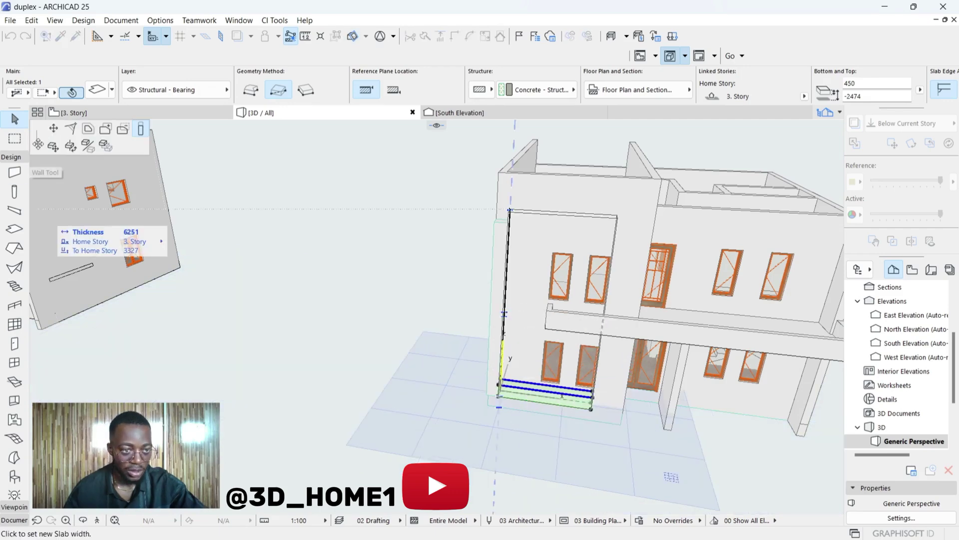
click(53, 147)
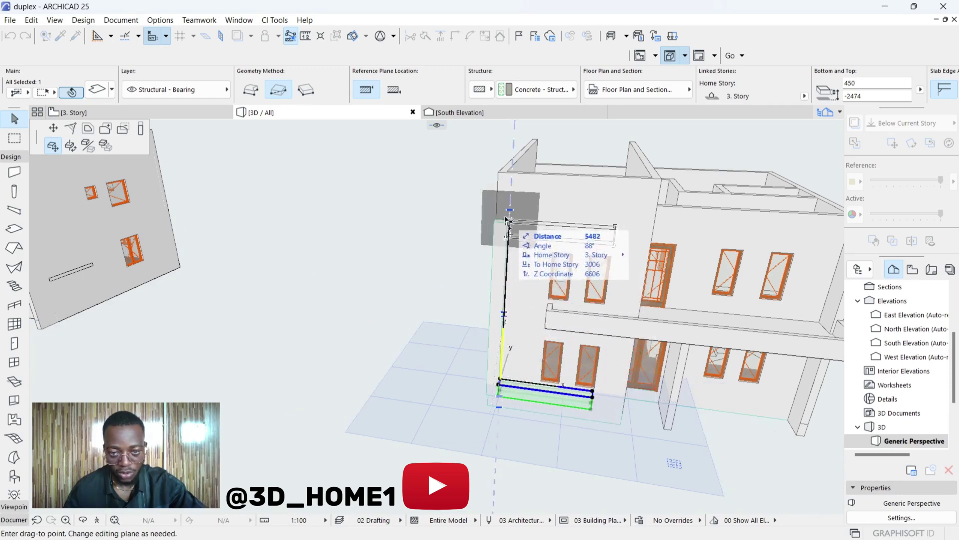
scroll(514, 222, up, 2)
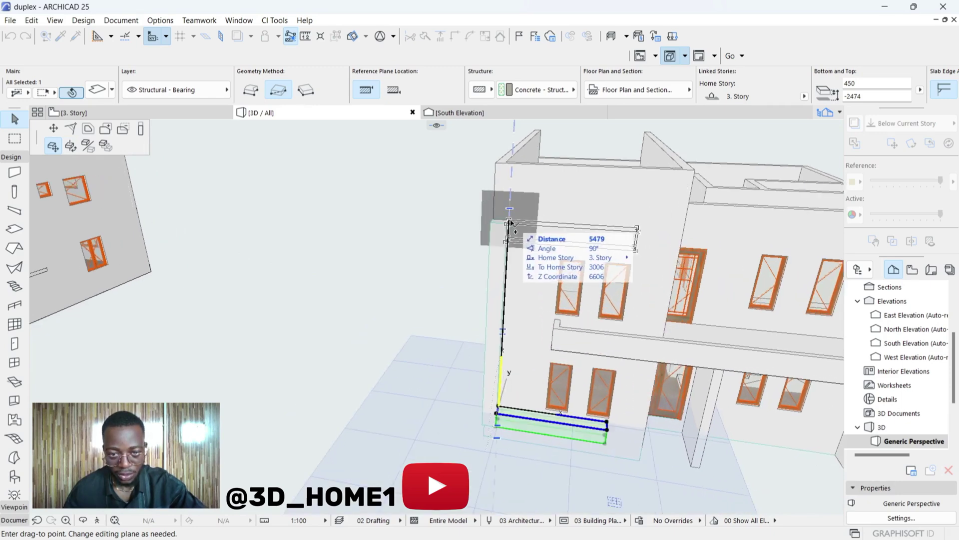
click(511, 223)
scroll(491, 284, down, 5)
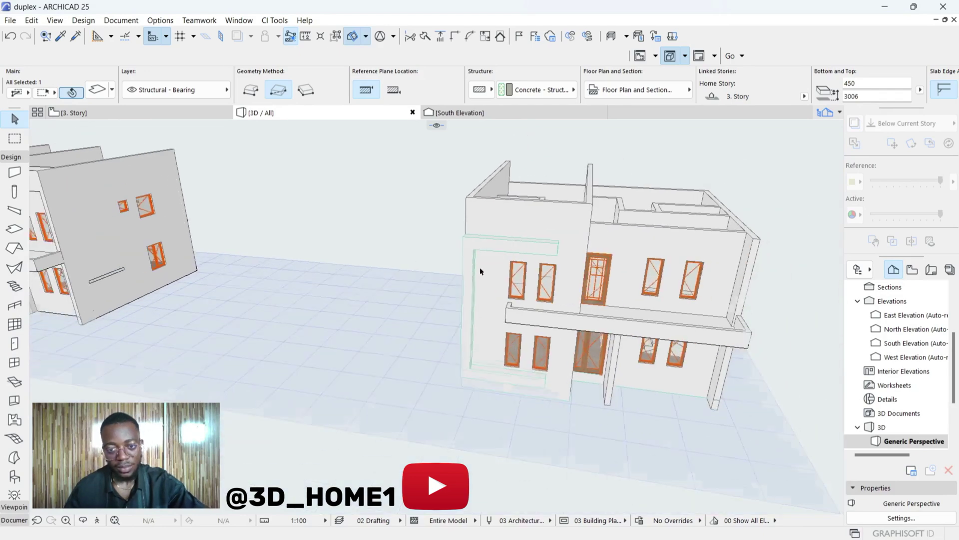
Compare the copied duplex's slab frame with the reference building's front frame, checking the top beam's height and extent.
scroll(190, 260, up, 2)
scroll(73, 231, up, 1)
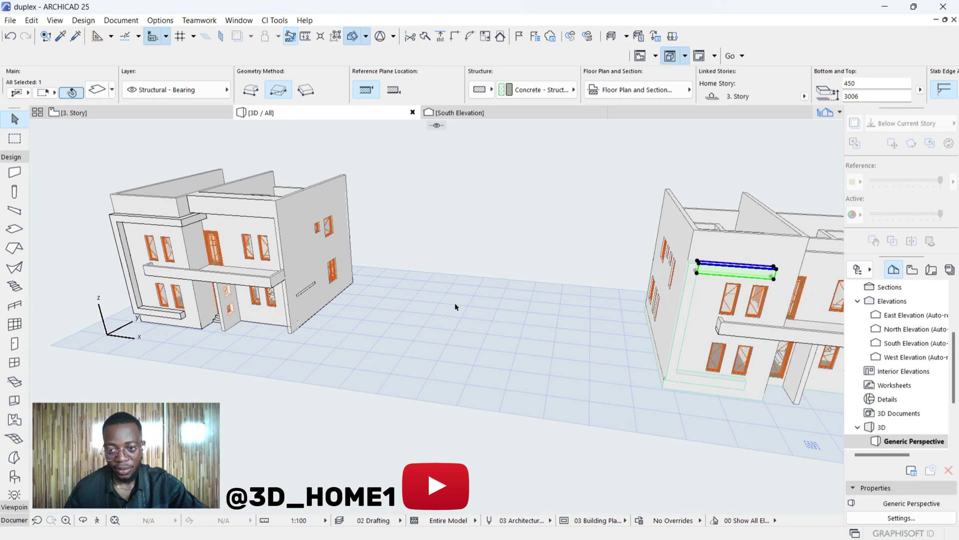
scroll(38, 227, up, 4)
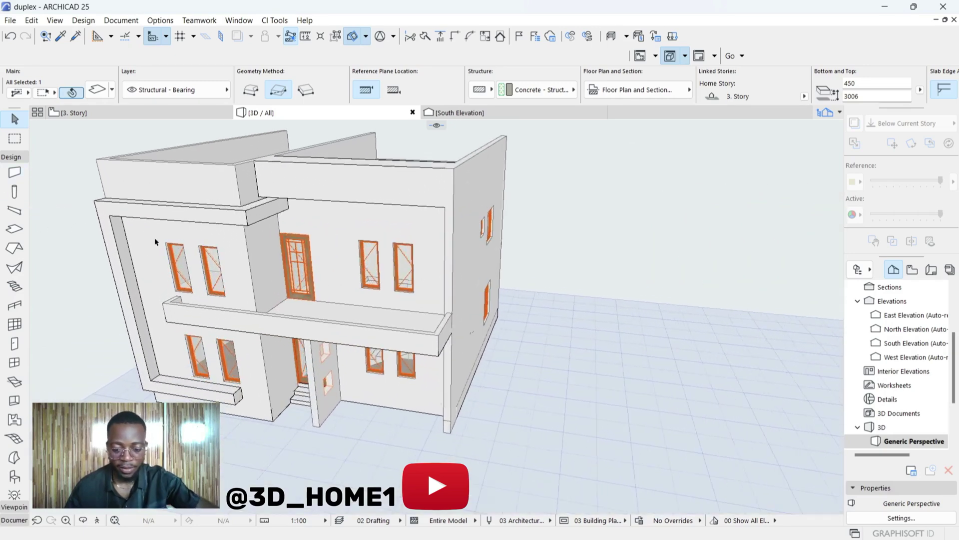
mouse_move(167, 257)
shift+middle_down()
mouse_move(182, 203)
mouse_move(184, 264)
shift+middle_up()
scroll(142, 320, up, 4)
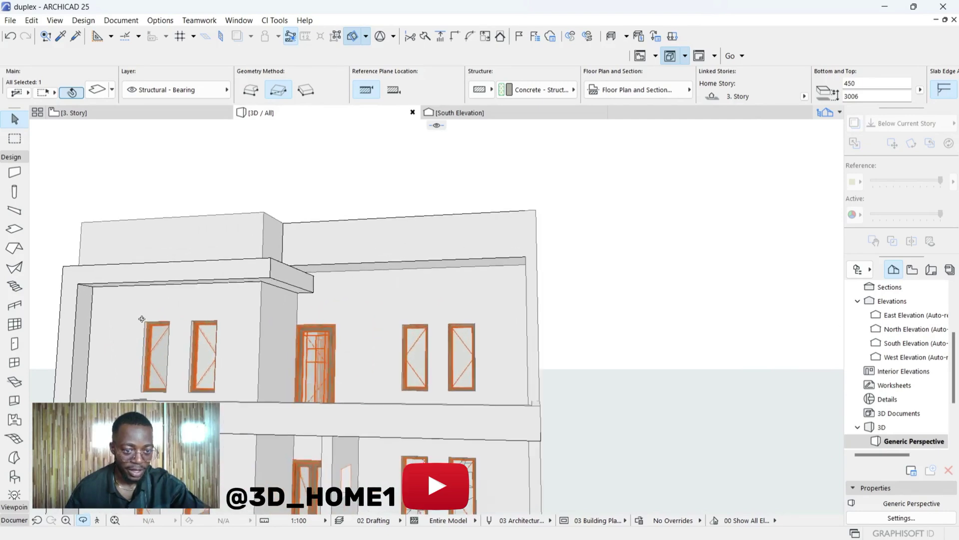
scroll(160, 323, down, 6)
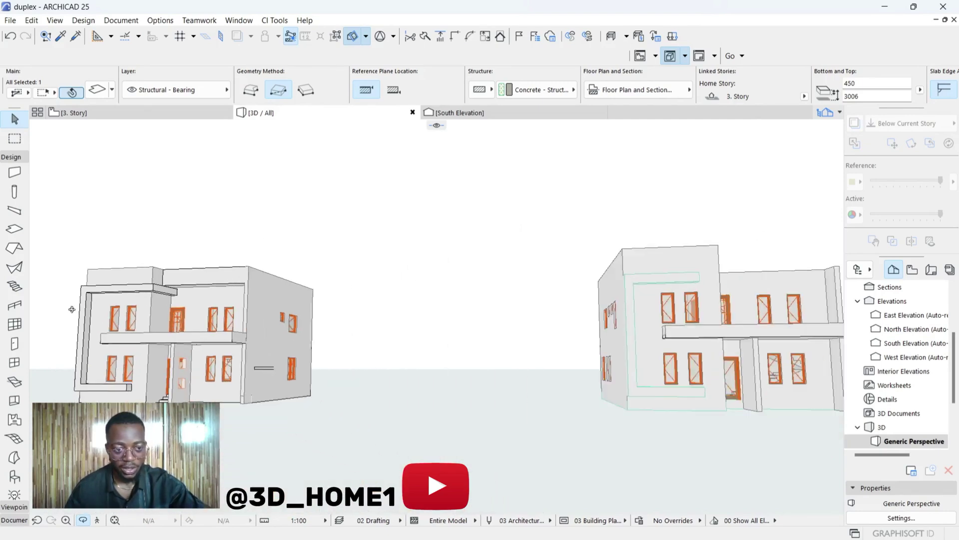
scroll(568, 292, up, 6)
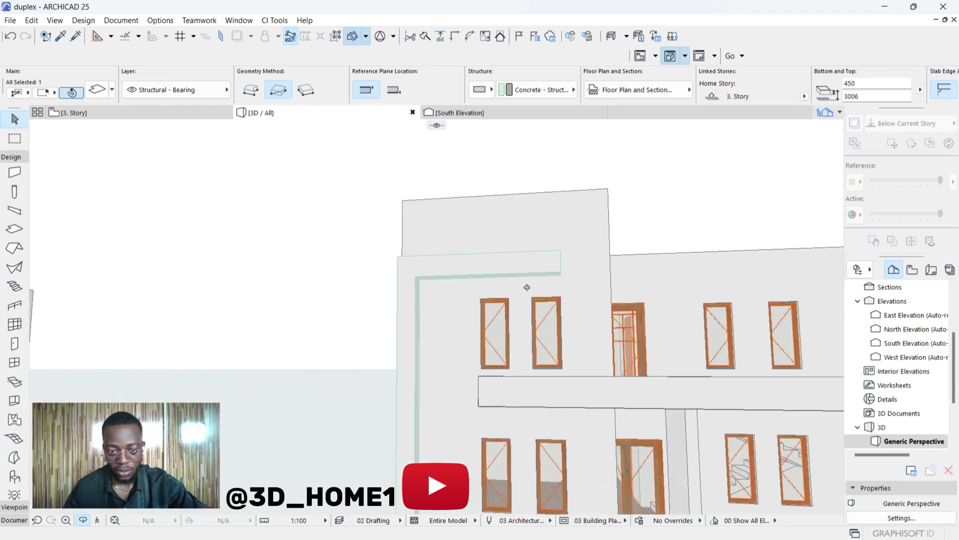
scroll(567, 292, down, 5)
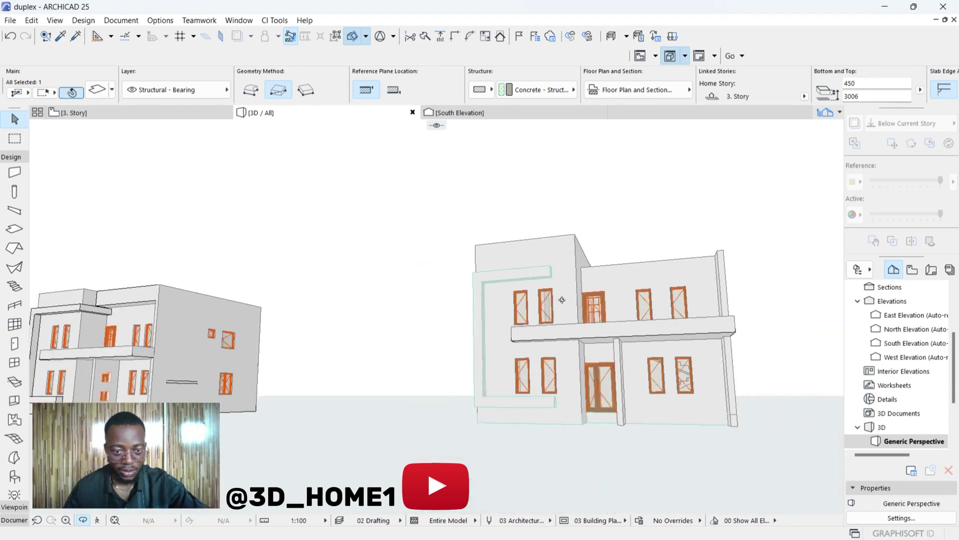
scroll(560, 277, up, 5)
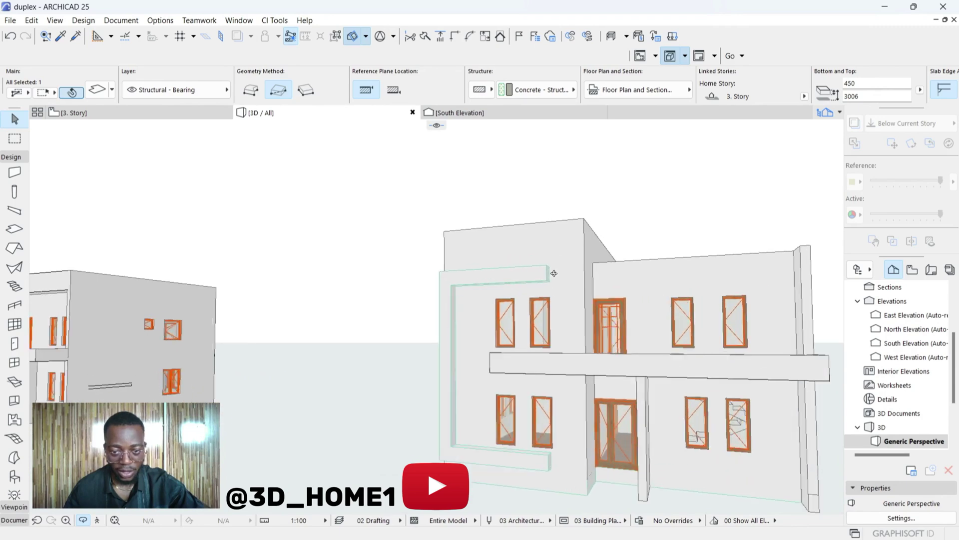
Raise the upper front slab by about 195 mm above the upper-floor windows.
scroll(533, 286, up, 1)
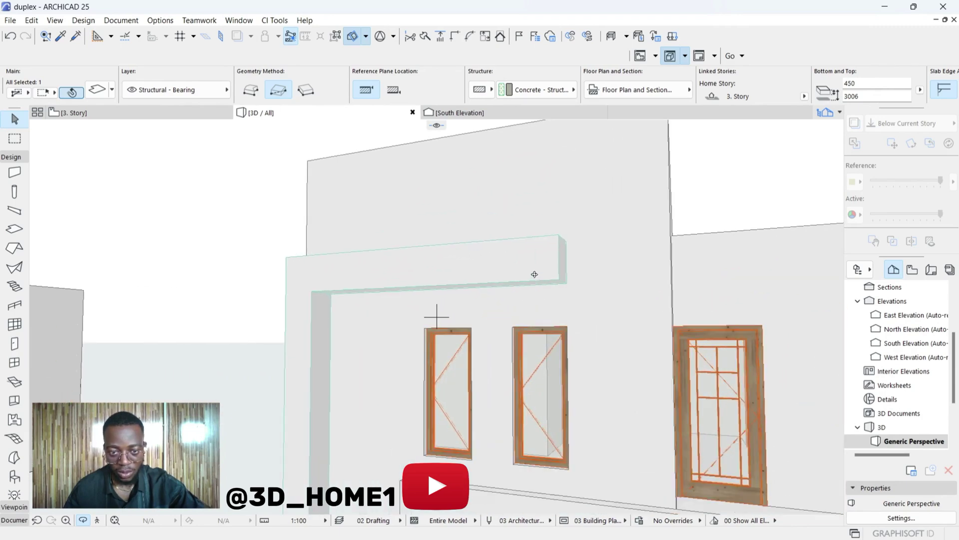
click(503, 281)
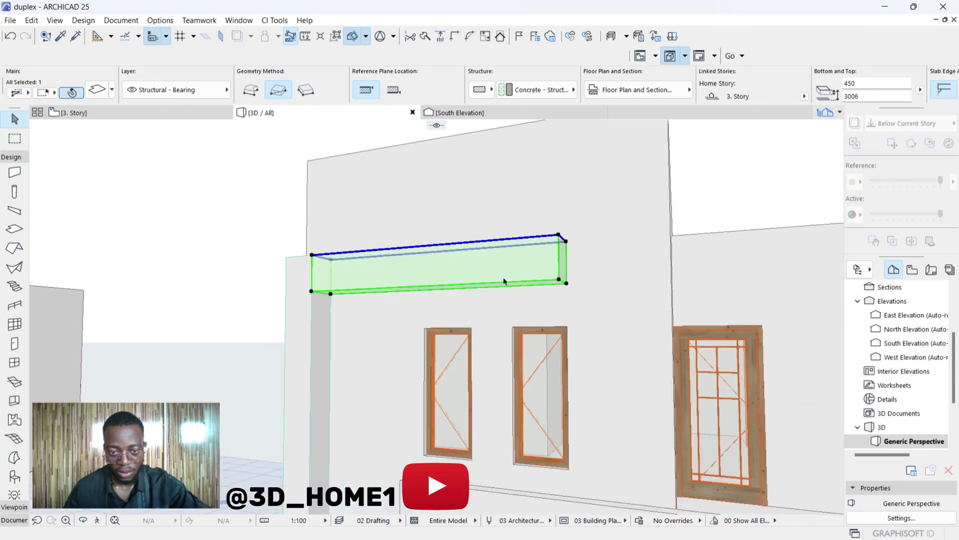
click(559, 235)
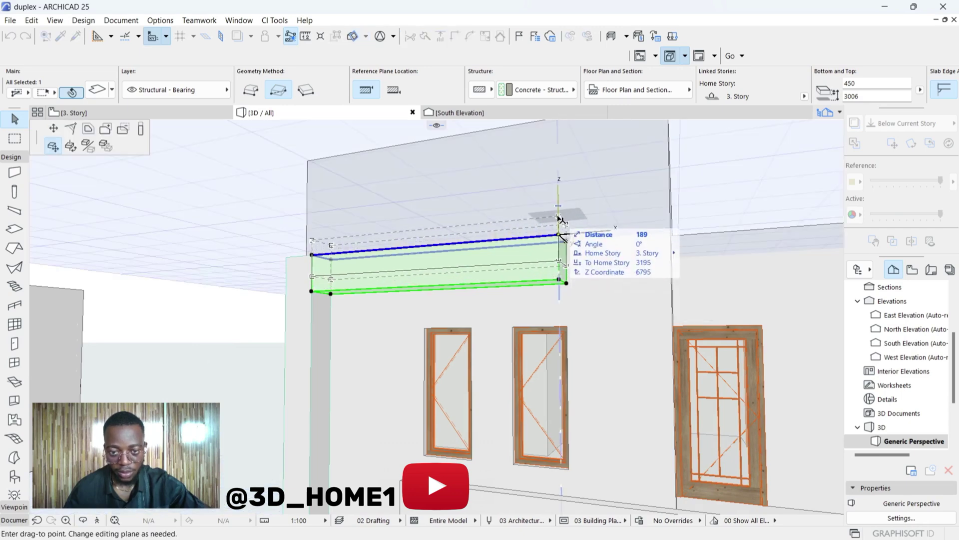
click(559, 217)
Stretch the corner post's thickness up to 6125 mm so its top meets the upper front slab's top edge.
shift+middle_drag(546, 346, 367, 300)
click(367, 287)
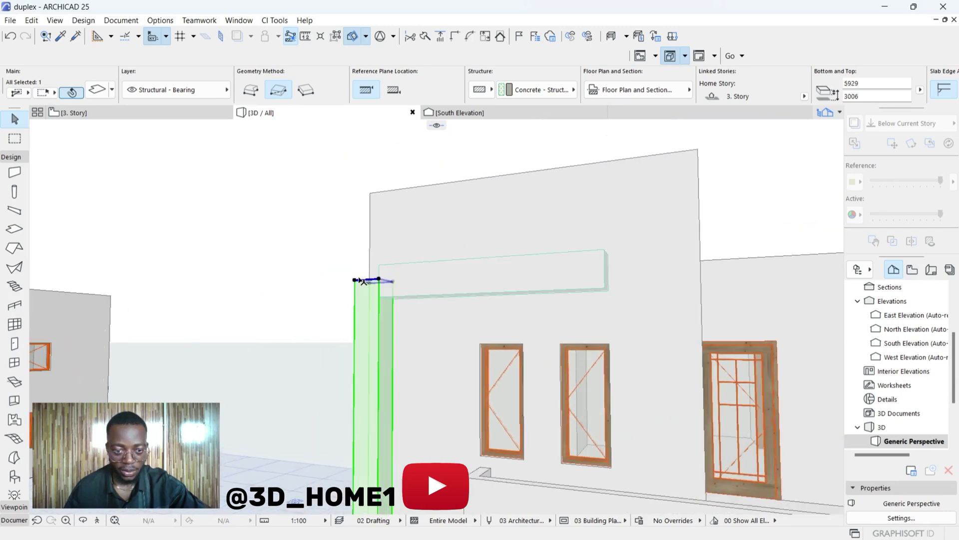
click(355, 281)
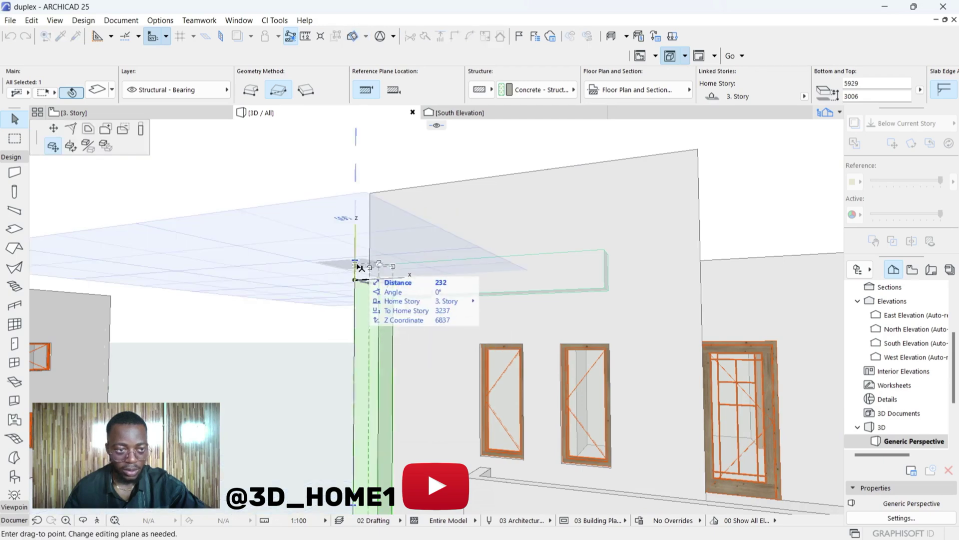
click(142, 130)
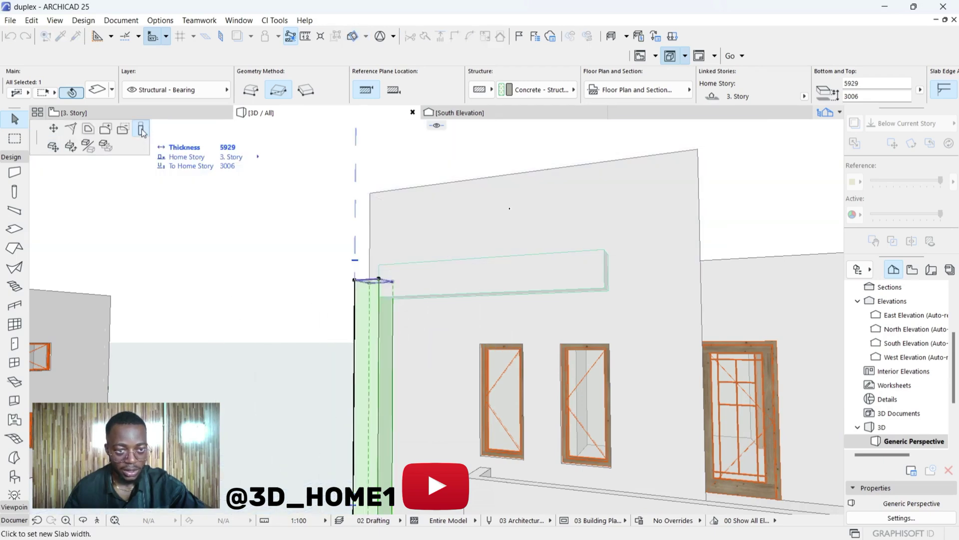
click(430, 257)
Extend the free end of the upper front slab to the projecting room's far front wall corner.
shift+middle_drag(428, 262, 557, 287)
shift+middle_drag(602, 317, 405, 322)
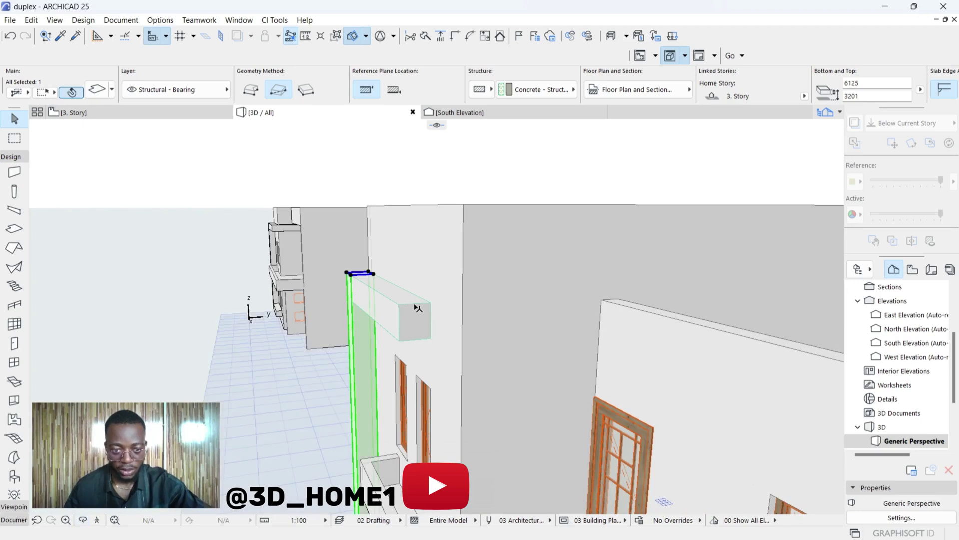
click(417, 308)
click(418, 306)
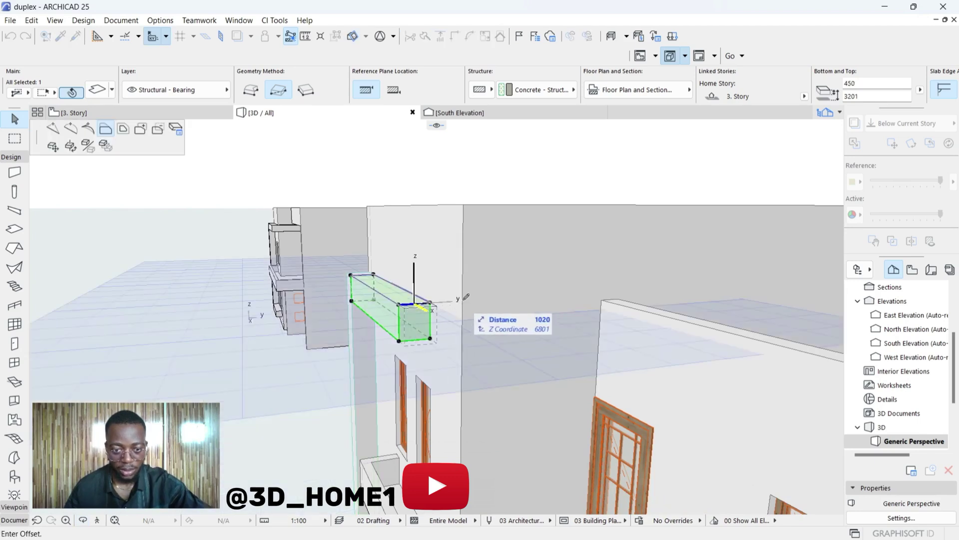
click(458, 320)
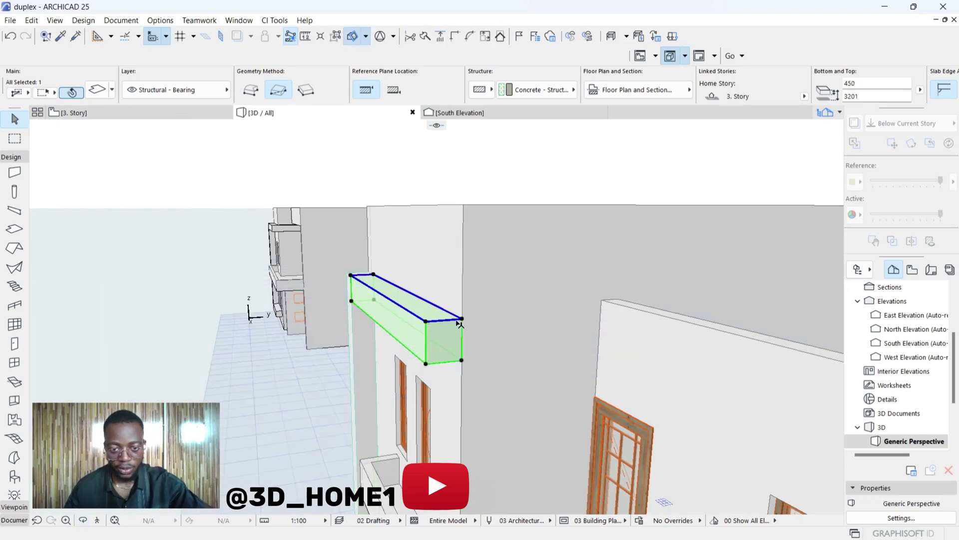
Draw a 400 mm wide side return slab from the upper front slab's end, running about 1725 mm along the projecting room's side wall.
shift+middle_drag(489, 328, 103, 215)
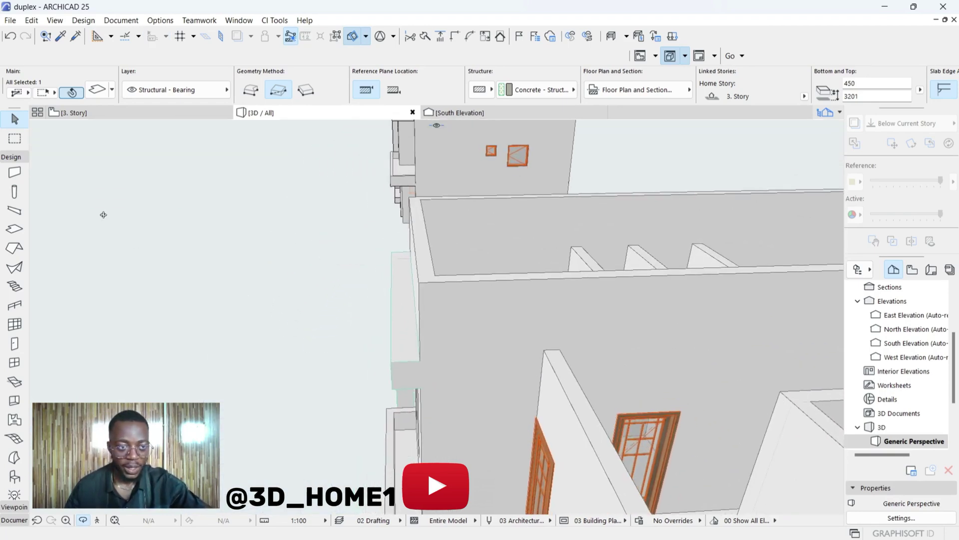
click(14, 229)
scroll(396, 428, up, 3)
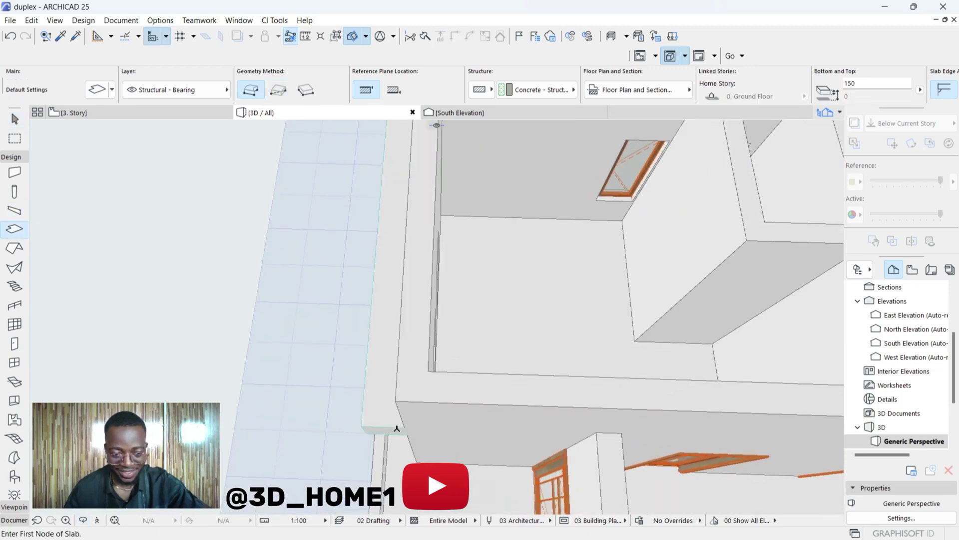
scroll(396, 429, up, 1)
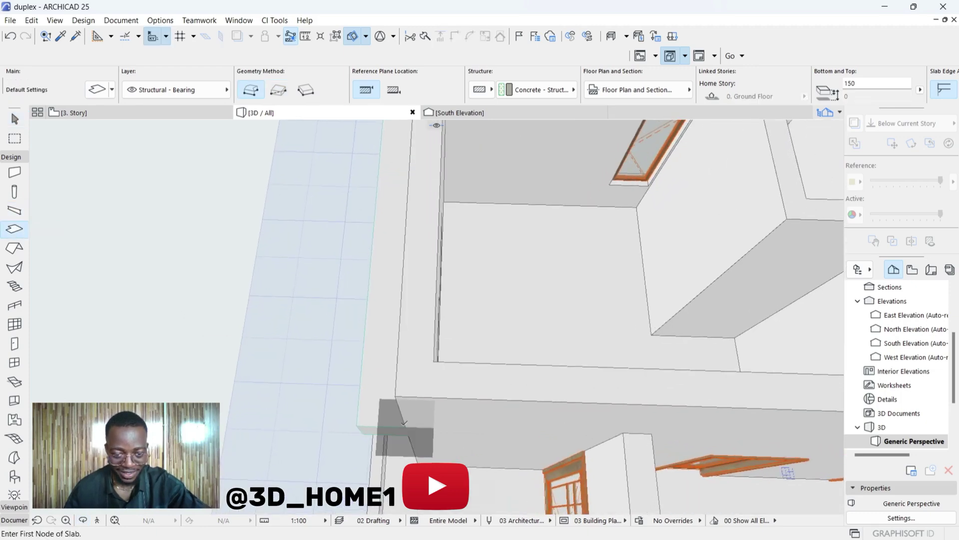
click(404, 424)
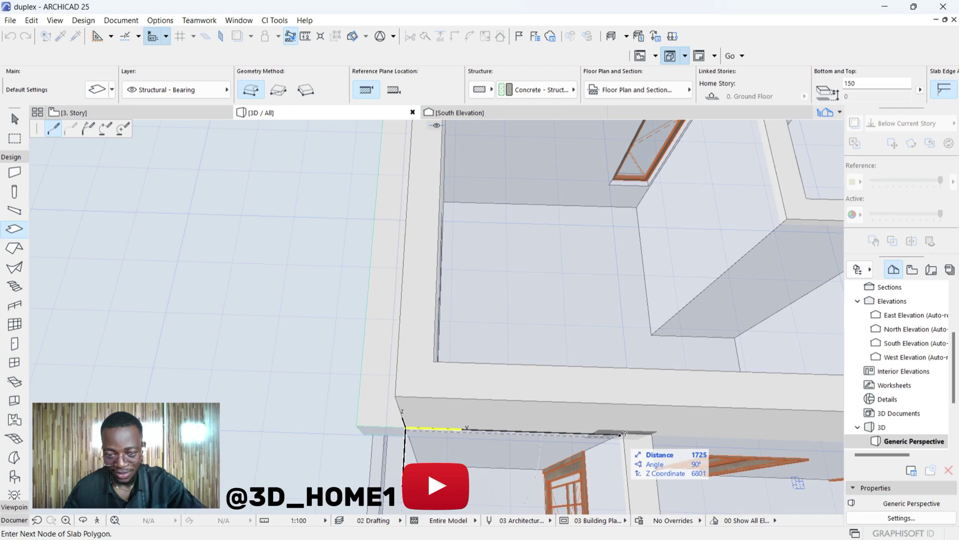
click(620, 434)
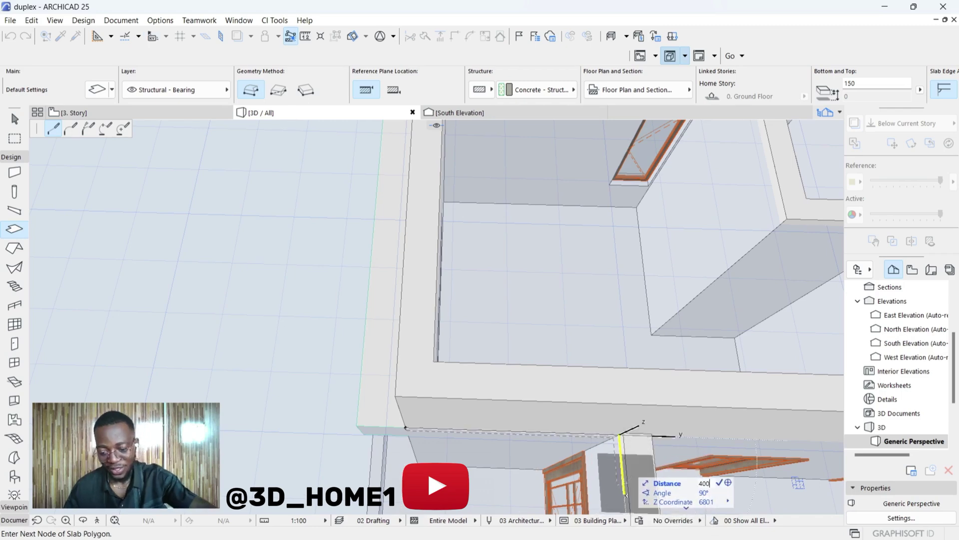
click(625, 485)
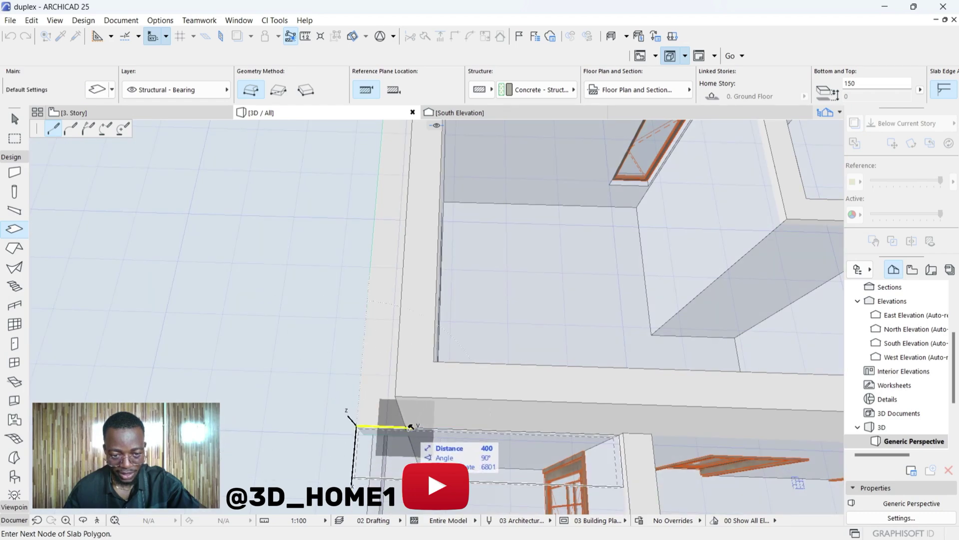
click(356, 425)
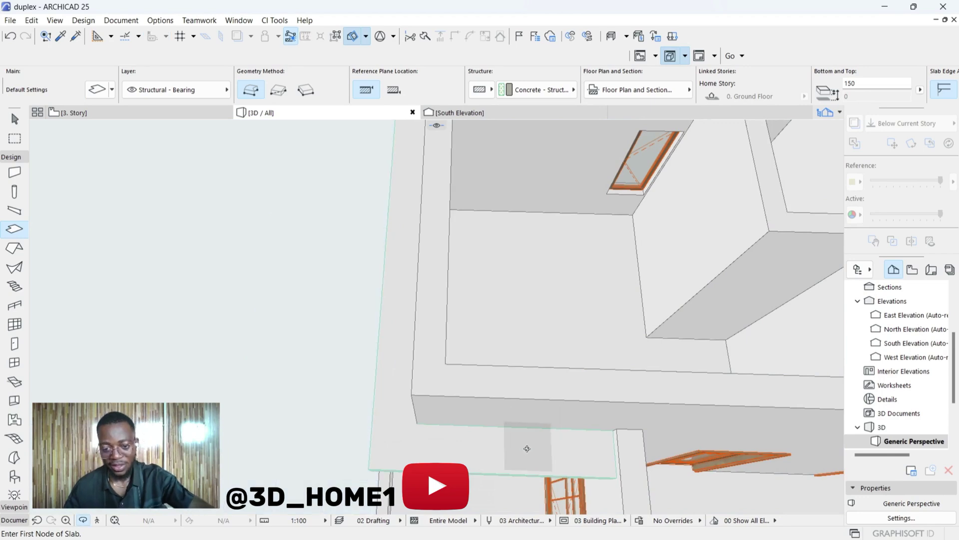
Set the side return slab's thickness to 450 mm.
shift+middle_drag(527, 448, 573, 328)
scroll(573, 329, down, 3)
scroll(526, 437, up, 3)
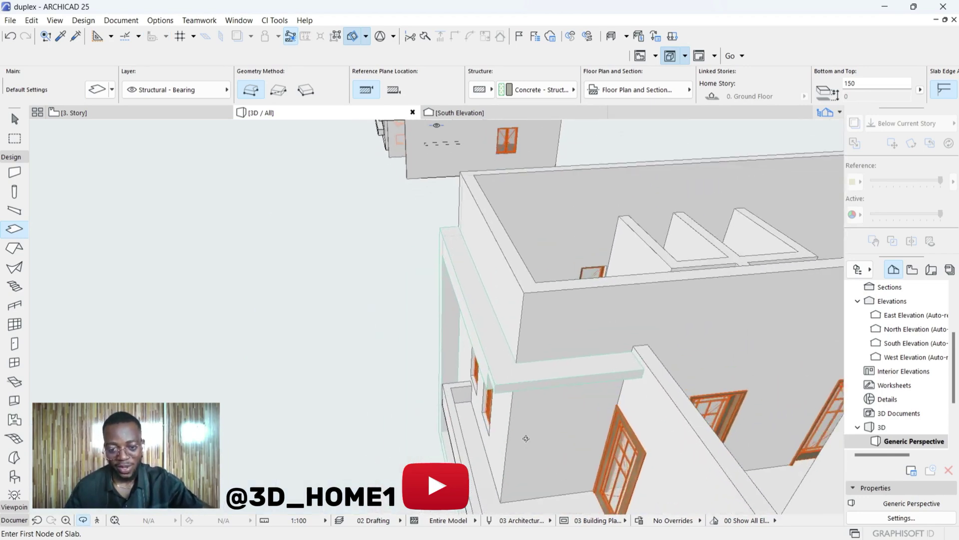
mouse_move(549, 364)
shift+middle_down()
mouse_move(587, 328)
mouse_move(548, 377)
shift+middle_up()
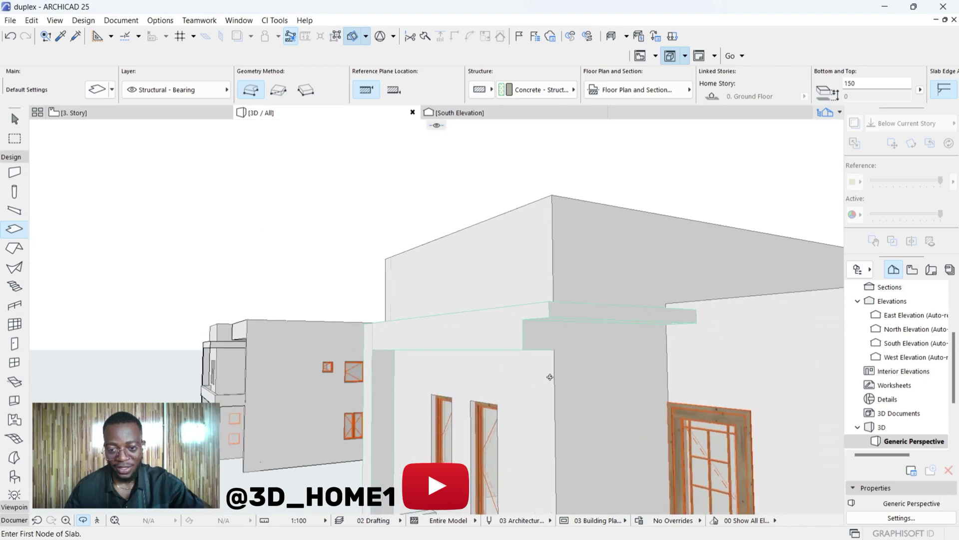
key(Escape)
click(557, 316)
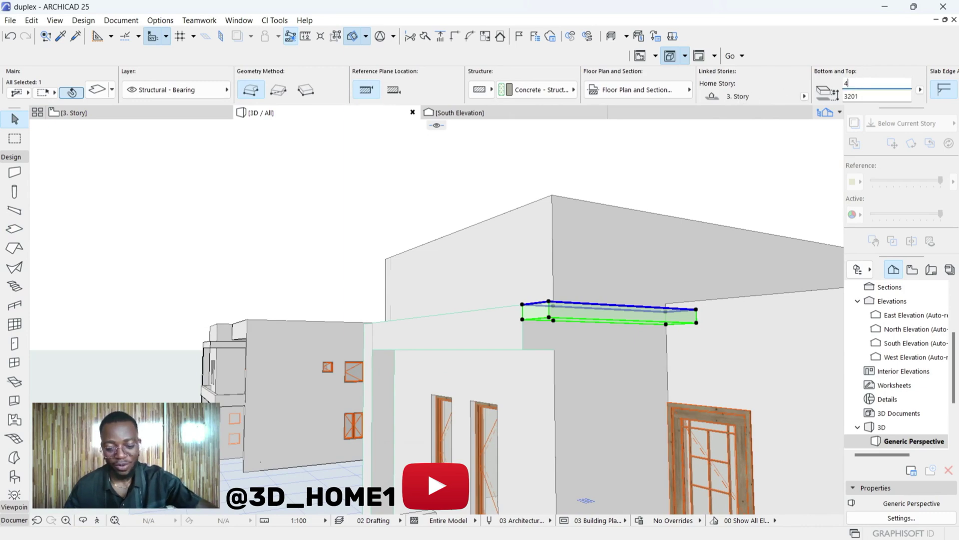
text(4)
key(Return)
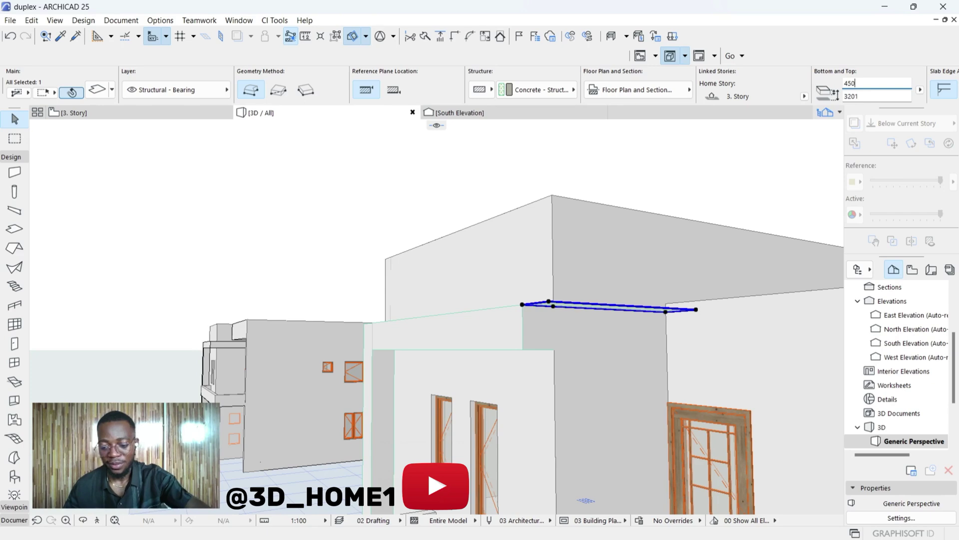
key(Return)
click(478, 197)
Compare the copied duplex's front frame and side return with the reference building's frame.
scroll(544, 254, down, 3)
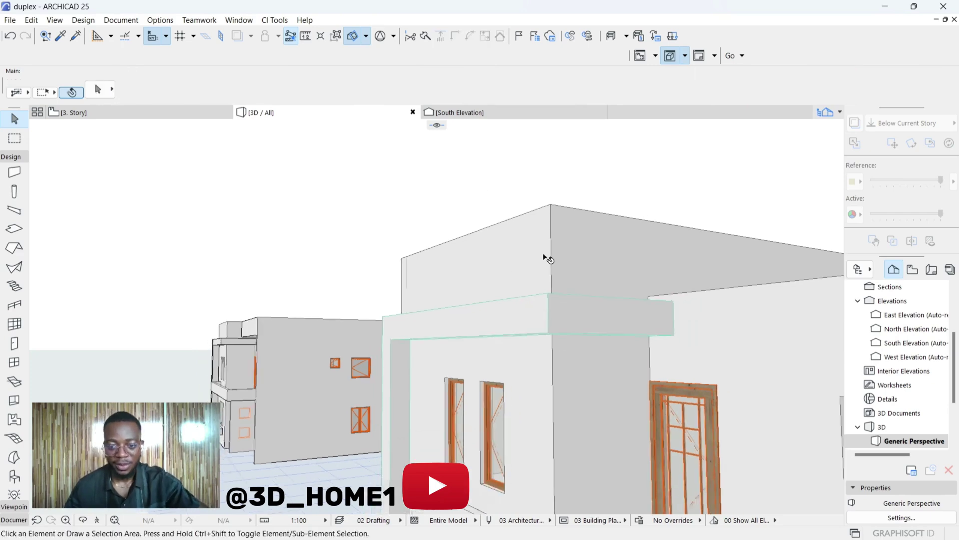
shift+middle_drag(502, 270, 529, 193)
scroll(528, 193, down, 3)
shift+middle_drag(456, 260, 579, 265)
scroll(579, 265, down, 1)
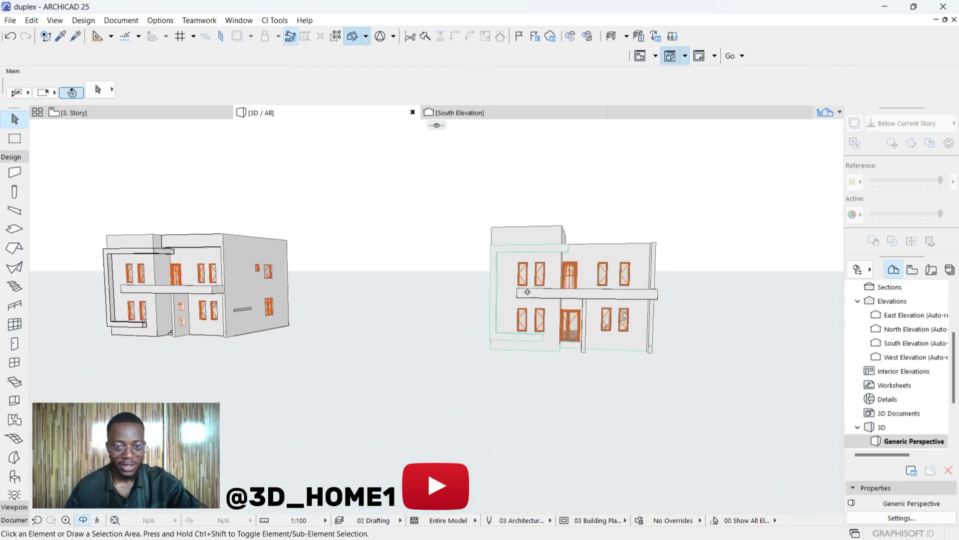
shift+middle_drag(530, 293, 439, 272)
scroll(210, 298, up, 2)
scroll(234, 282, up, 3)
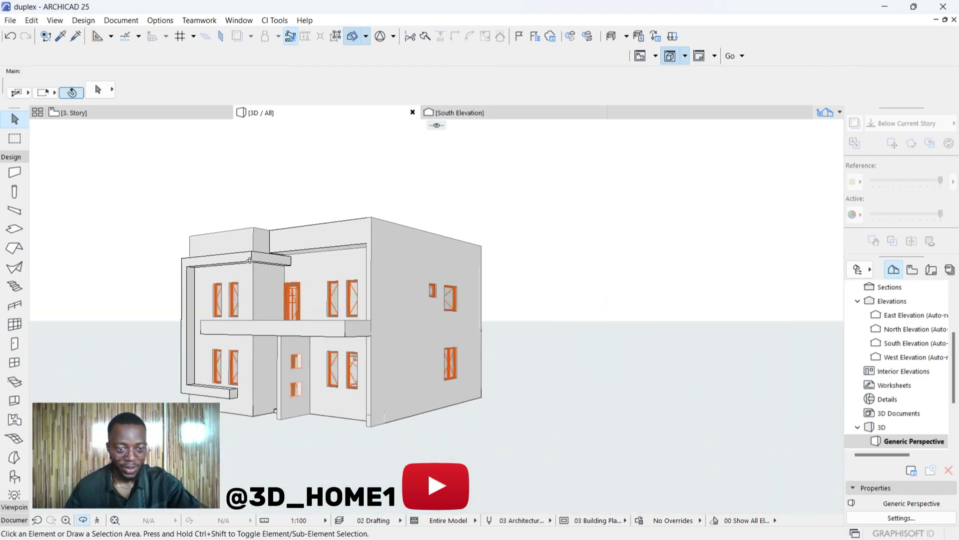
shift+middle_drag(250, 262, 240, 243)
scroll(167, 260, down, 2)
scroll(177, 262, down, 3)
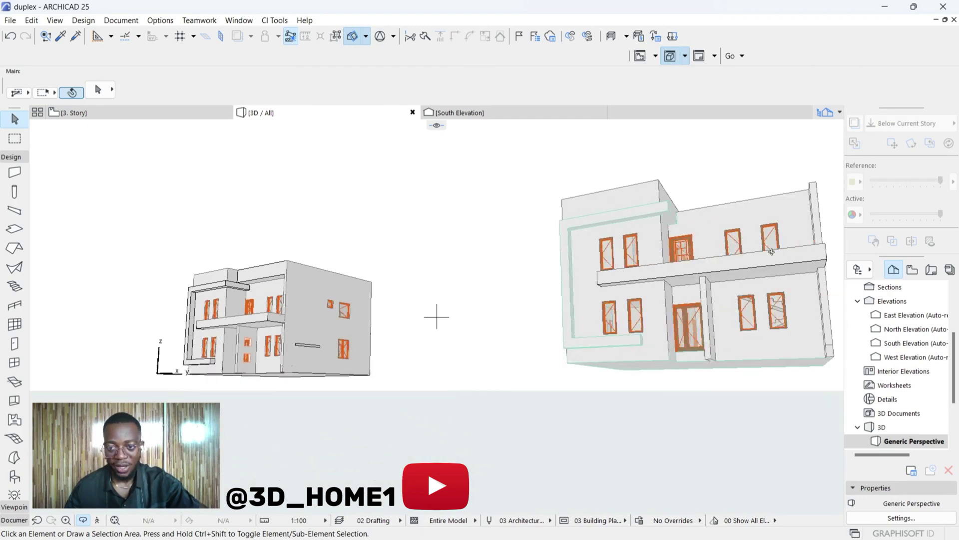
scroll(627, 214, up, 2)
shift+middle_drag(647, 242, 525, 277)
scroll(217, 291, up, 3)
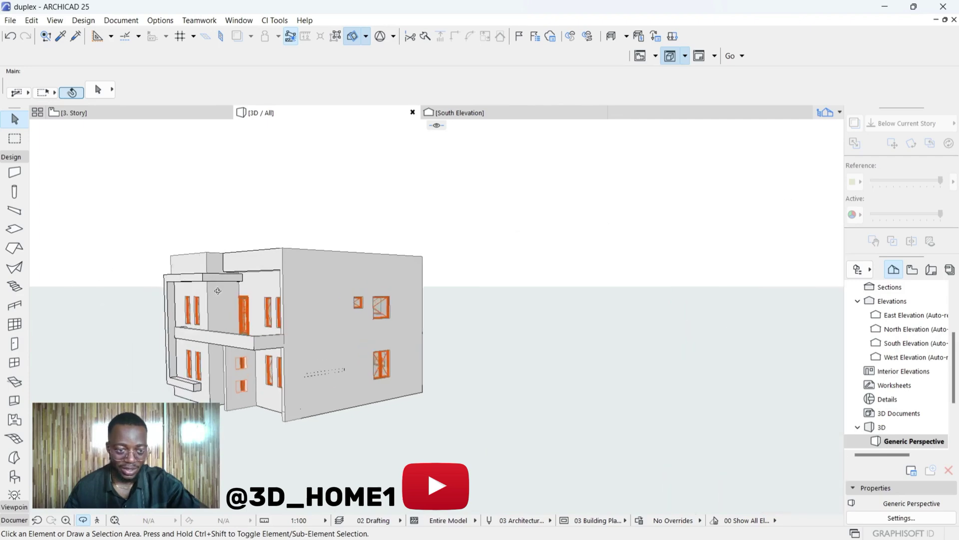
scroll(216, 290, up, 8)
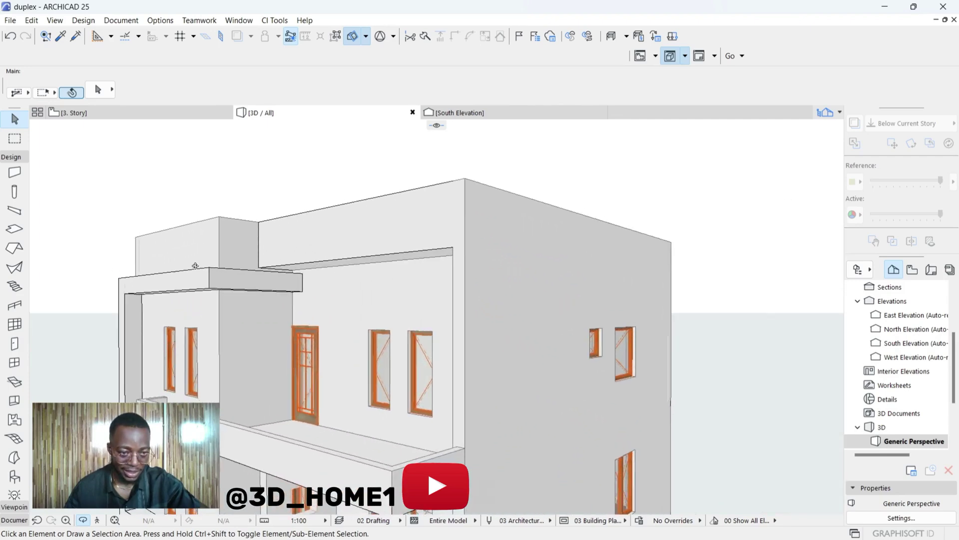
scroll(189, 271, down, 10)
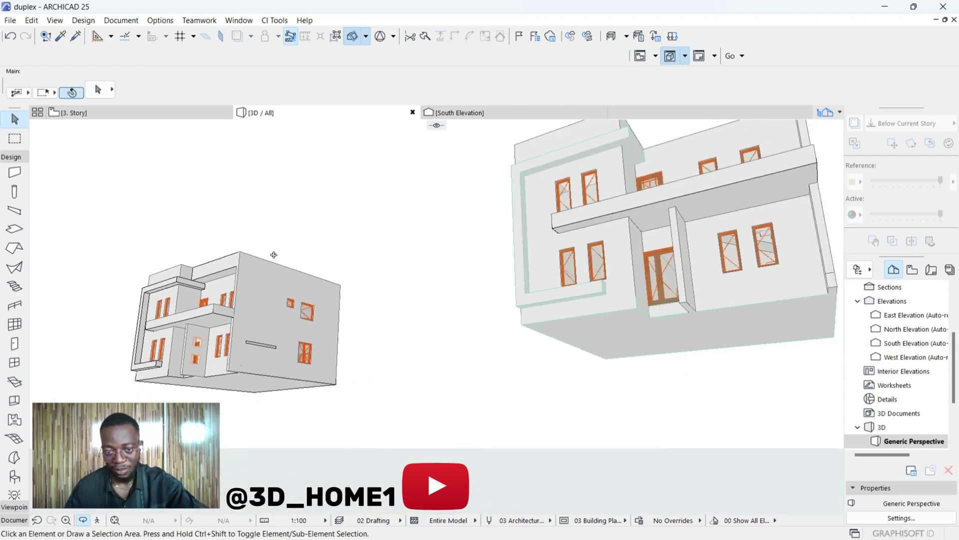
shift+middle_drag(206, 263, 505, 274)
Set the uncut line pen of the four front frame slabs to black pen 141.
scroll(505, 274, up, 8)
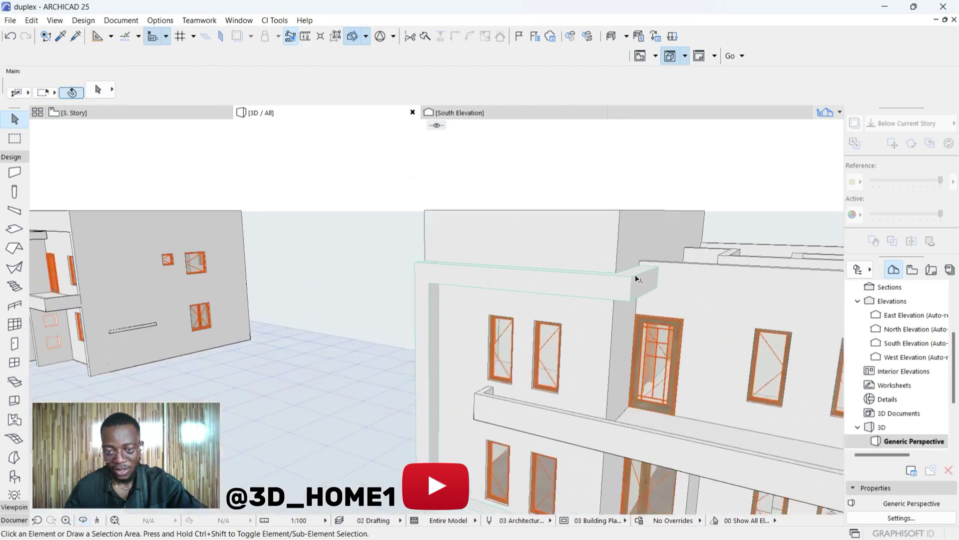
scroll(642, 277, up, 2)
click(625, 289)
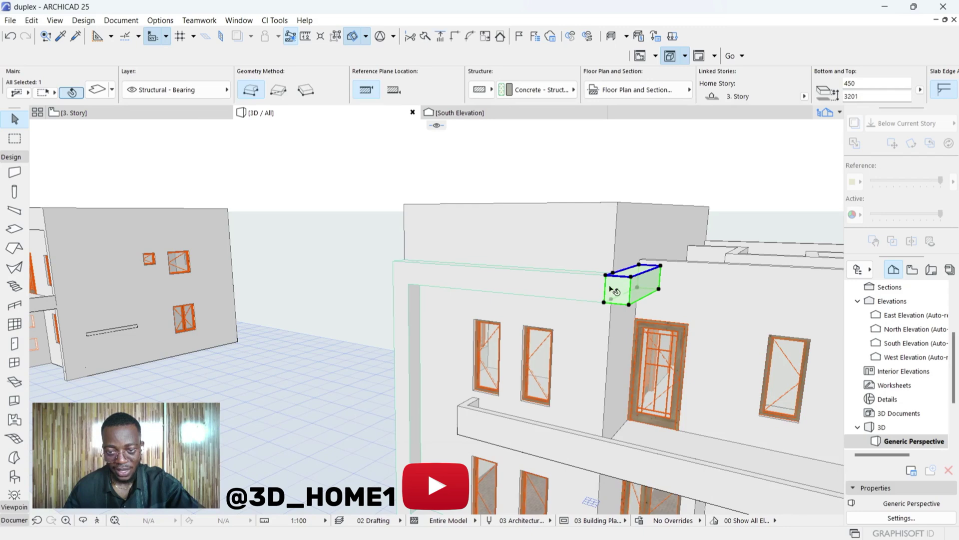
shift+click(569, 289)
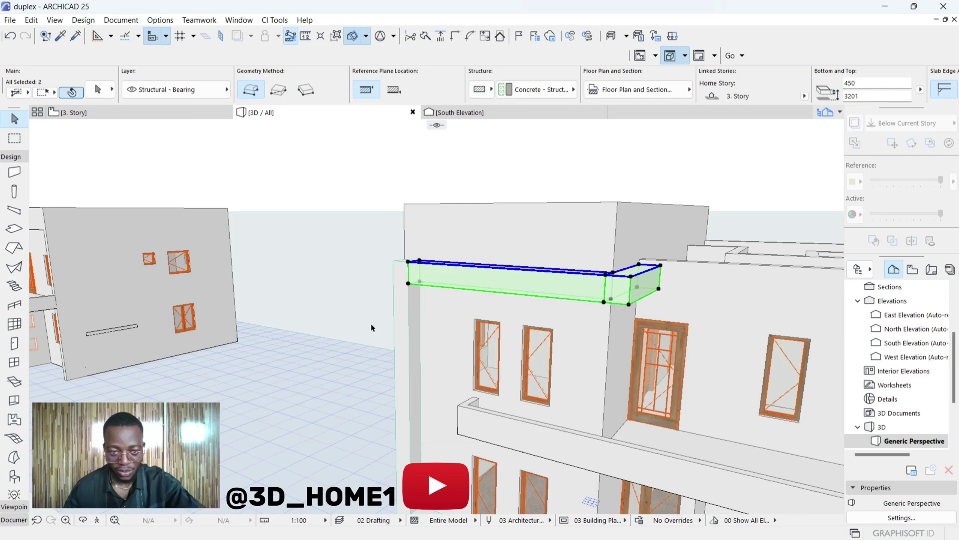
shift+click(411, 302)
shift+middle_drag(411, 303, 453, 427)
shift+click(437, 454)
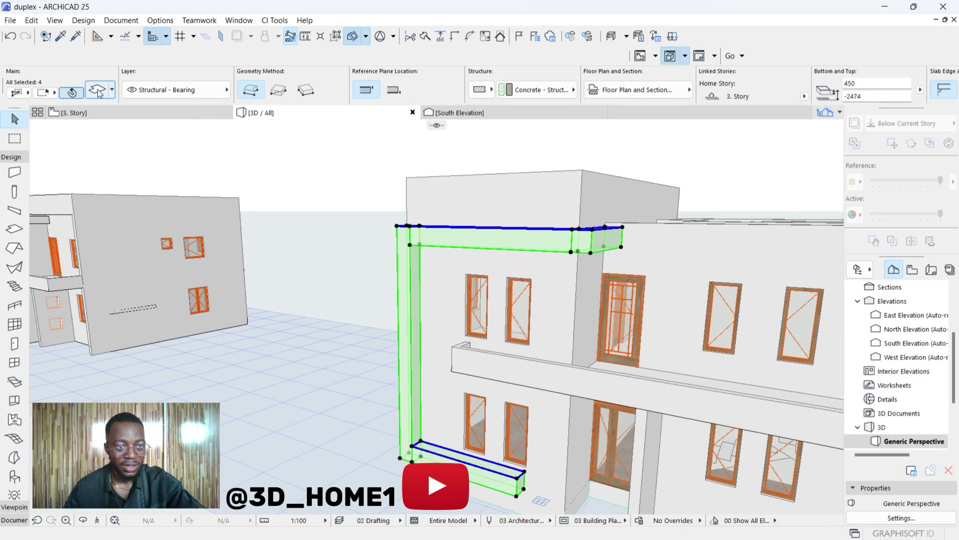
click(98, 91)
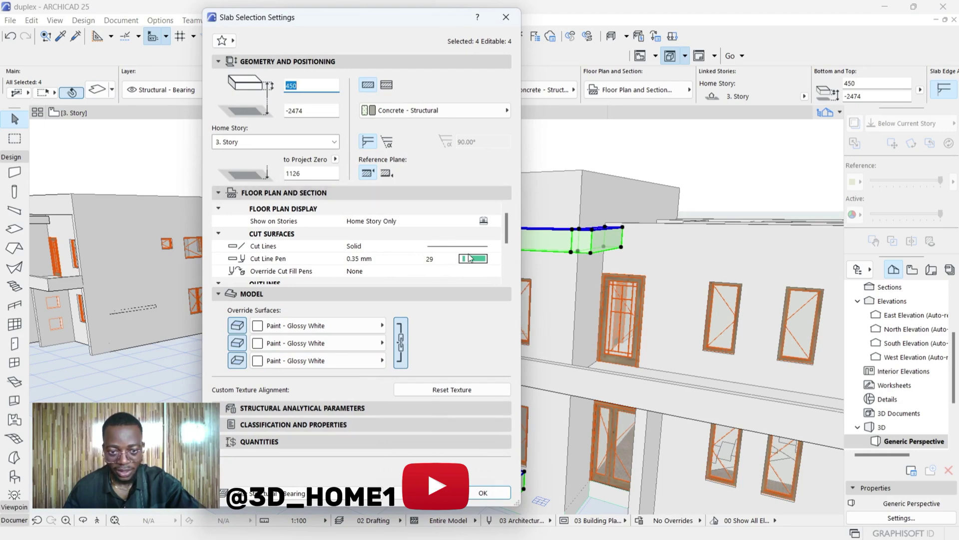
scroll(470, 258, down, 5)
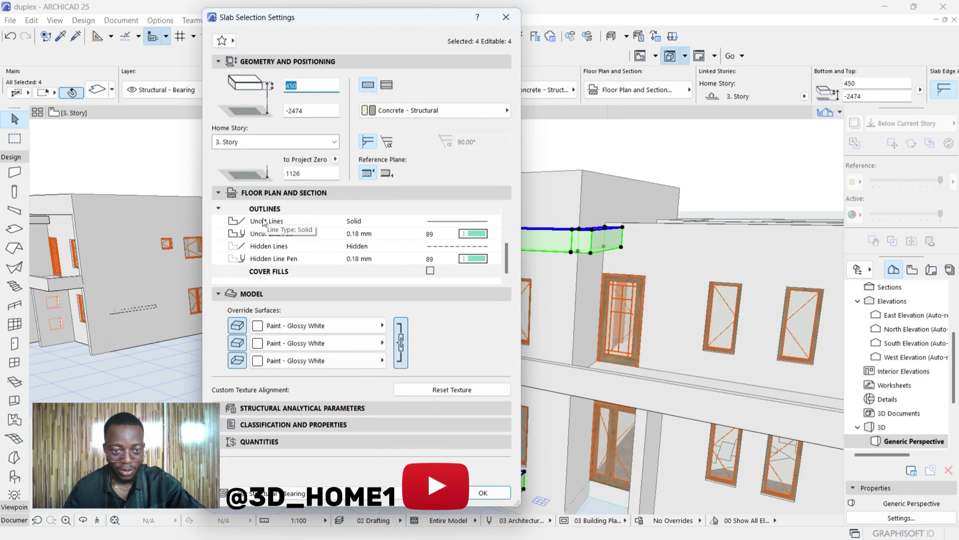
click(470, 233)
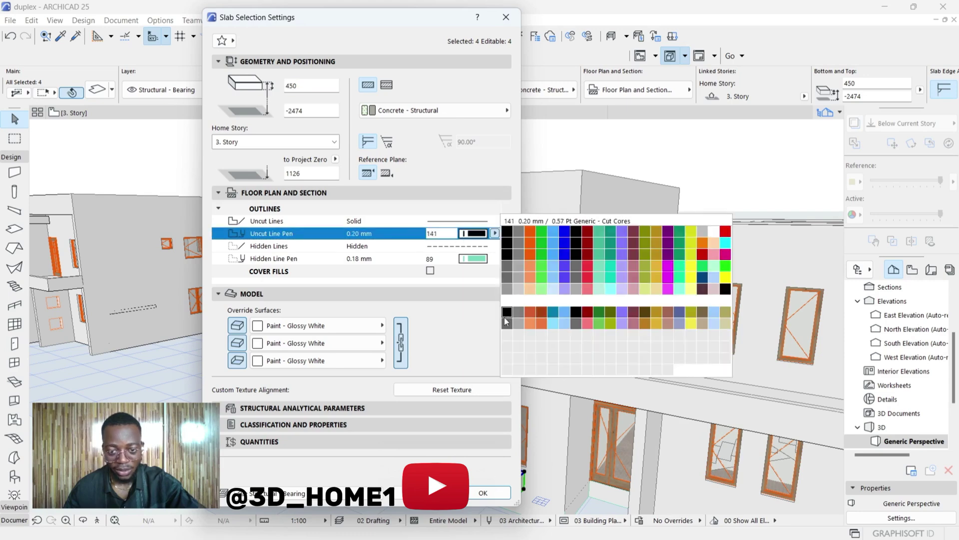
click(512, 317)
click(489, 494)
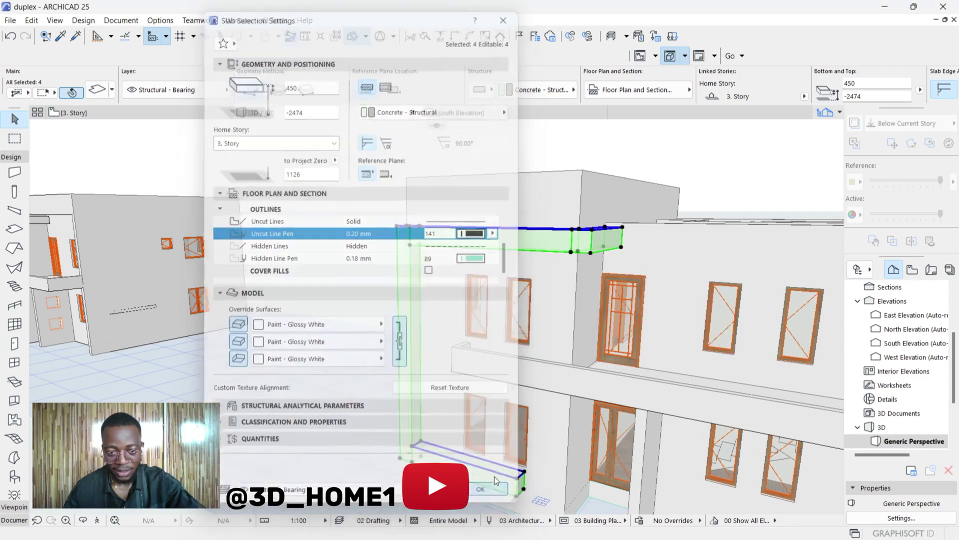
key(o)
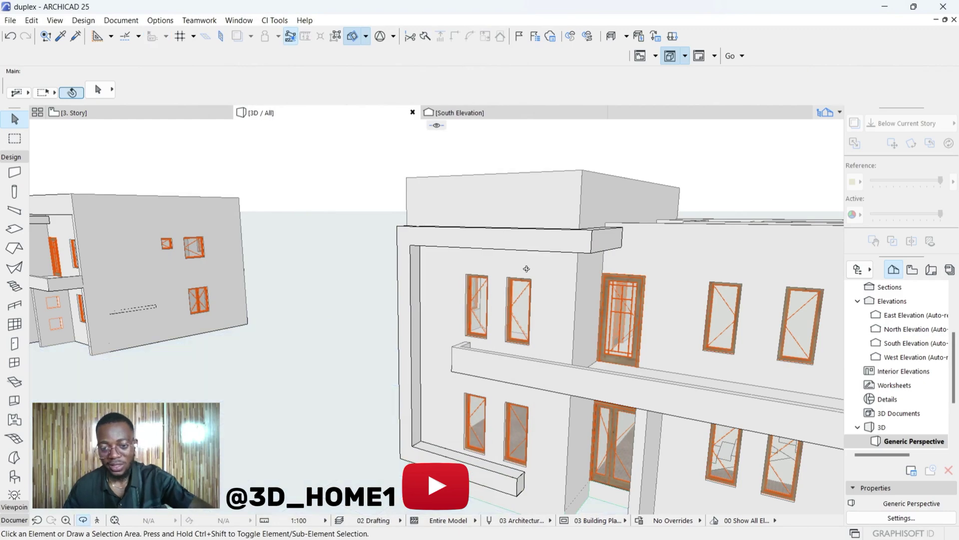
Examine the finished frame from several angles and compare the parapet and roof edge with the reference building.
drag(537, 323, 458, 208)
scroll(458, 210, down, 3)
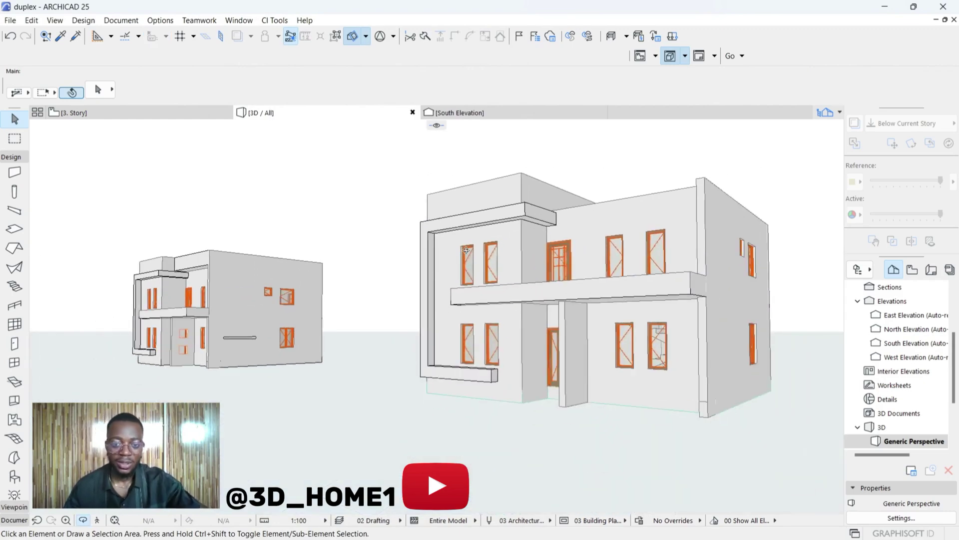
scroll(468, 324, up, 2)
drag(467, 329, 614, 319)
scroll(600, 304, down, 3)
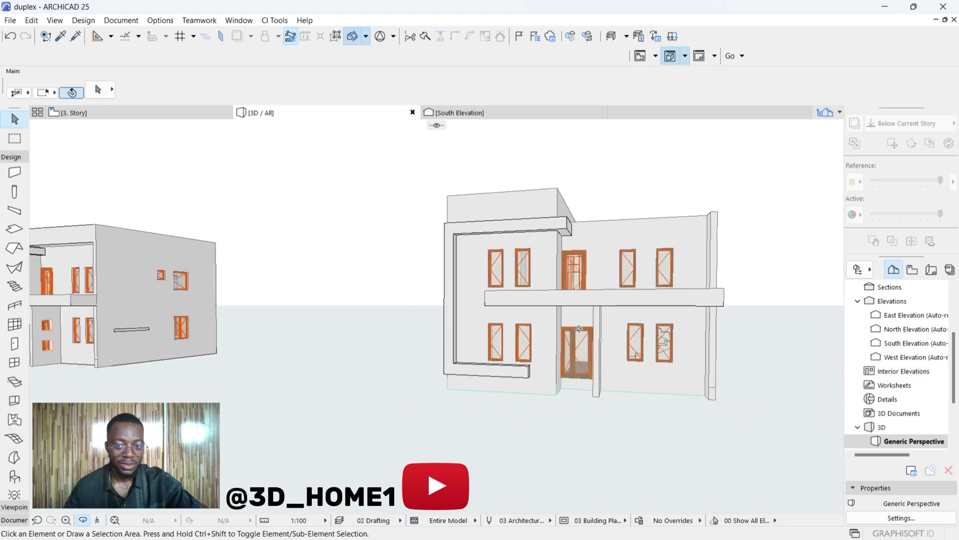
scroll(145, 267, up, 3)
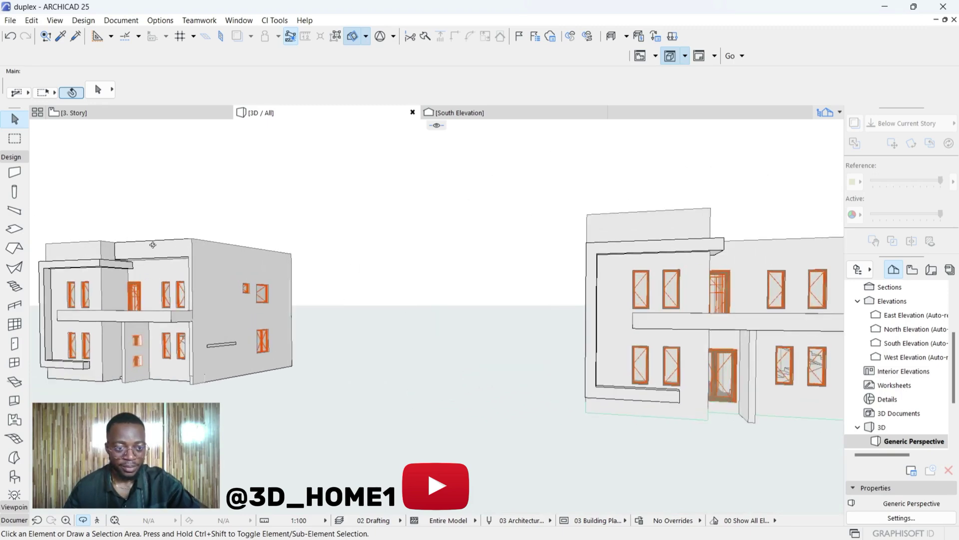
scroll(152, 245, down, 2)
scroll(134, 256, up, 4)
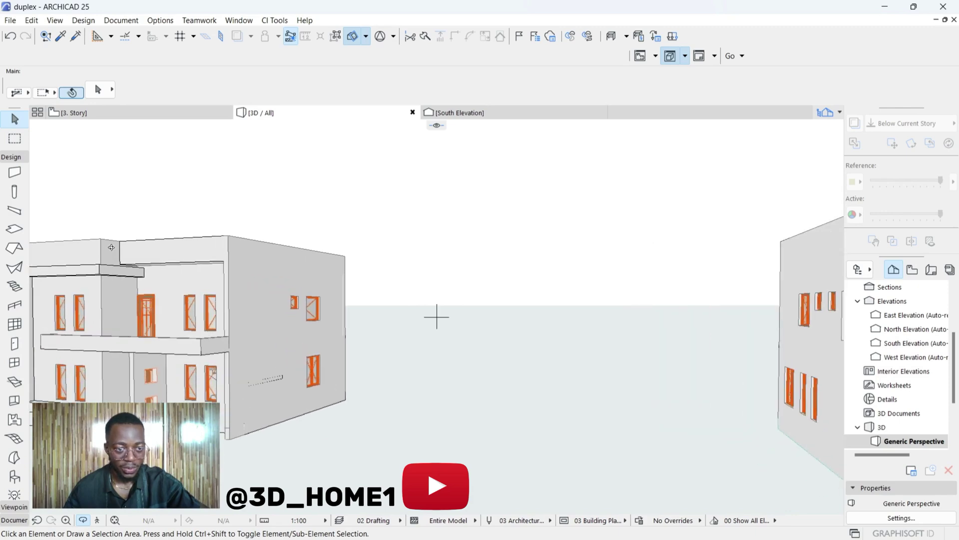
scroll(112, 247, down, 5)
scroll(642, 261, up, 4)
shift+middle_drag(642, 260, 416, 289)
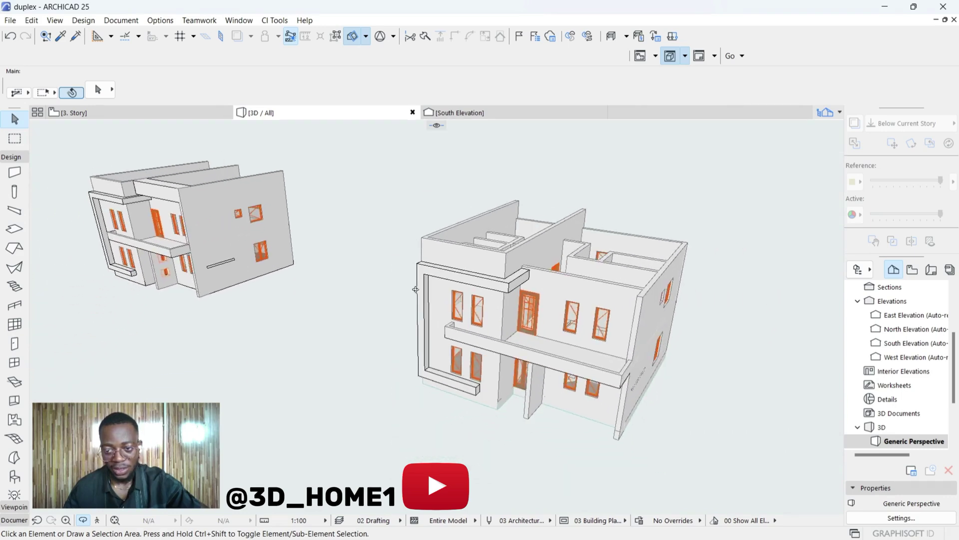
Draw a rectangular slab about 5425 by 846 mm above the copied duplex's upper-floor balcony, from the middle wall to the outer side wall.
shift+middle_drag(559, 289, 695, 329)
scroll(664, 212, up, 3)
scroll(177, 236, down, 1)
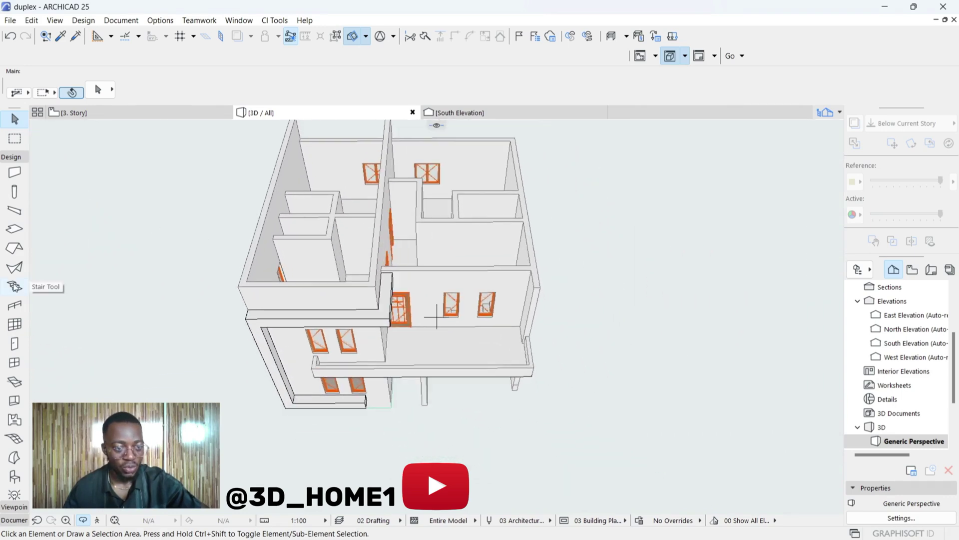
click(7, 230)
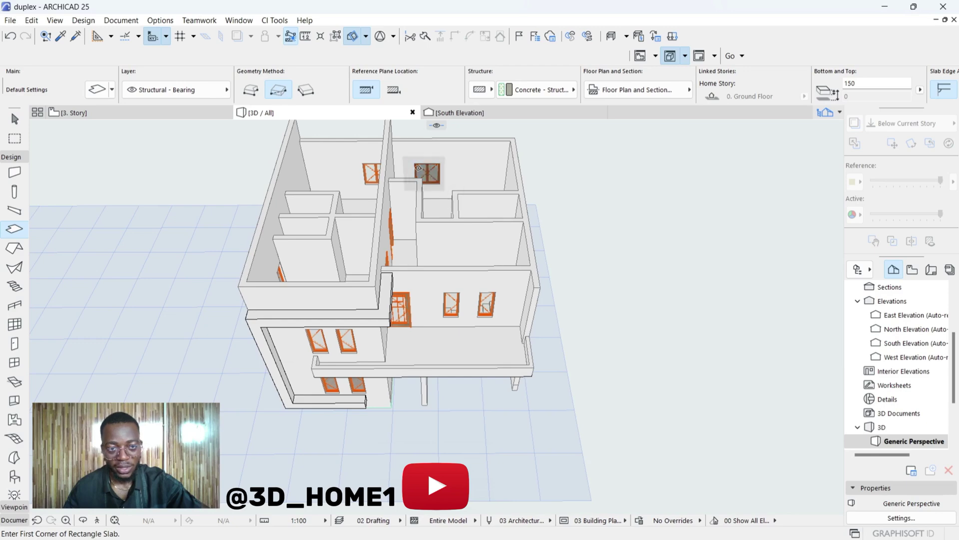
scroll(542, 286, up, 4)
scroll(542, 286, up, 2)
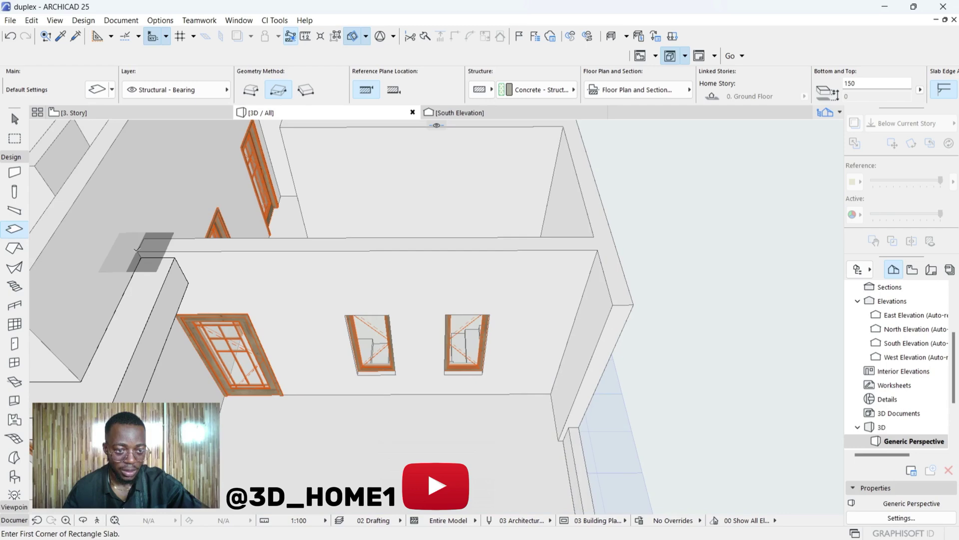
click(138, 251)
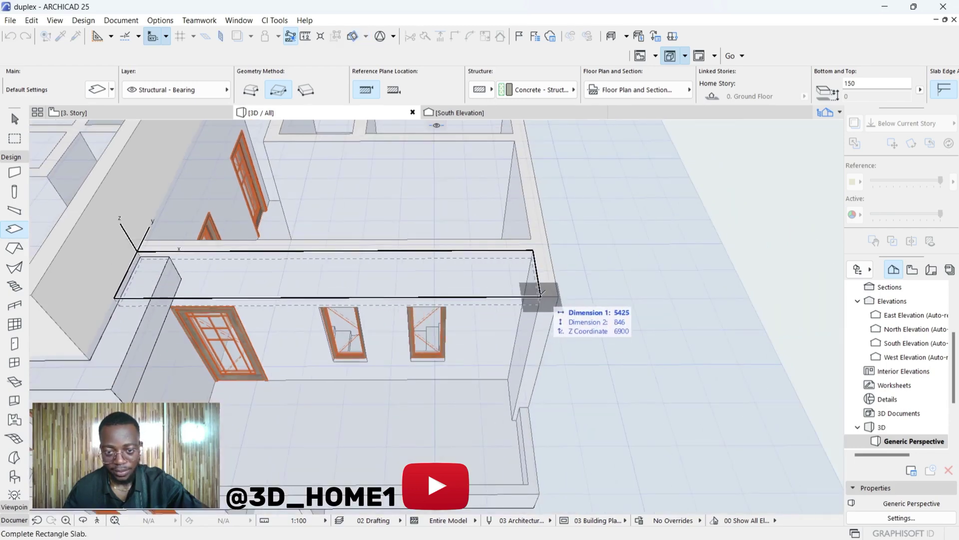
click(546, 298)
key(Escape)
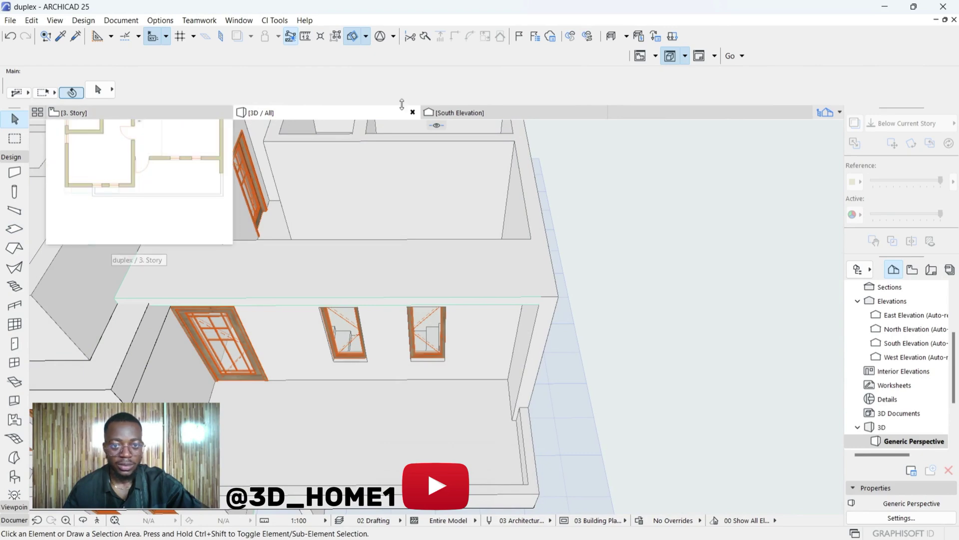
In the south elevation, raise the slab above the balcony by about 192 mm.
click(452, 112)
scroll(300, 250, down, 6)
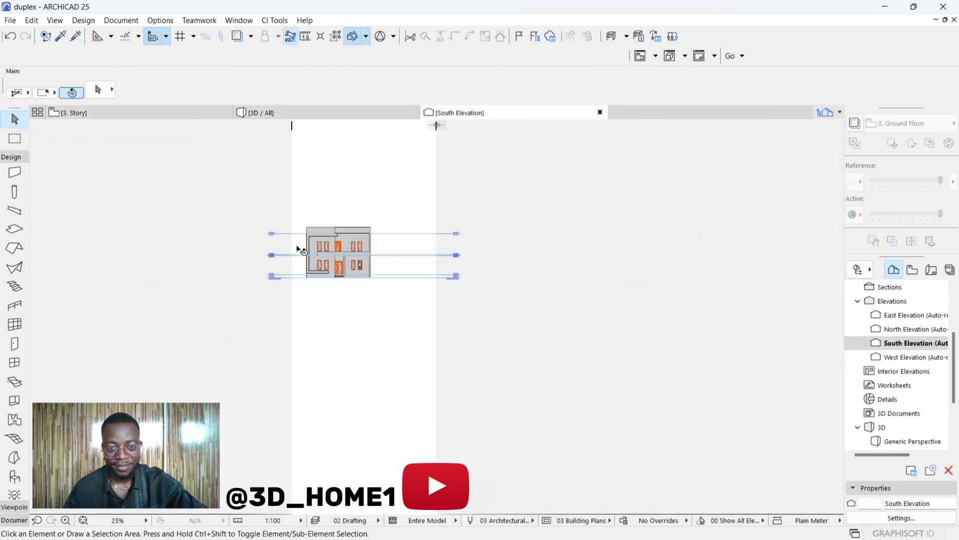
scroll(424, 223, up, 2)
drag(441, 218, 681, 217)
scroll(669, 230, up, 2)
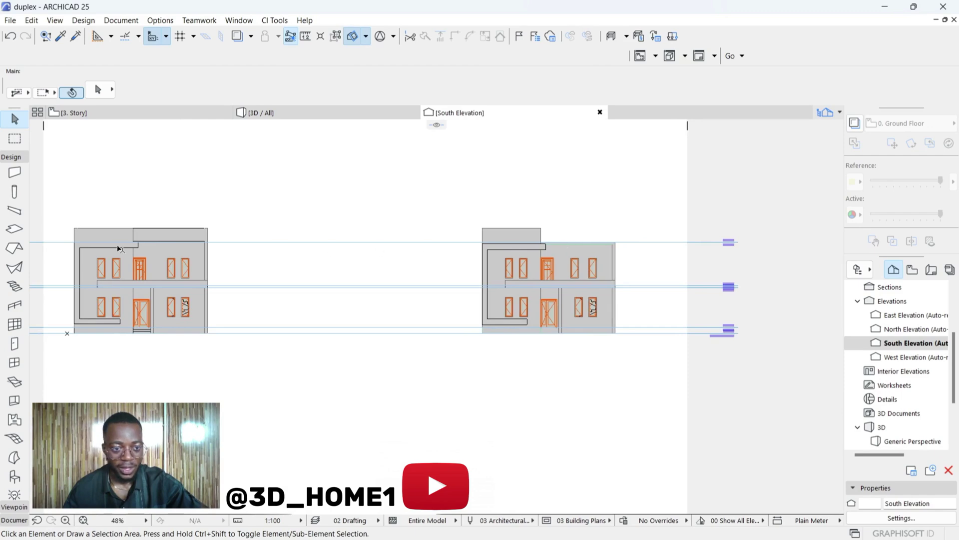
scroll(120, 248, up, 2)
scroll(178, 241, up, 7)
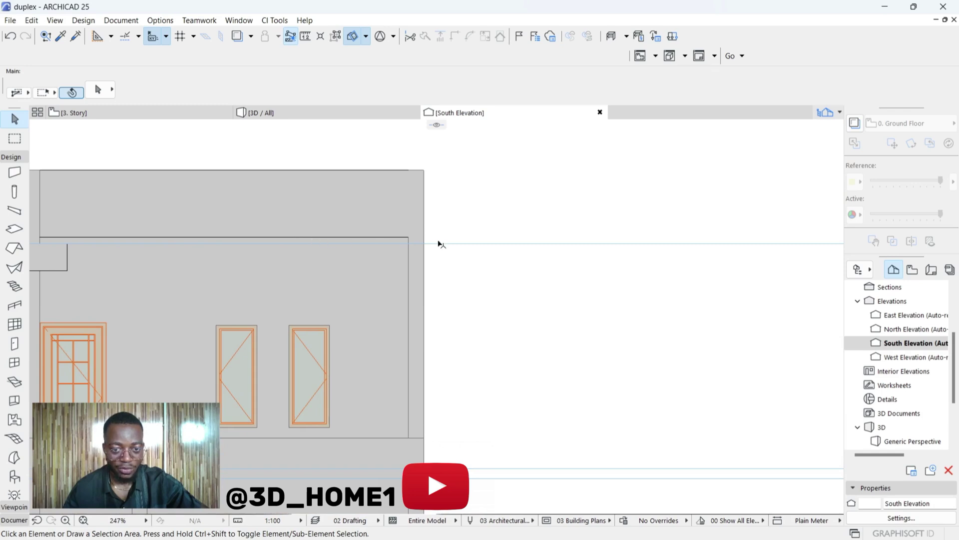
scroll(439, 244, down, 10)
scroll(579, 257, up, 8)
click(544, 273)
scroll(552, 274, up, 3)
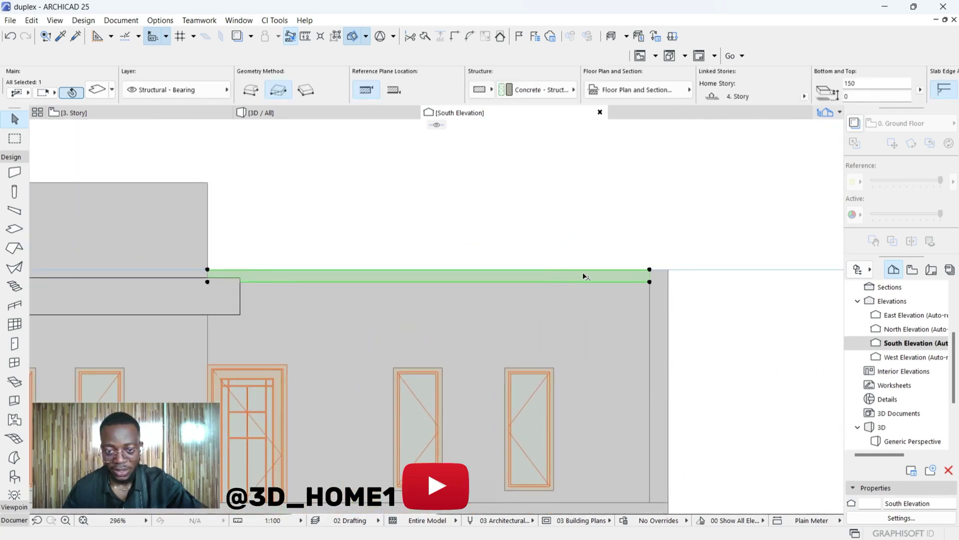
click(650, 270)
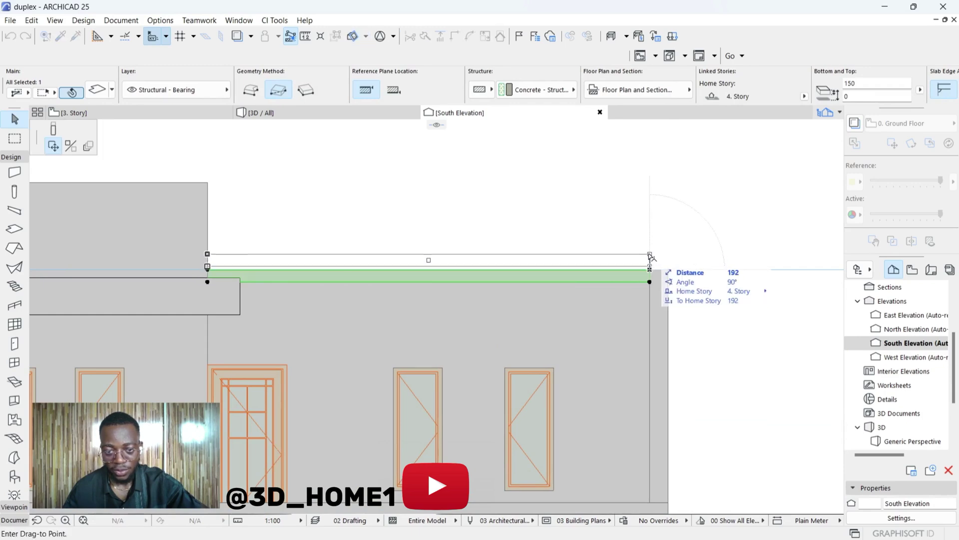
click(649, 255)
click(572, 249)
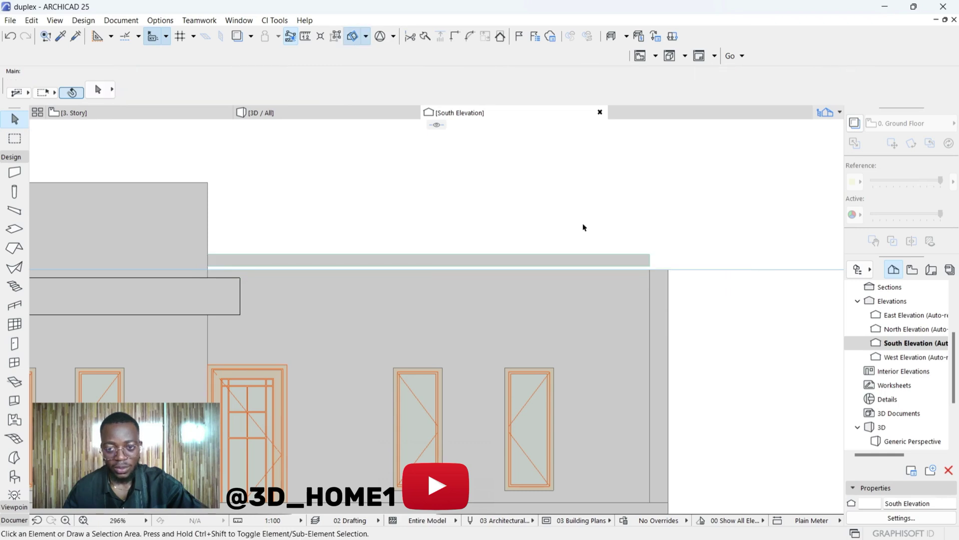
Compare the raised balcony slab with the reference building's roof edge in the south elevation and in 3D.
scroll(543, 259, down, 3)
scroll(544, 260, down, 3)
scroll(315, 235, down, 3)
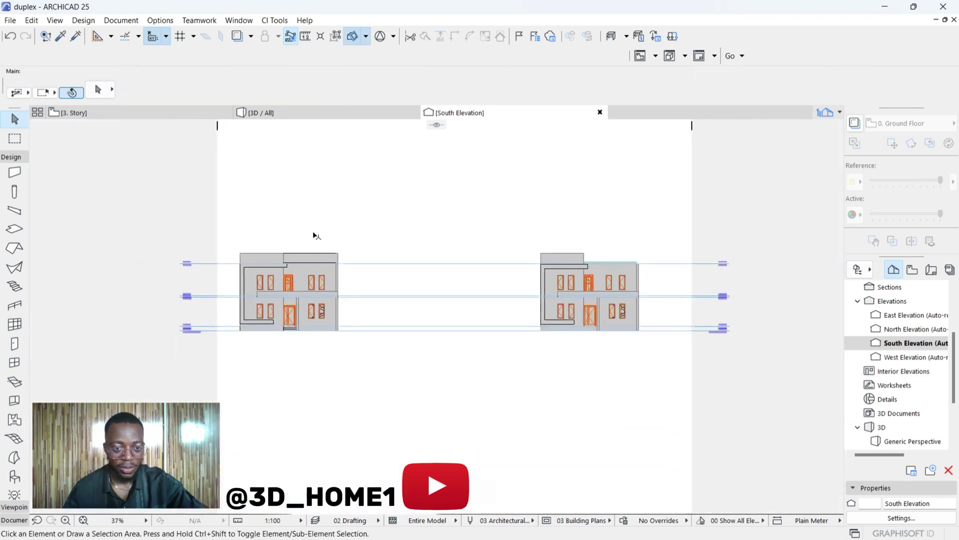
scroll(298, 262, up, 6)
scroll(161, 285, down, 4)
scroll(406, 325, up, 3)
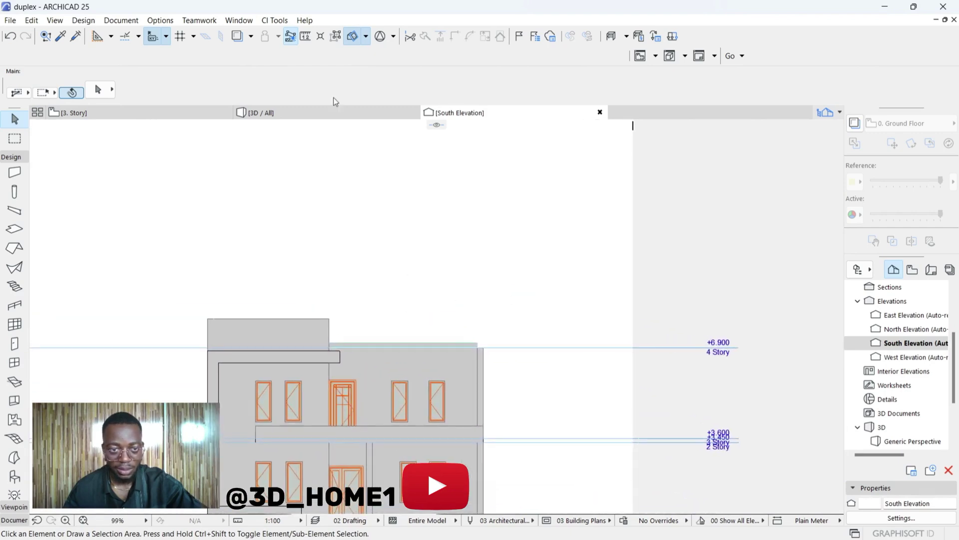
click(172, 116)
click(345, 115)
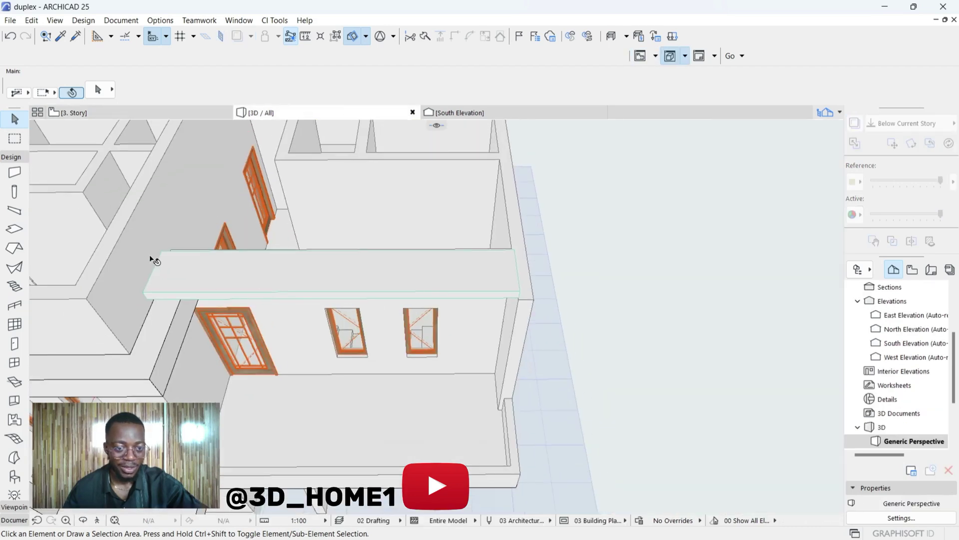
scroll(185, 276, up, 1)
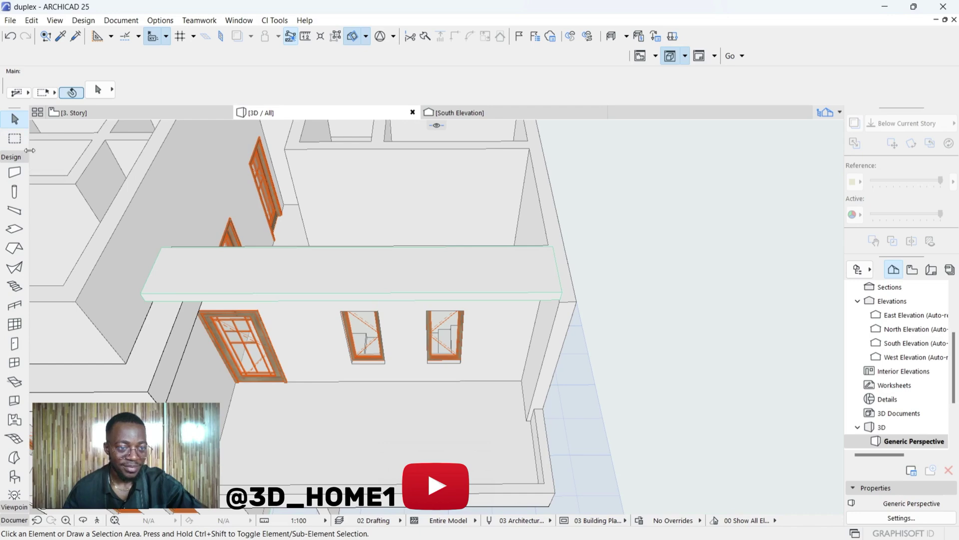
scroll(611, 371, down, 8)
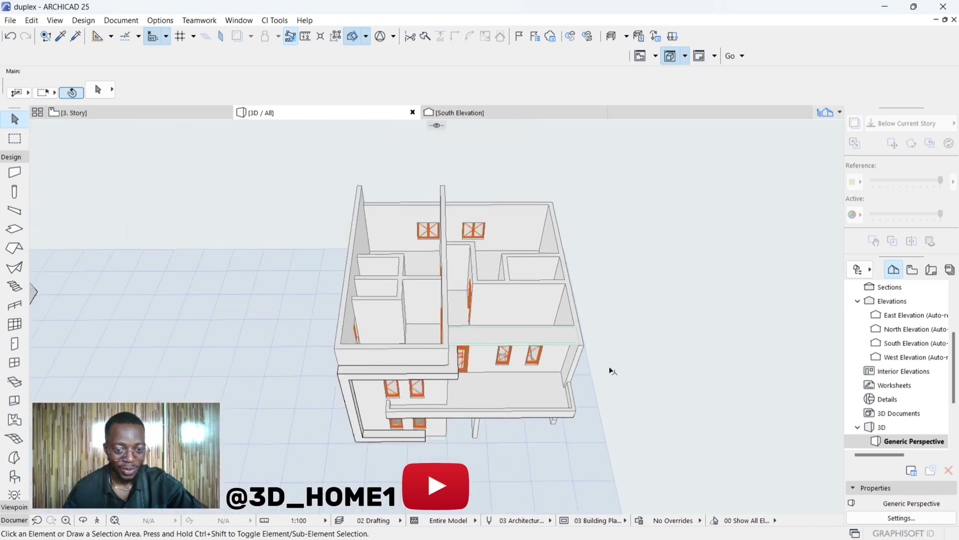
scroll(155, 323, up, 5)
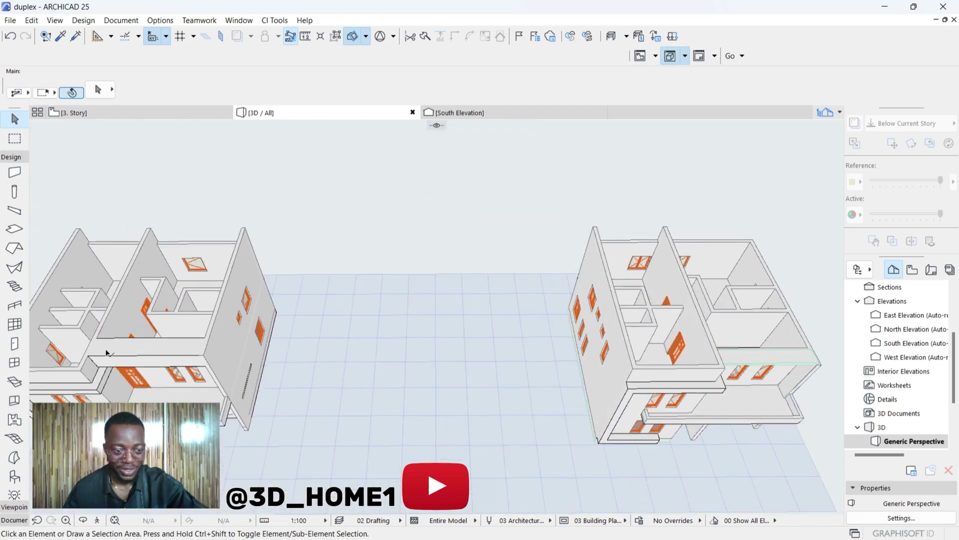
scroll(107, 354, down, 6)
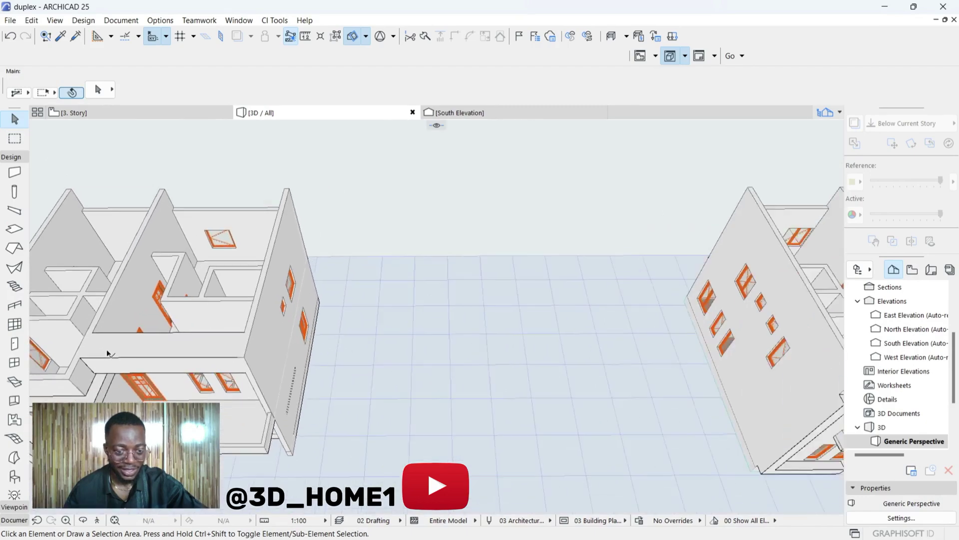
scroll(498, 326, up, 8)
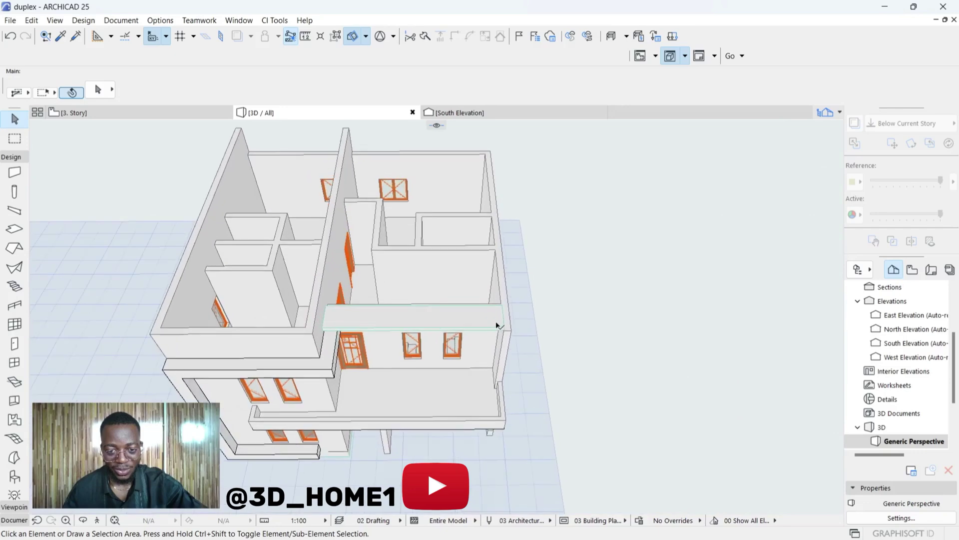
scroll(499, 325, up, 3)
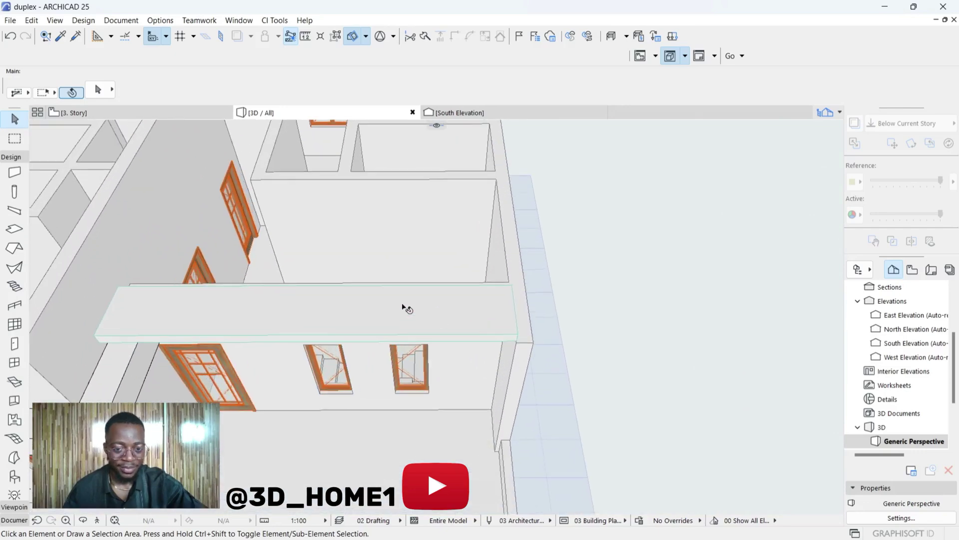
Stretch the top of the slab above the balcony upward to a thickness of 1027 mm.
click(165, 330)
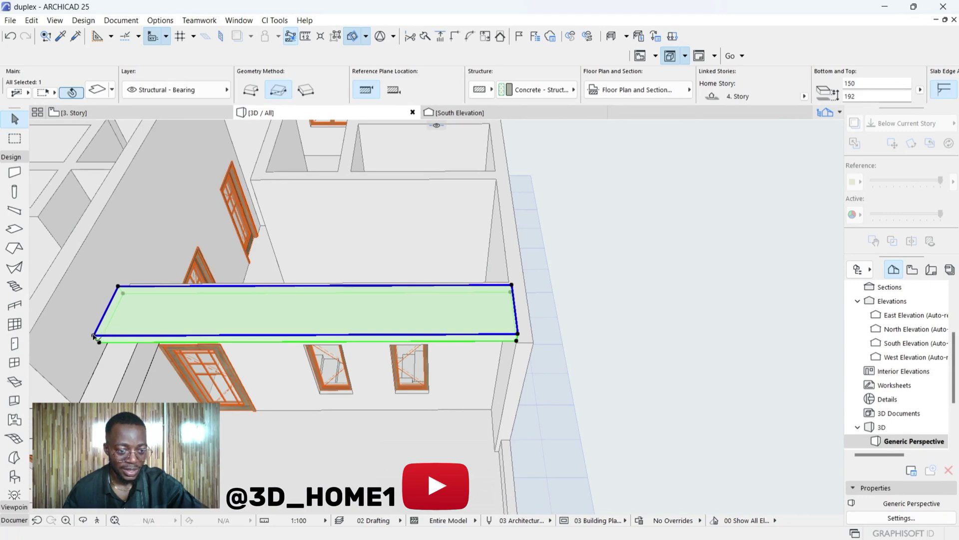
click(93, 336)
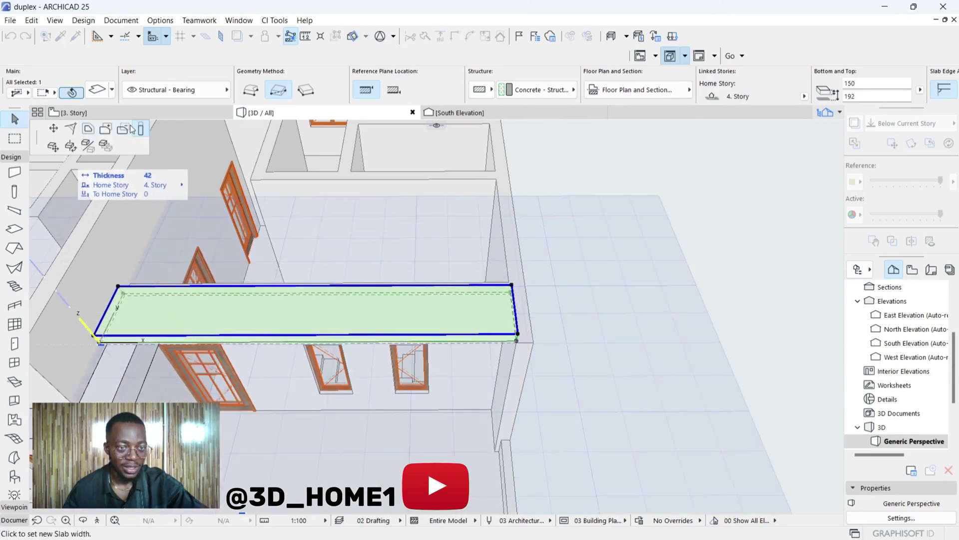
scroll(200, 275, down, 1)
click(86, 285)
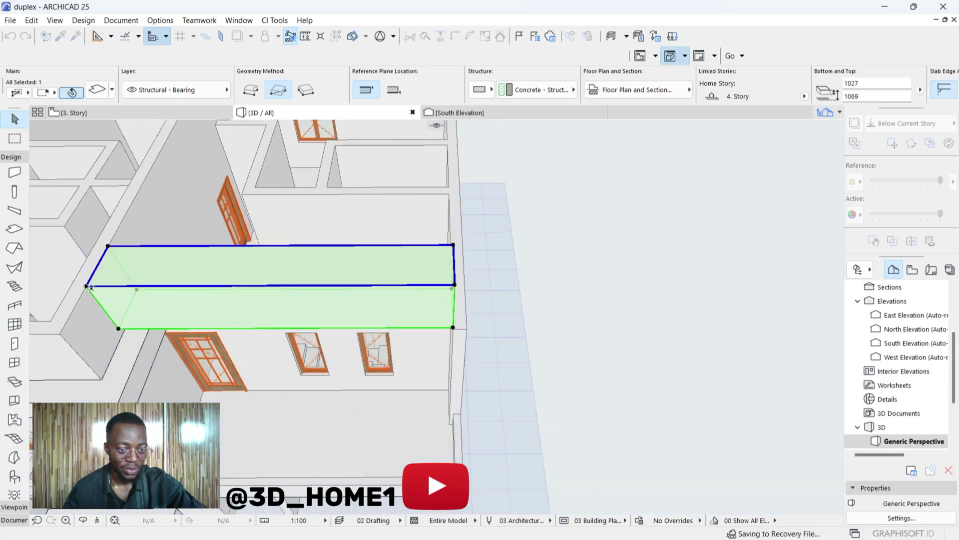
scroll(642, 324, down, 5)
scroll(700, 293, down, 2)
shift+middle_drag(251, 305, 56, 291)
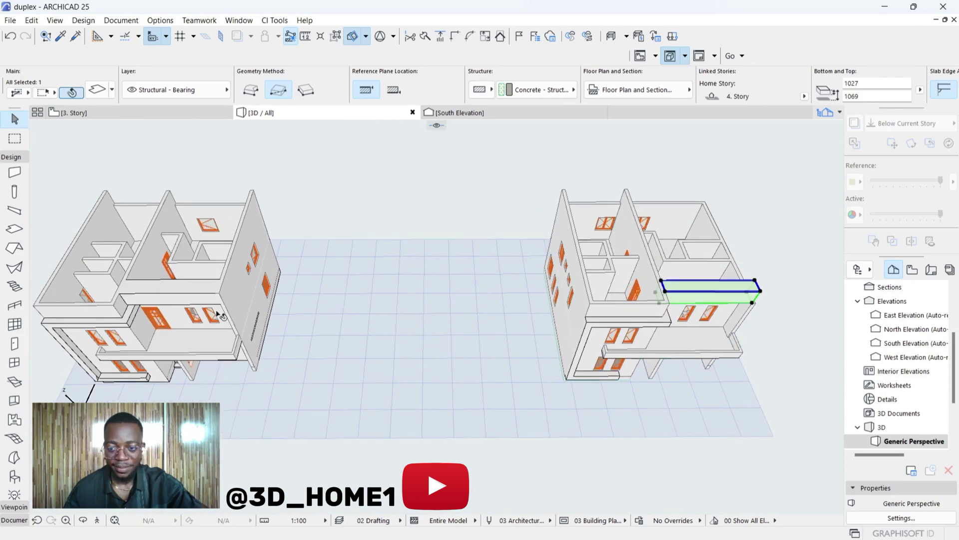
click(454, 161)
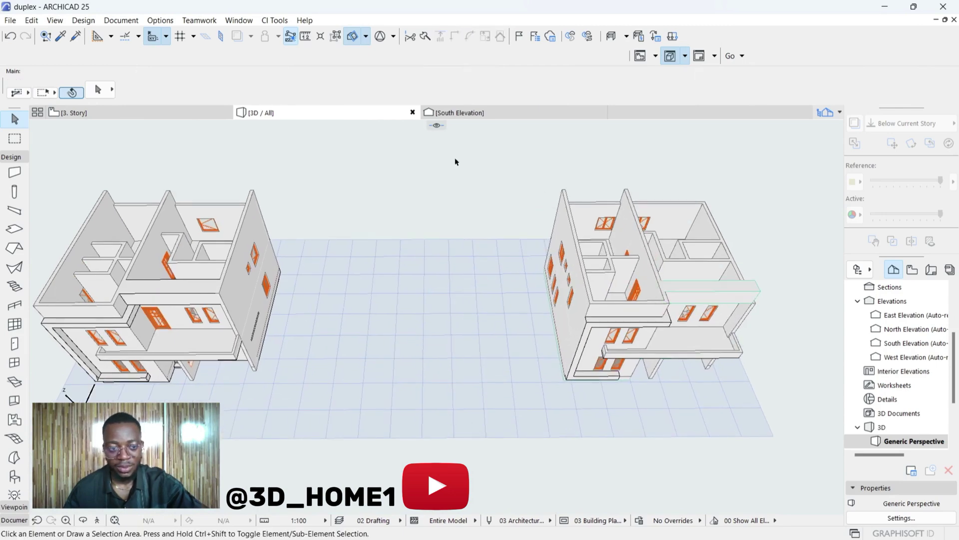
Set the uncut line pen of the slab above the balcony to black pen 141.
click(708, 296)
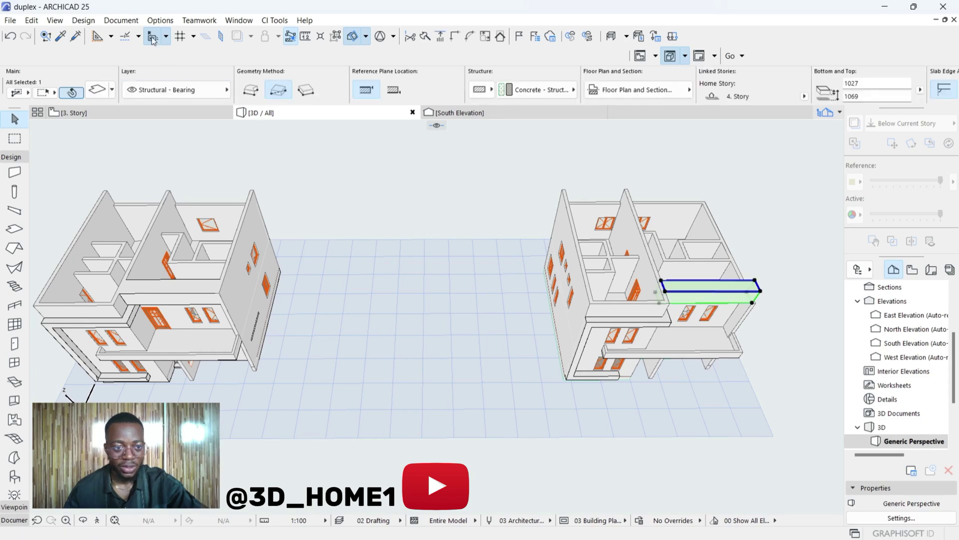
click(96, 90)
scroll(468, 250, down, 3)
scroll(469, 250, down, 1)
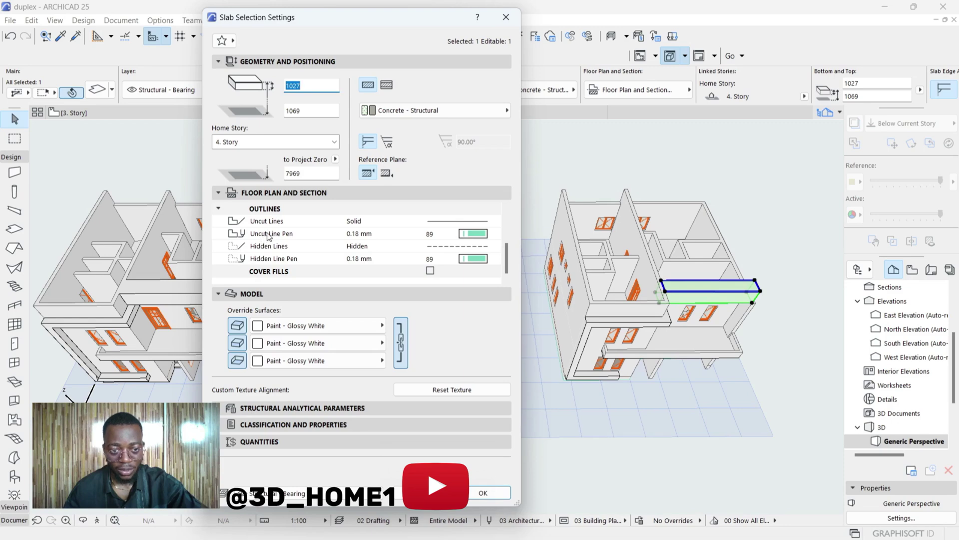
click(470, 234)
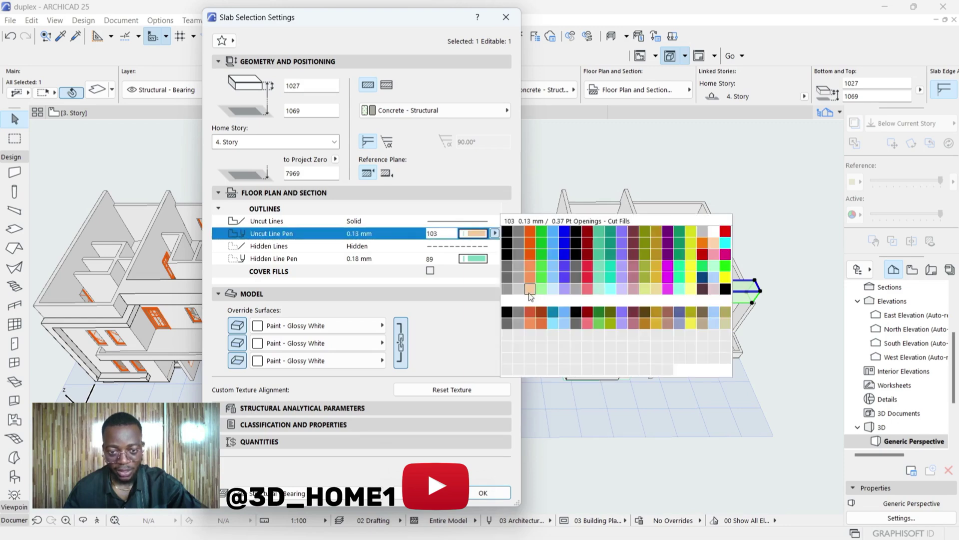
click(509, 312)
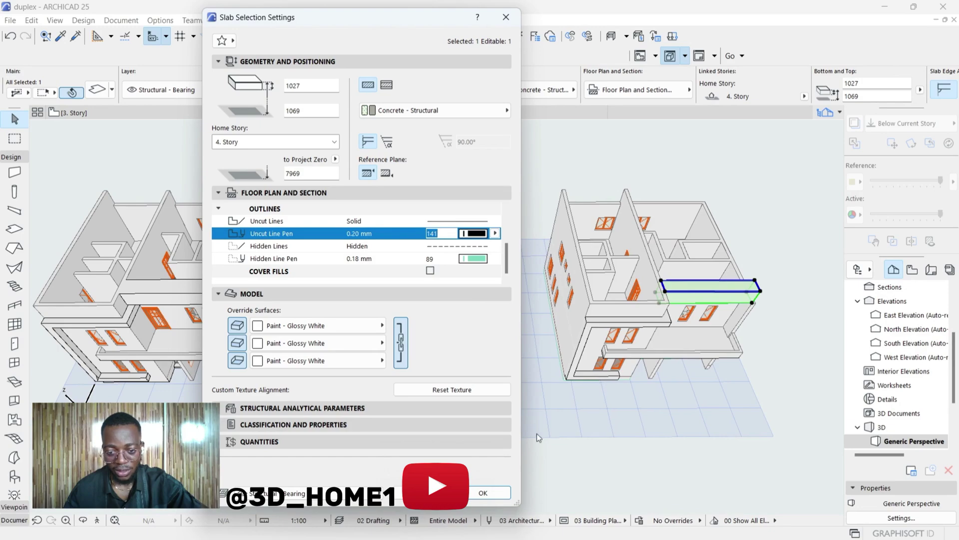
click(493, 495)
click(803, 225)
Raise the upper-floor outer side wall beside the balcony to the top level of the thickened front slab.
scroll(714, 290, up, 2)
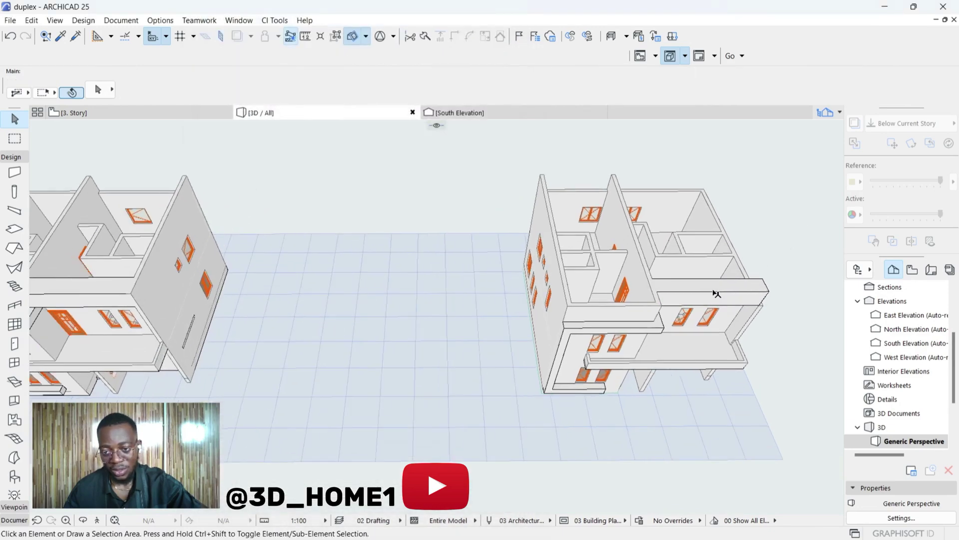
shift+middle_drag(405, 281, 466, 348)
scroll(466, 349, up, 1)
click(505, 432)
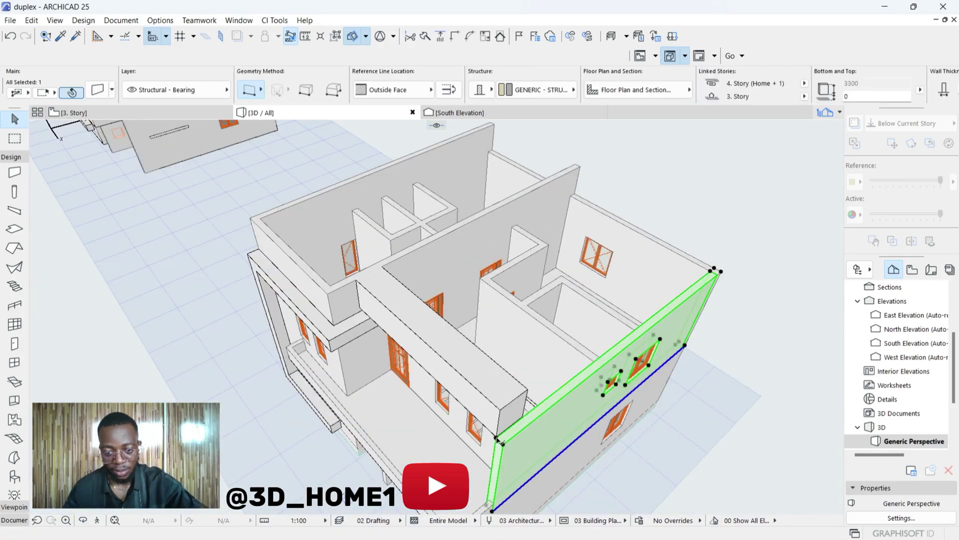
click(498, 438)
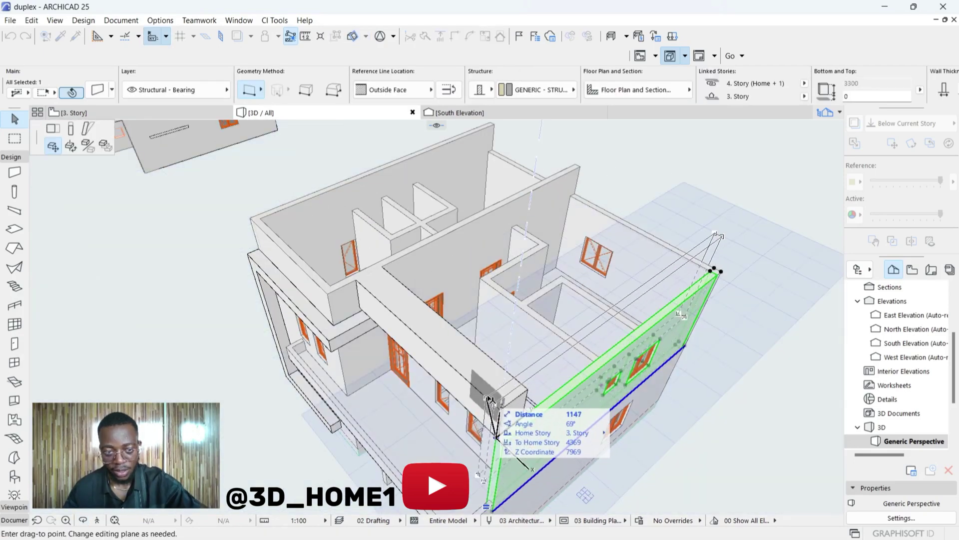
click(70, 130)
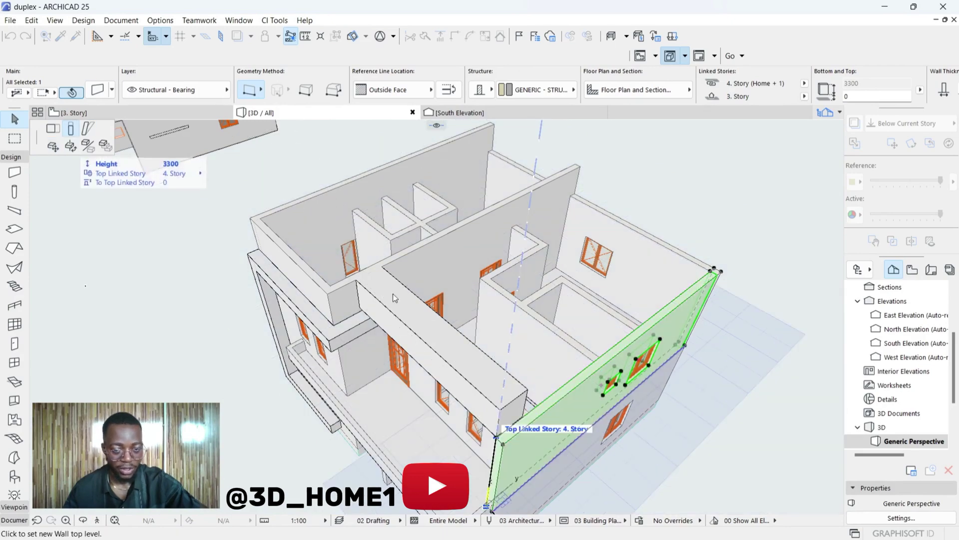
click(491, 395)
key(Escape)
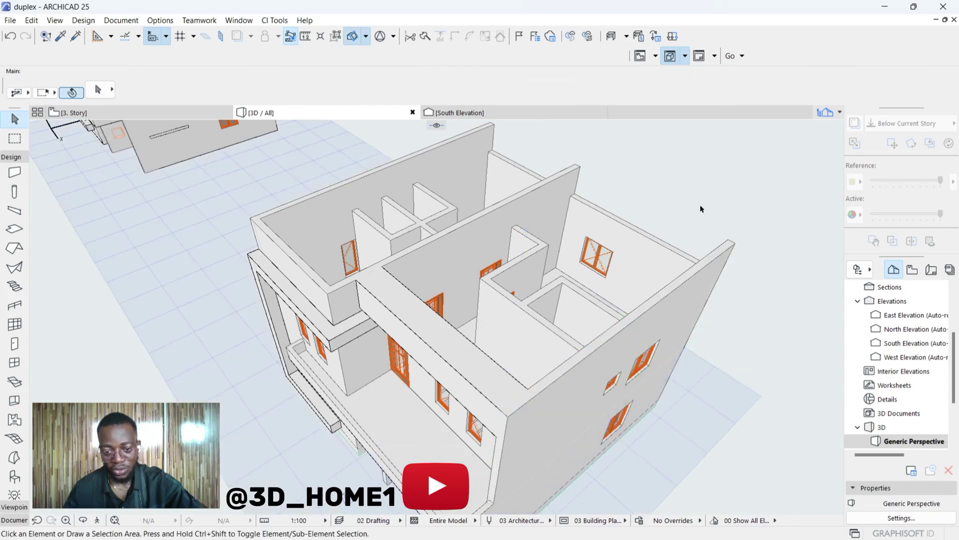
scroll(677, 293, down, 2)
scroll(411, 308, up, 2)
scroll(442, 333, down, 2)
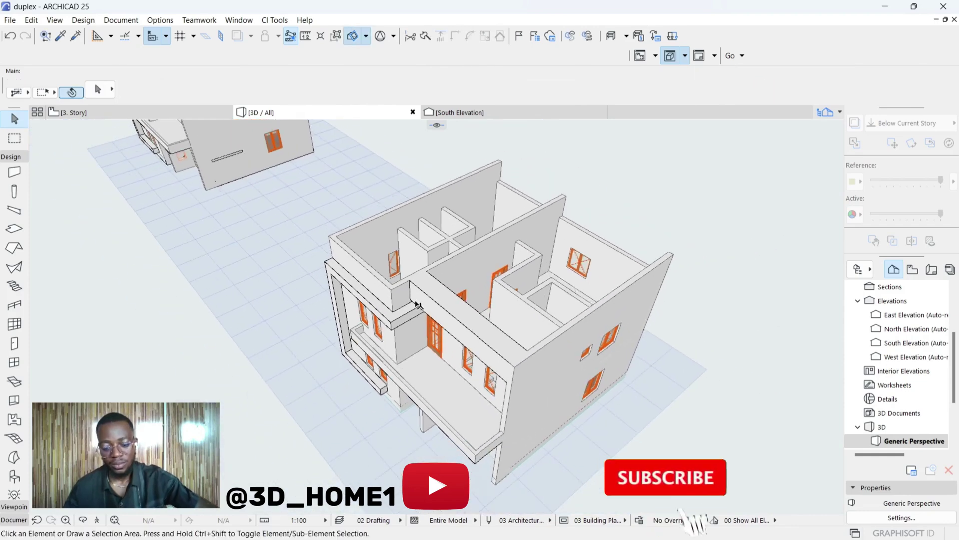
Offset the rear edge of the slab above the balcony by about 66 mm to meet the upper-floor wall behind it.
shift+middle_drag(516, 324, 441, 353)
scroll(458, 351, up, 1)
scroll(441, 352, up, 10)
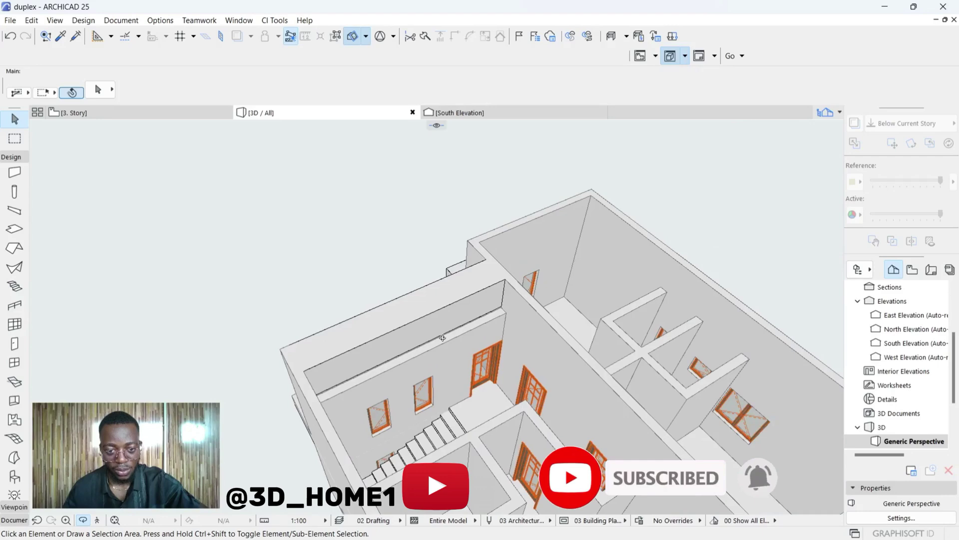
scroll(515, 296, up, 6)
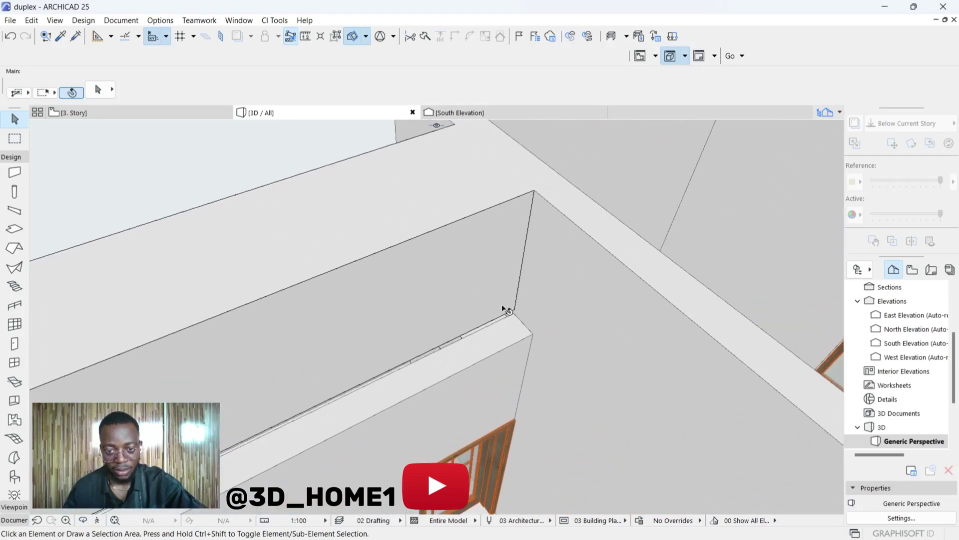
click(504, 309)
click(505, 316)
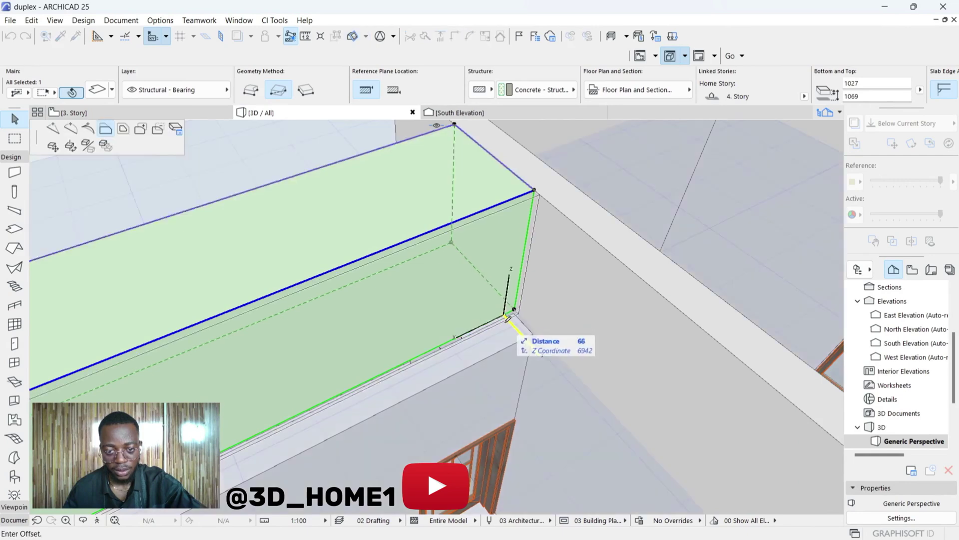
scroll(510, 311, up, 3)
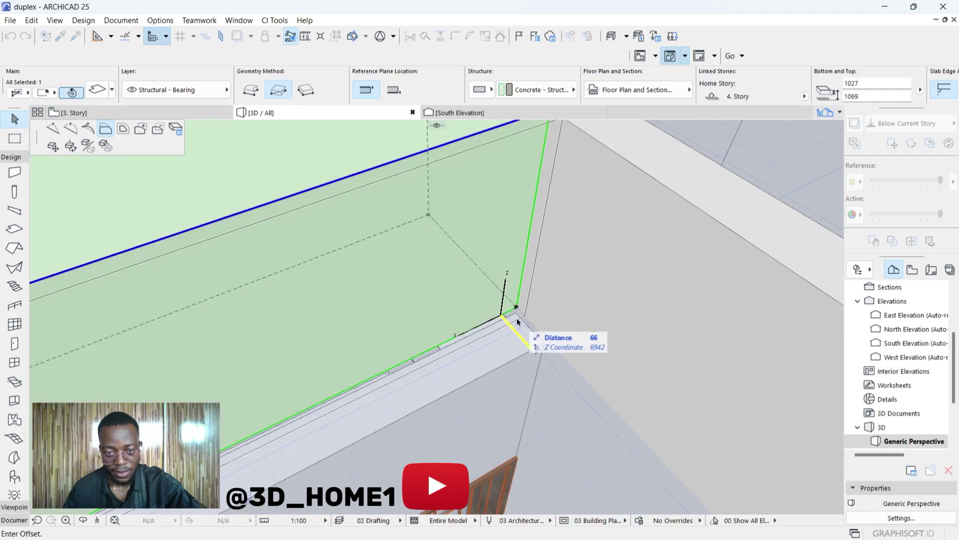
click(517, 322)
key(Escape)
Raise the upper-floor wall behind the balcony slab to the top level of the adjoining side wall.
click(525, 351)
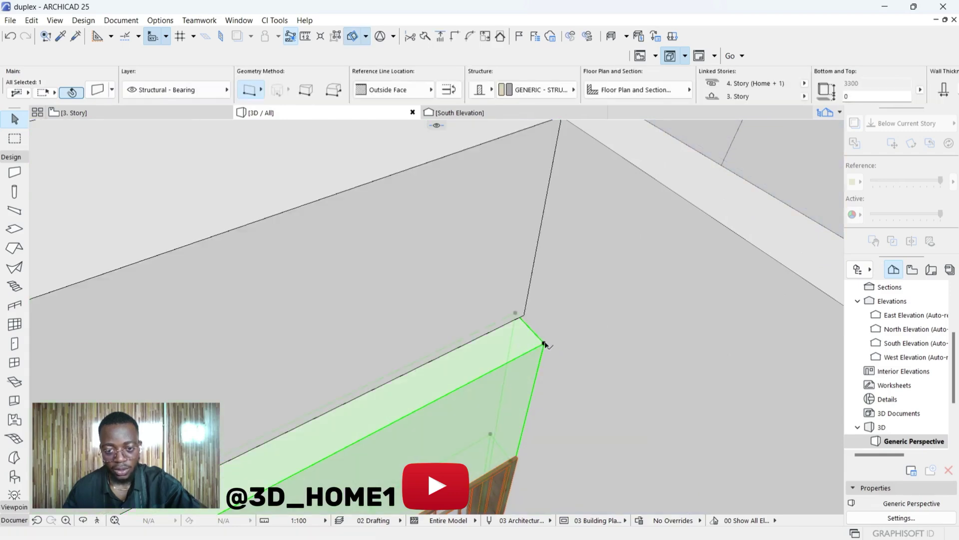
click(545, 344)
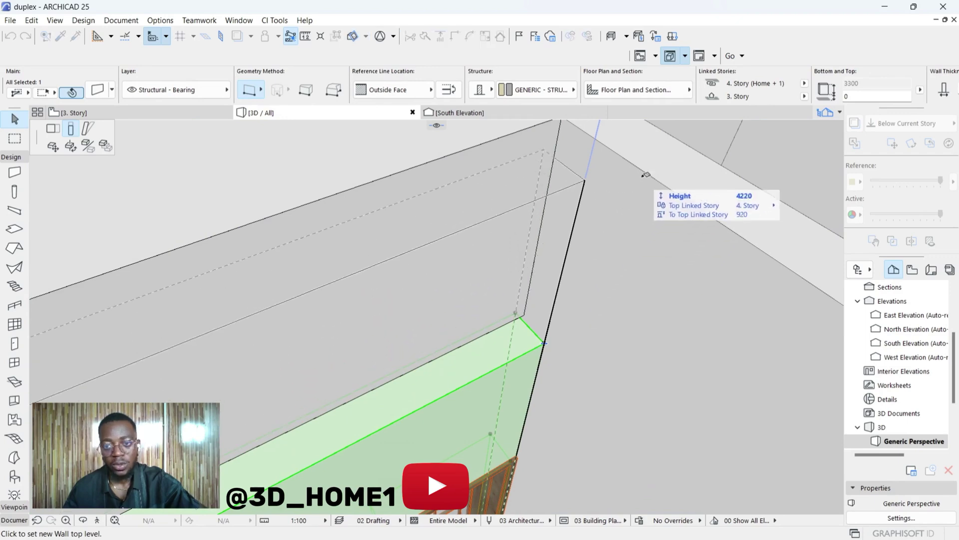
click(646, 172)
key(Escape)
scroll(548, 293, down, 5)
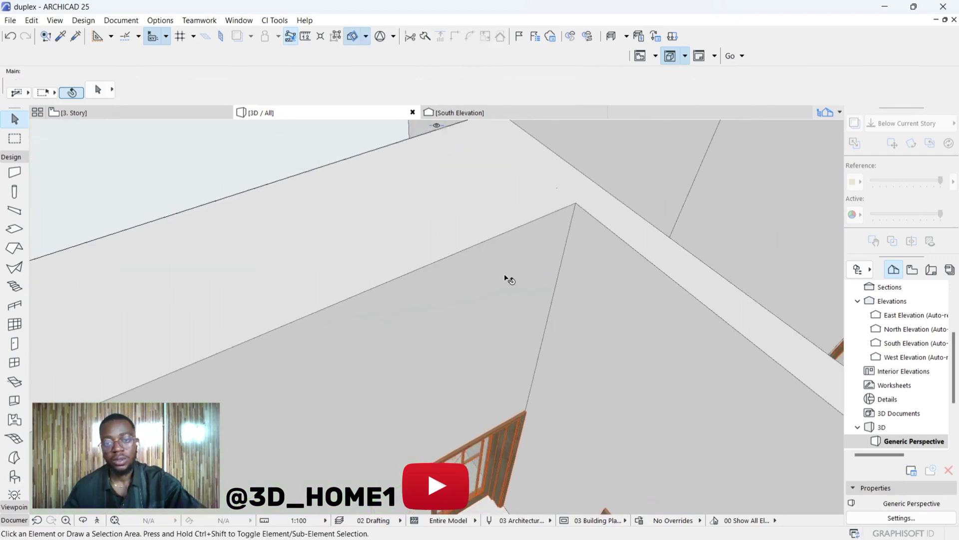
Compare the copied duplex's facade with the reference building in 3D, examining the steps at the entrance door.
scroll(507, 277, down, 3)
shift+middle_drag(487, 297, 560, 248)
scroll(559, 248, down, 3)
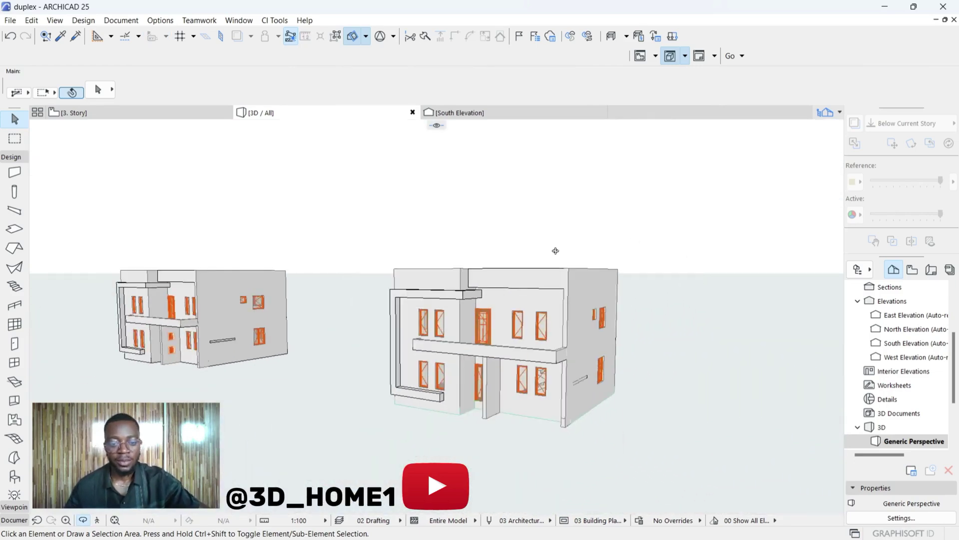
shift+middle_drag(546, 364, 518, 368)
scroll(520, 364, up, 2)
shift+middle_drag(541, 302, 364, 332)
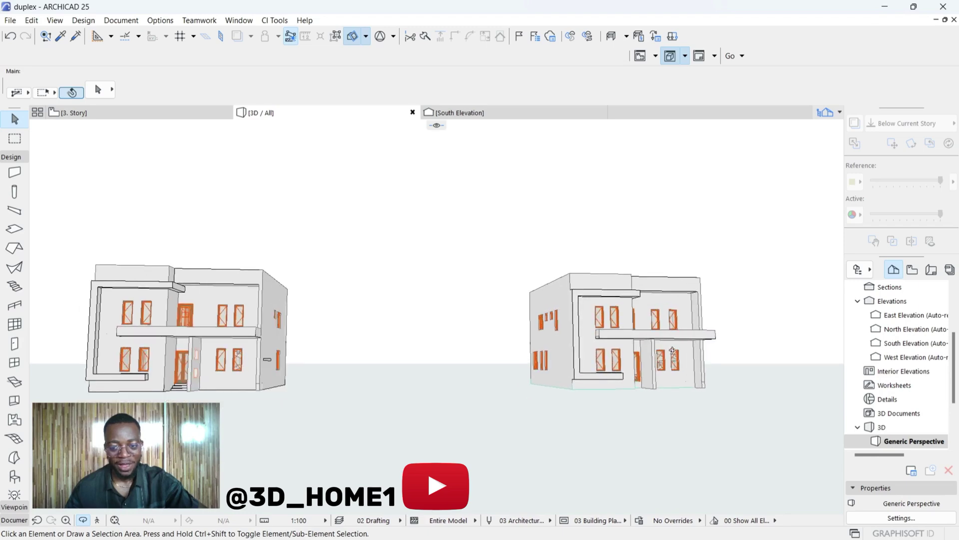
scroll(218, 377, up, 6)
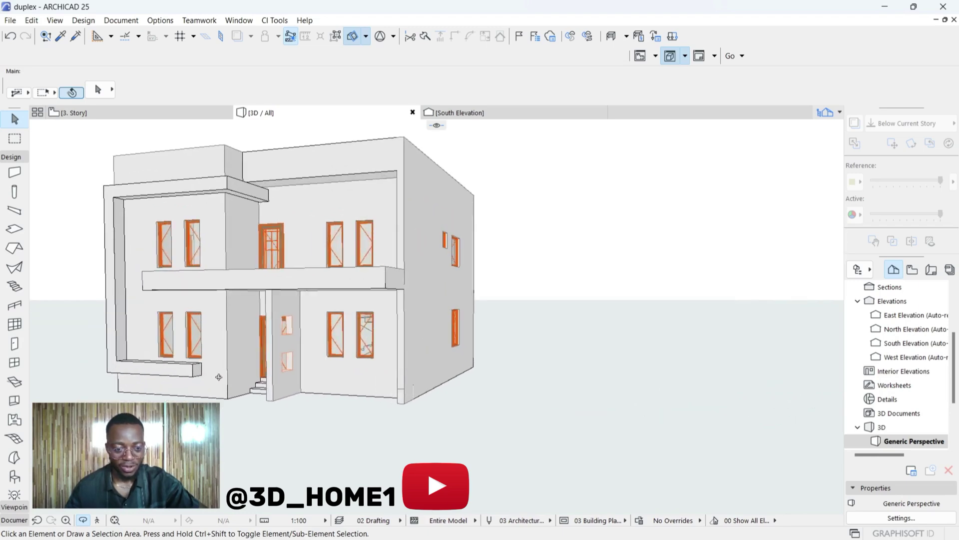
scroll(218, 377, up, 10)
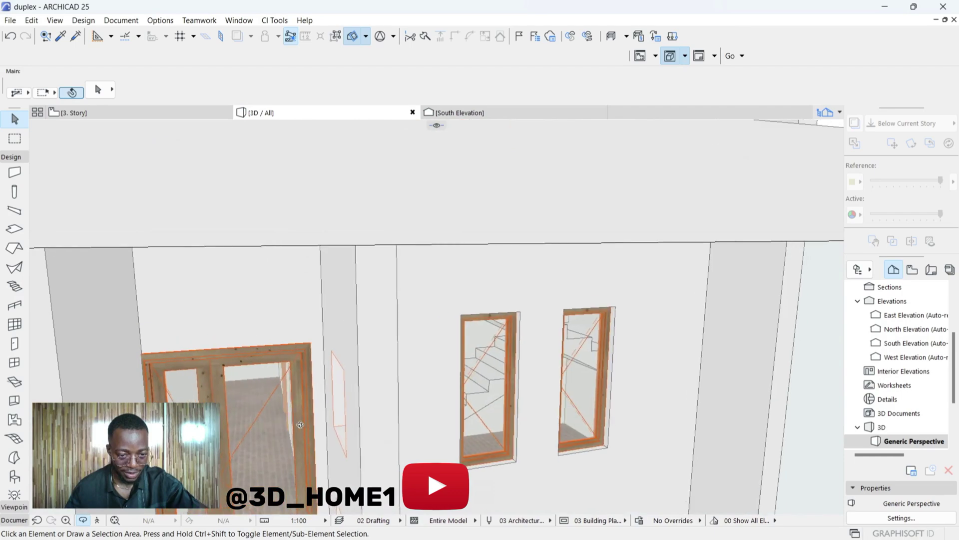
scroll(299, 424, down, 10)
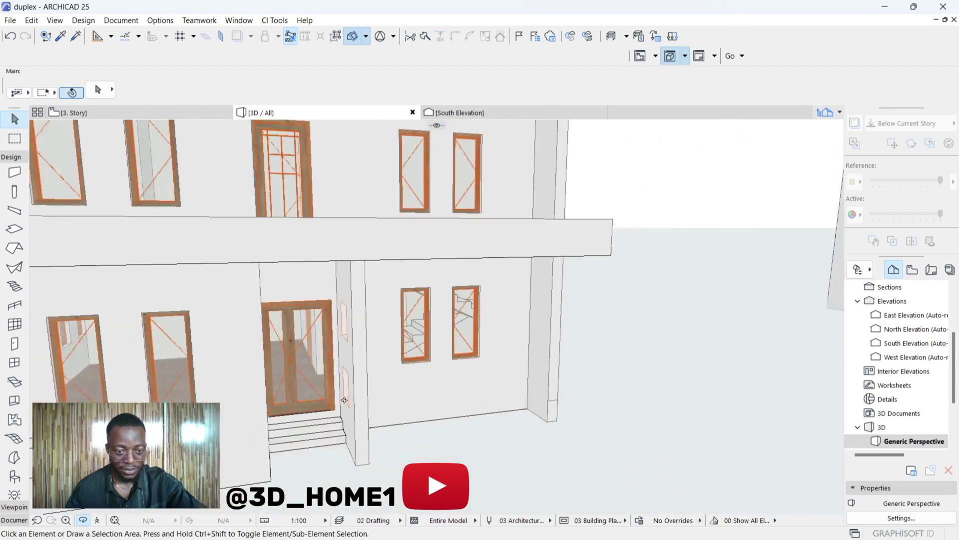
scroll(307, 439, down, 3)
scroll(36, 169, down, 8)
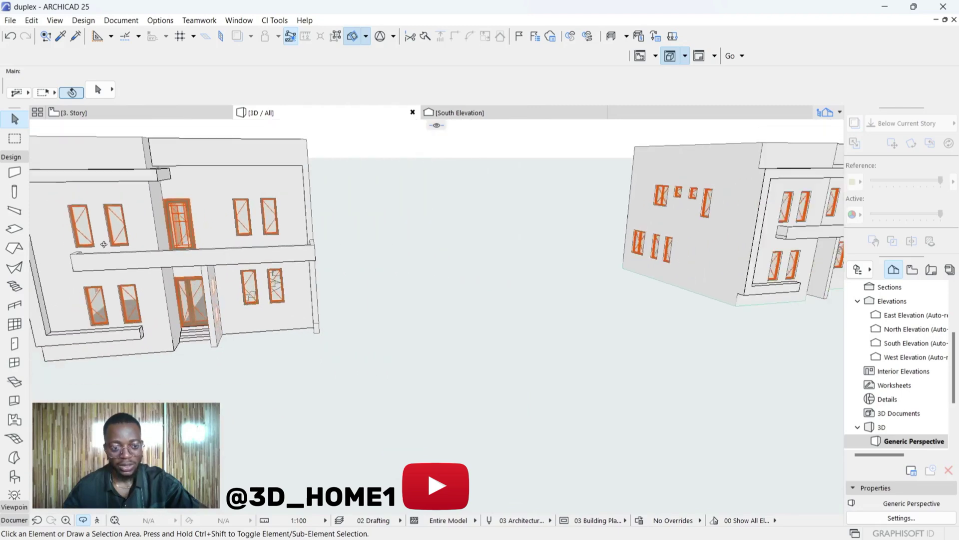
drag(697, 209, 546, 384)
scroll(554, 295, up, 2)
scroll(449, 334, up, 2)
scroll(546, 384, up, 10)
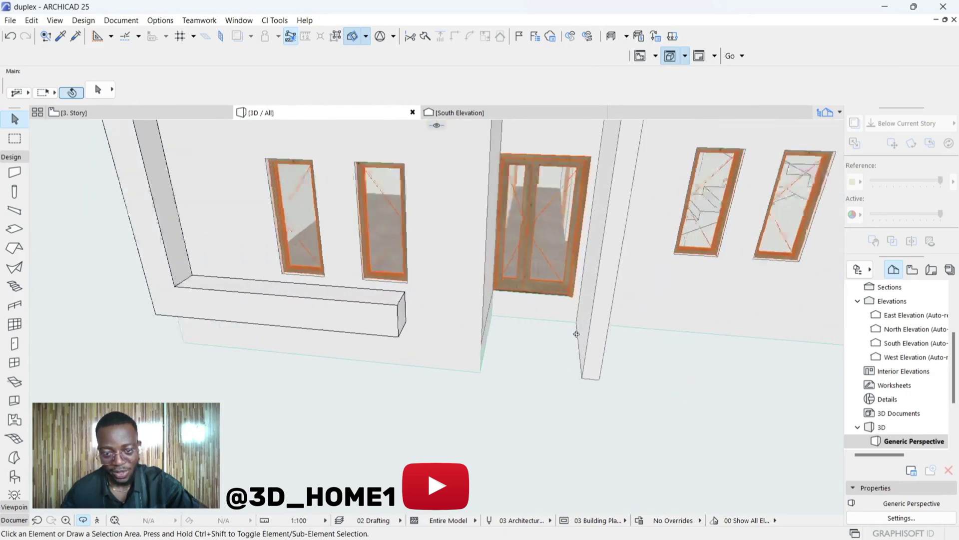
Open the Ground Floor plan at the copied duplex's entrance recess.
click(74, 113)
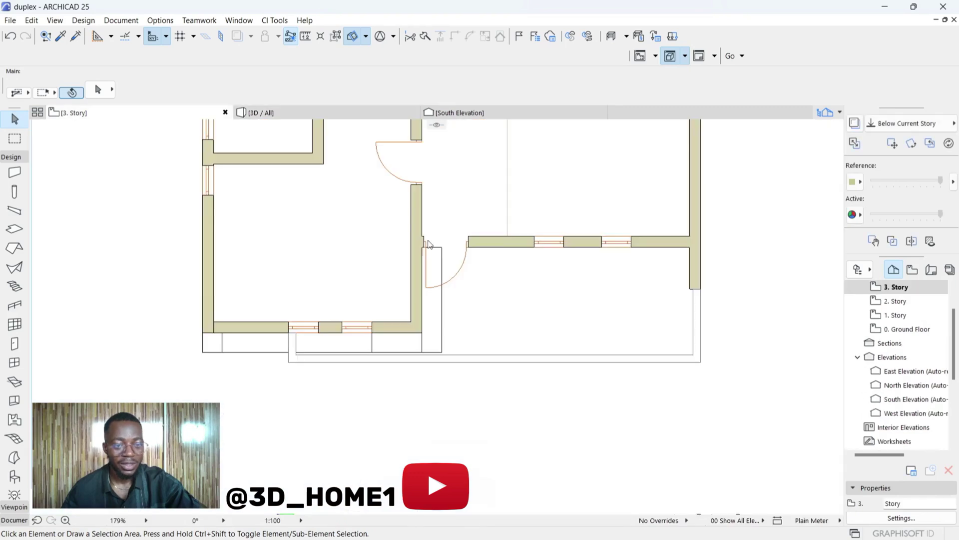
scroll(415, 344, down, 5)
scroll(415, 343, up, 8)
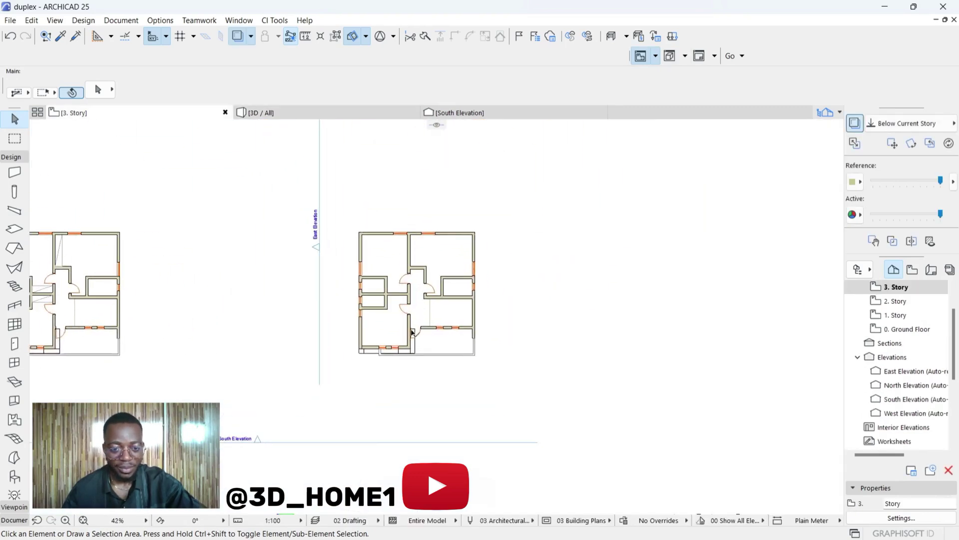
scroll(431, 343, down, 4)
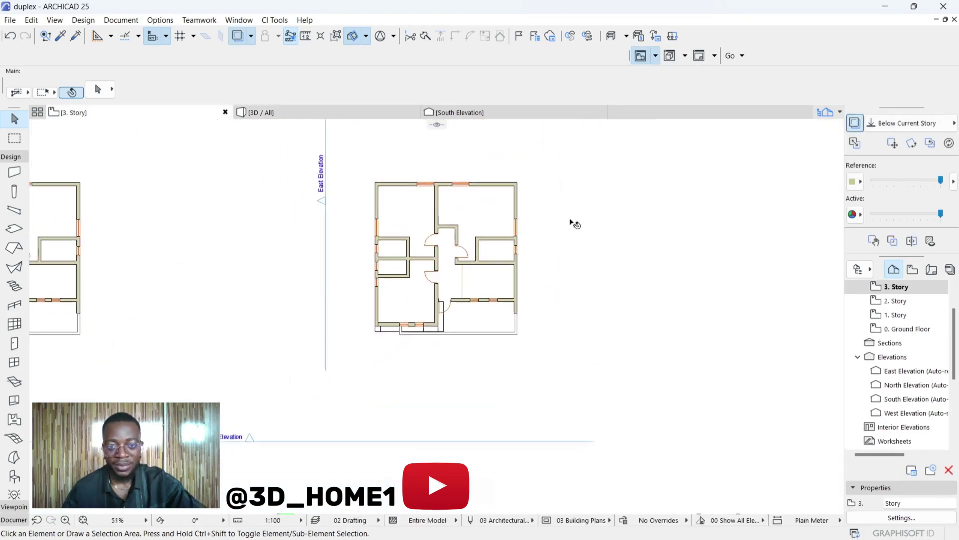
double_click(898, 316)
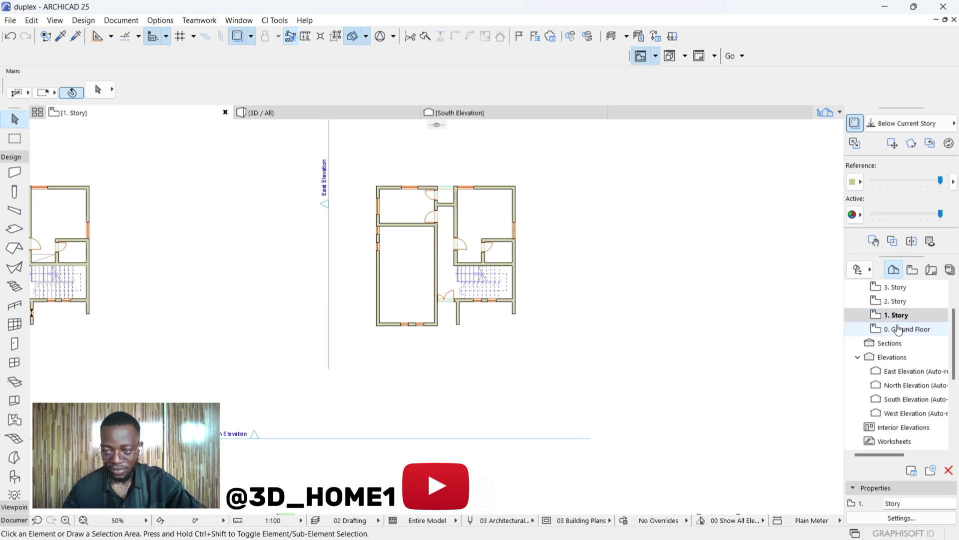
double_click(898, 329)
scroll(418, 310, up, 5)
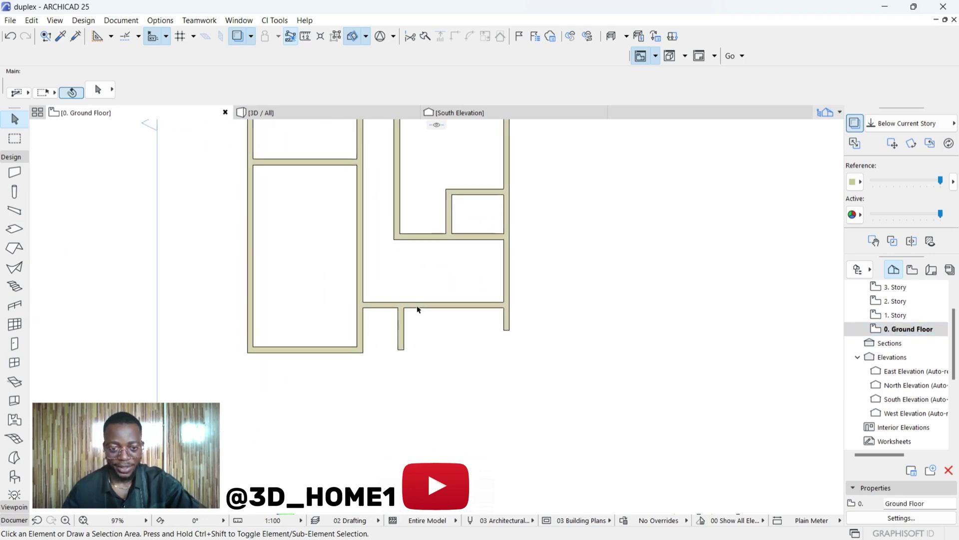
Draw a polygonal slab 300 mm deep against the entrance wall, spanning between the two walls of the recess.
click(13, 230)
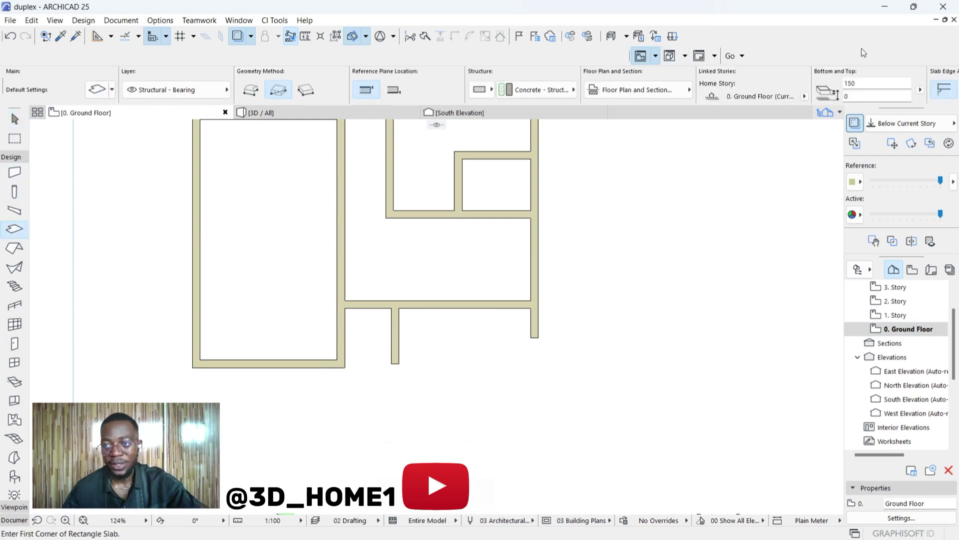
scroll(357, 311, up, 3)
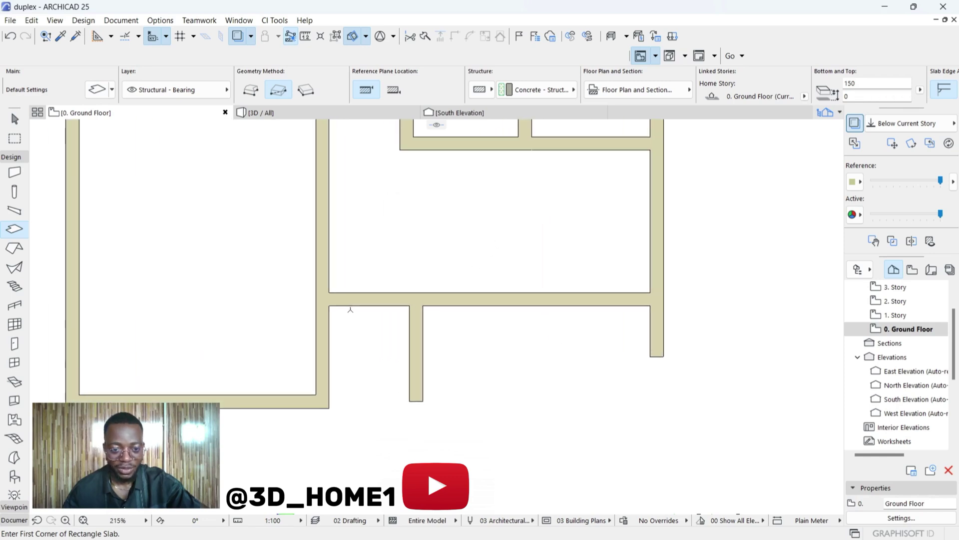
click(249, 90)
scroll(329, 305, up, 2)
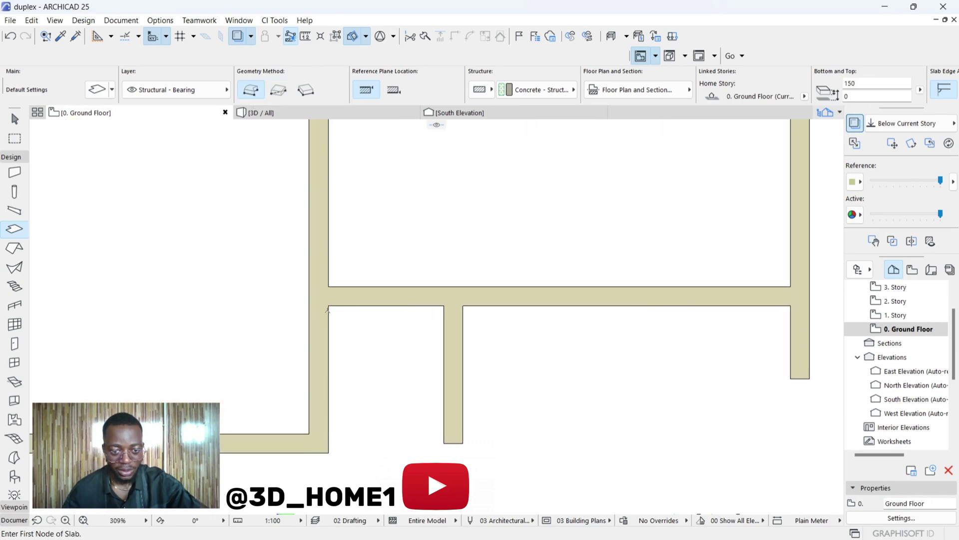
click(328, 306)
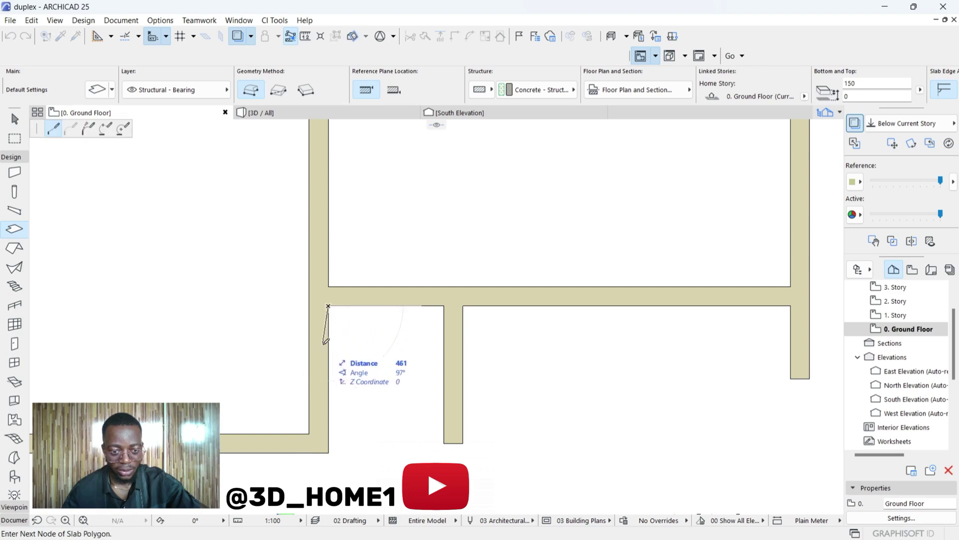
text(300)
key(Return)
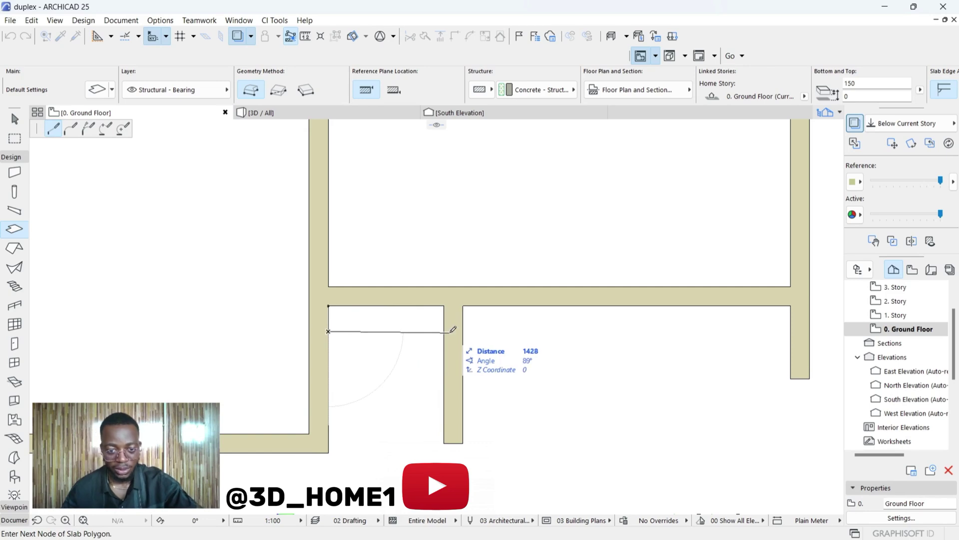
click(444, 330)
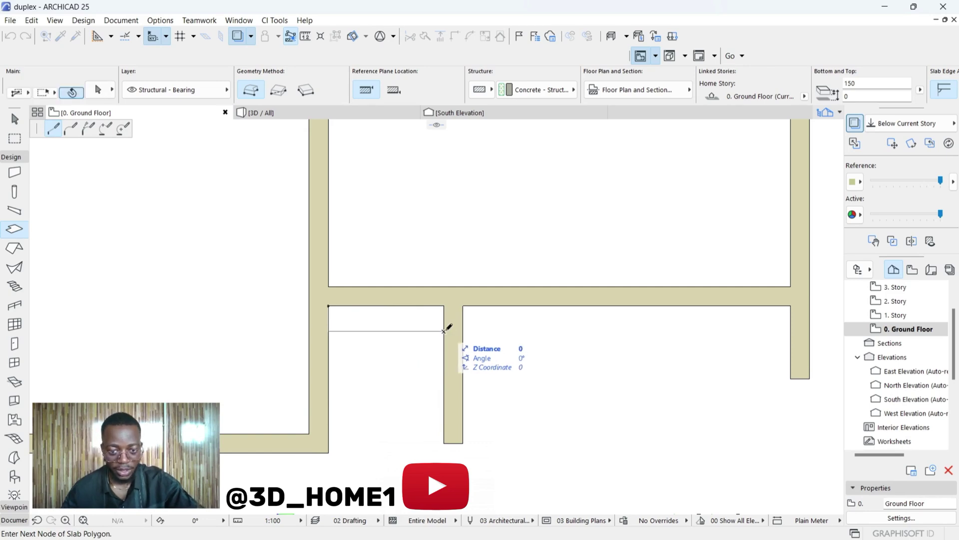
click(444, 306)
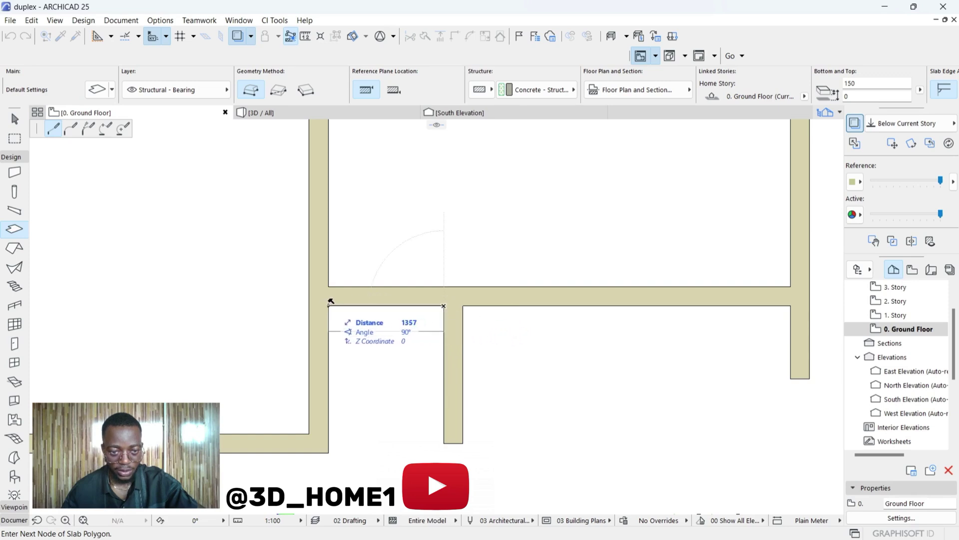
click(329, 302)
key(Escape)
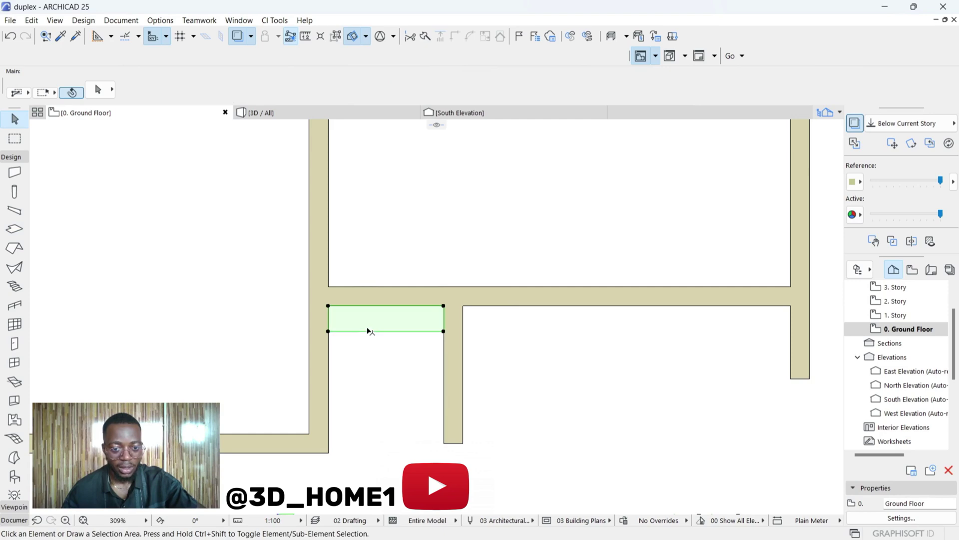
Place a copy of the entrance slab directly in front of it, corner to corner.
click(369, 331)
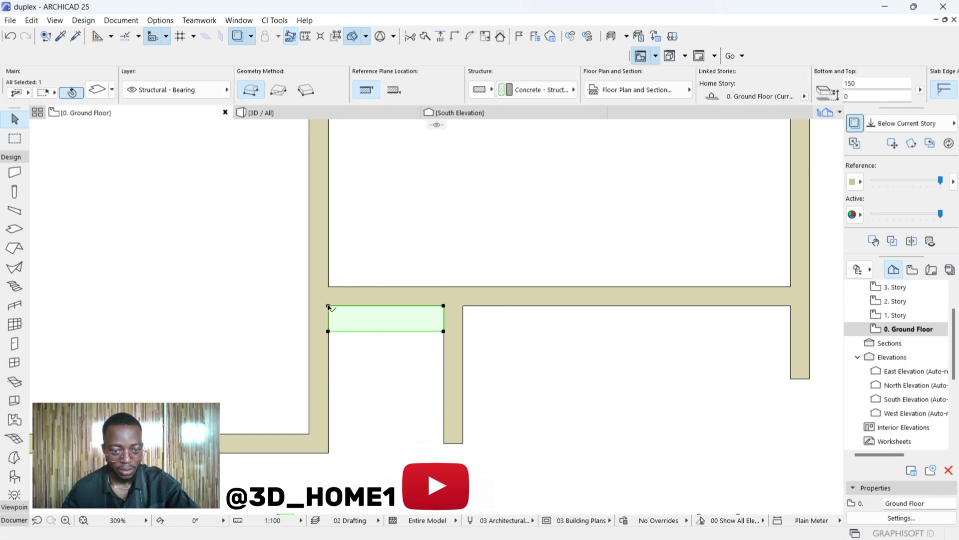
click(328, 306)
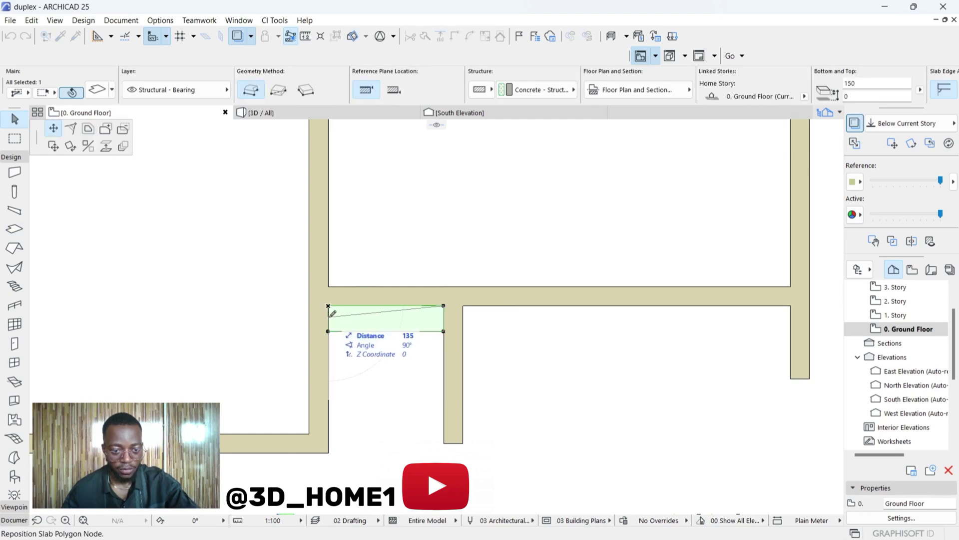
click(53, 147)
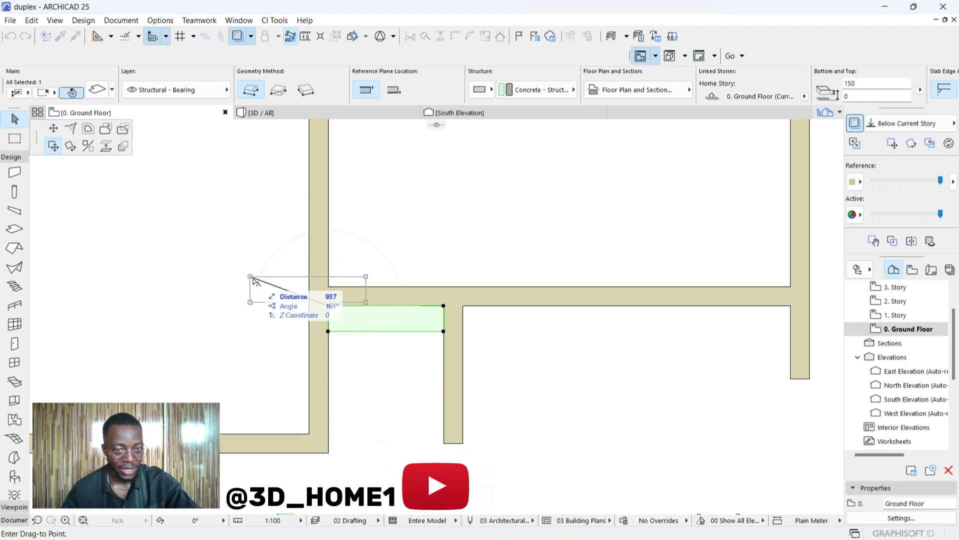
click(328, 334)
Stretch the slab nearest the entrance door upward to a thickness of 300 mm in 3D.
click(268, 113)
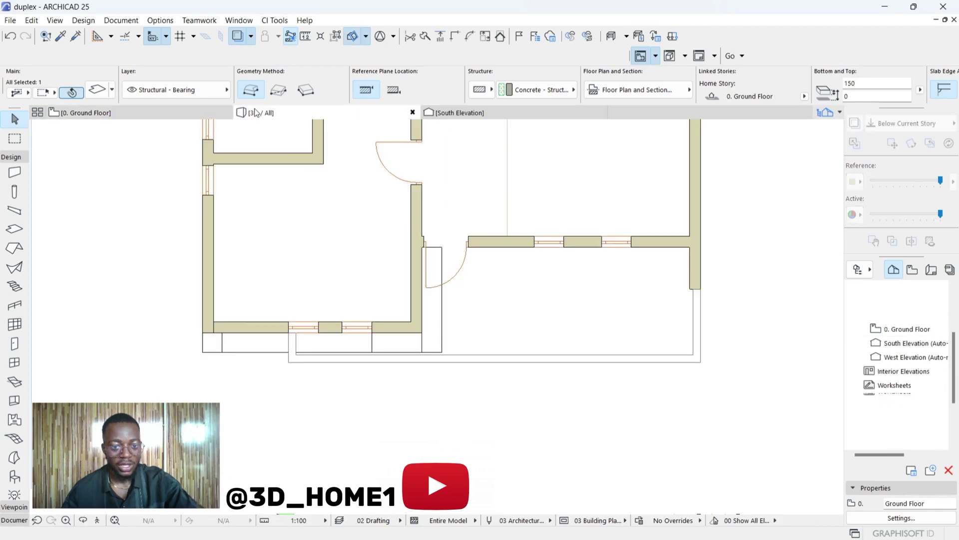
scroll(395, 337, down, 5)
scroll(377, 332, up, 8)
scroll(426, 322, up, 2)
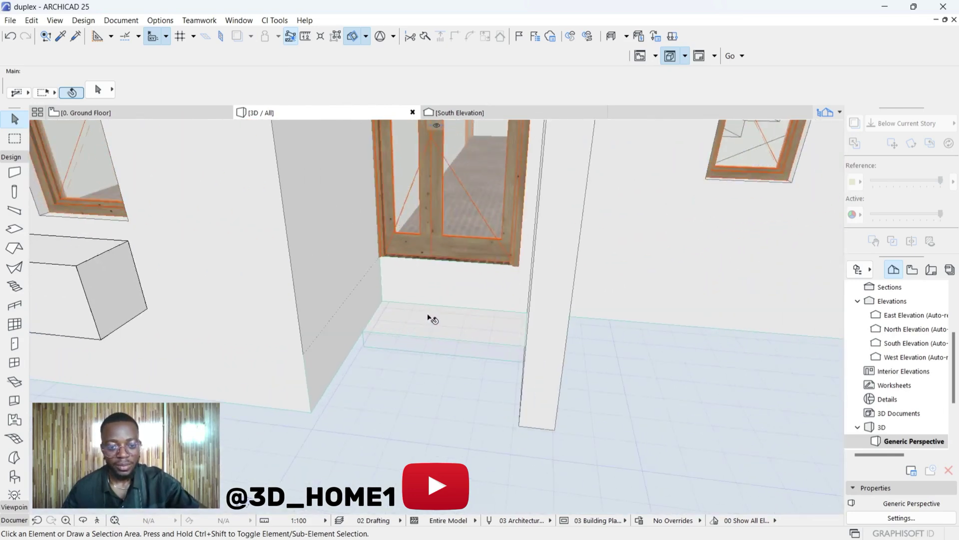
click(430, 317)
scroll(388, 308, up, 2)
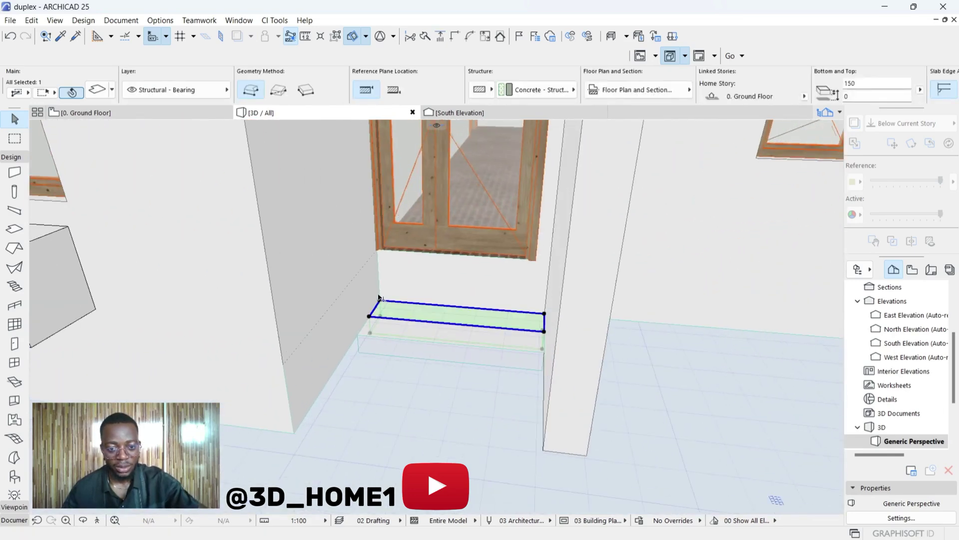
click(380, 301)
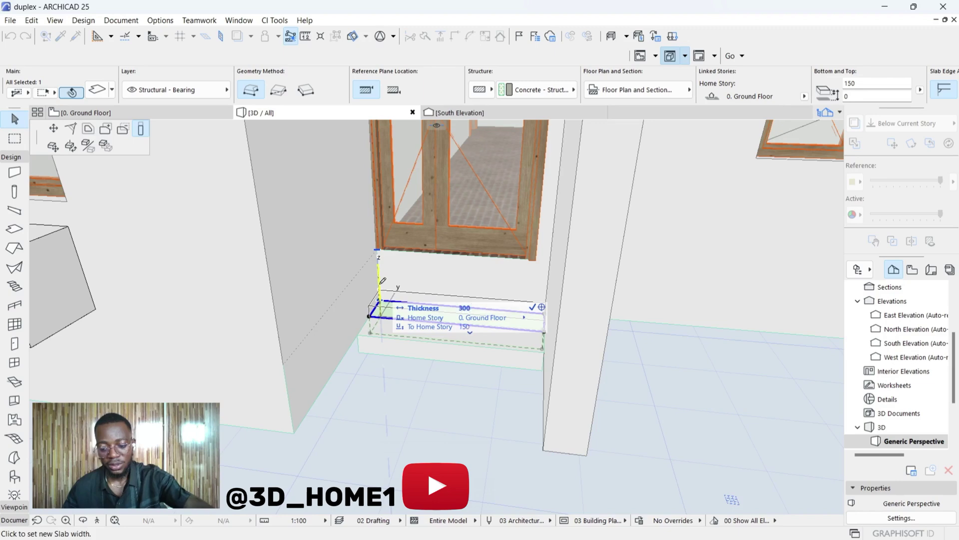
text(300)
key(Return)
click(378, 332)
key(Escape)
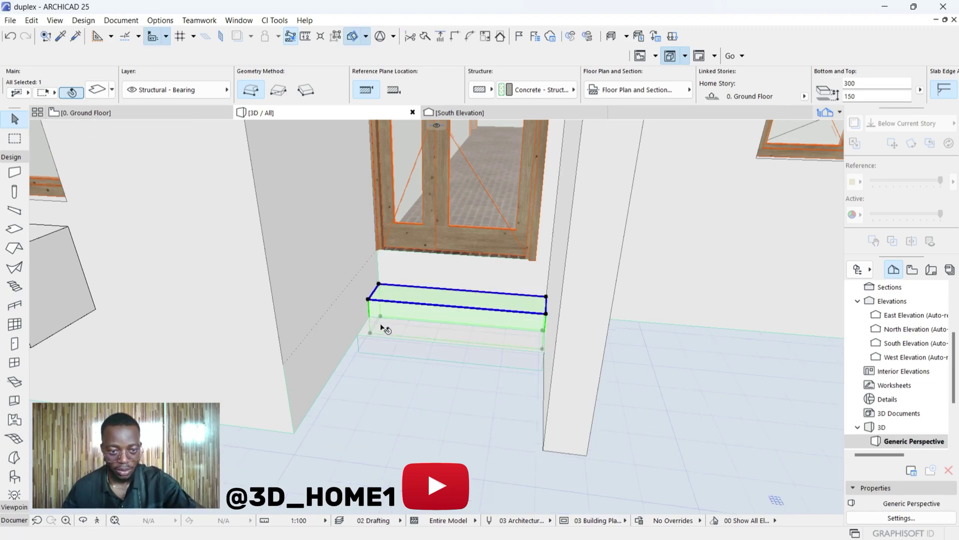
Move both entrance step slabs upward together in the South Elevation until the lower slab's base aligns with the bottom of the wall.
click(390, 344)
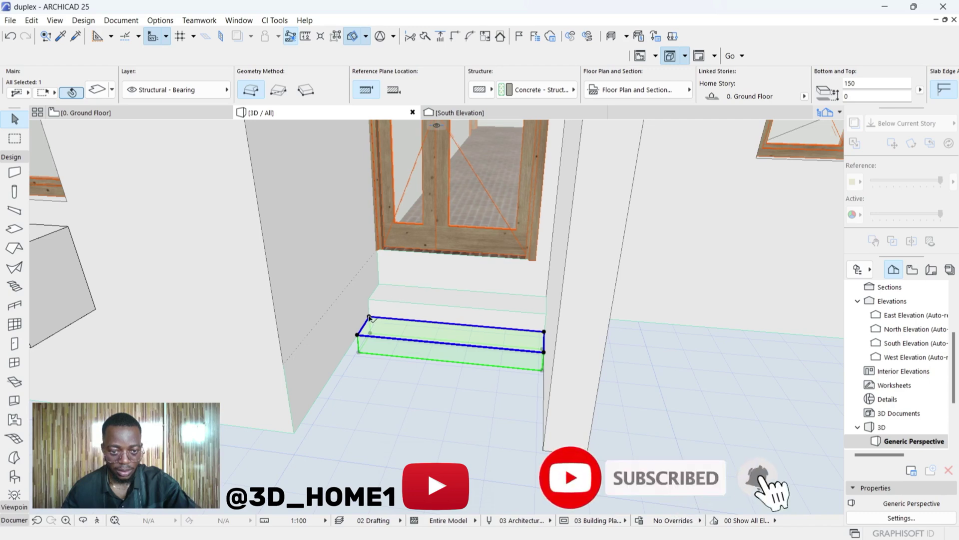
click(459, 112)
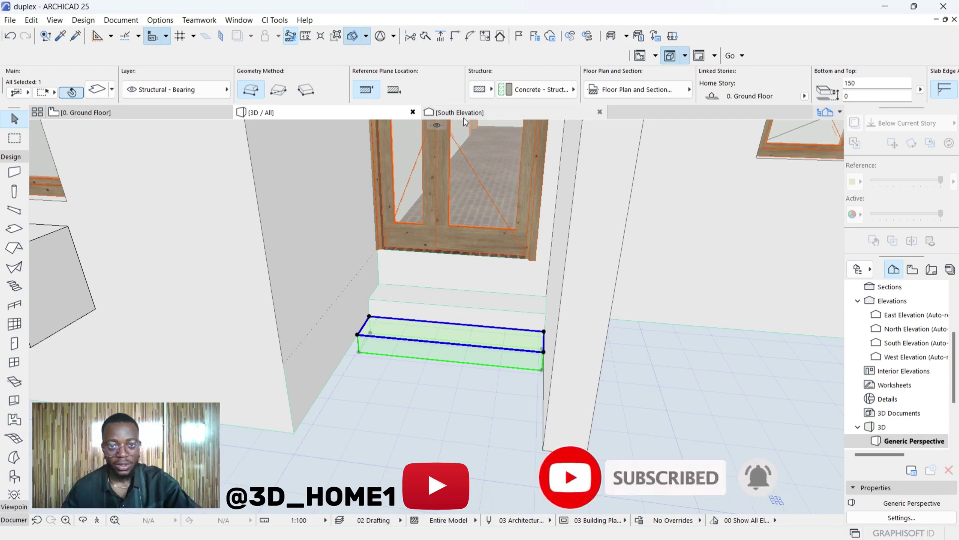
scroll(388, 336, up, 5)
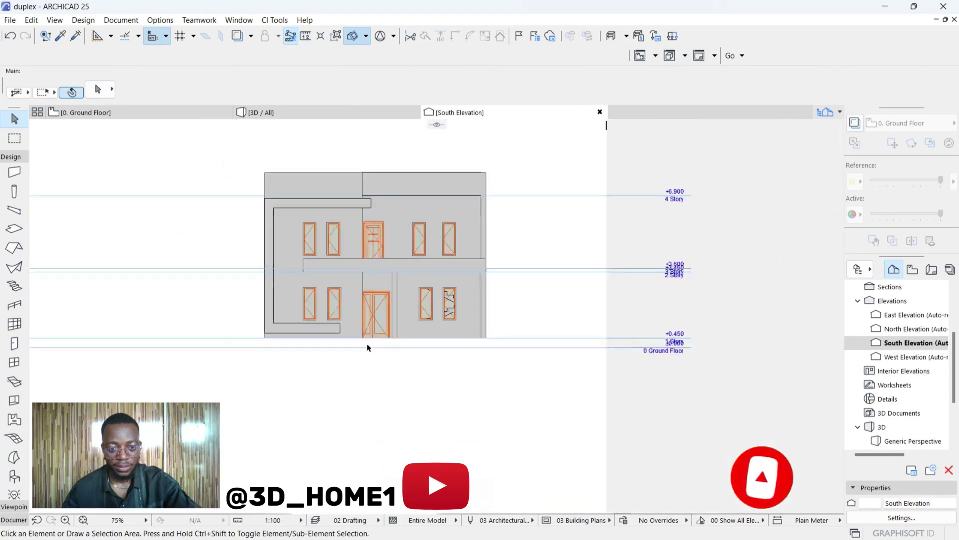
scroll(391, 352, up, 5)
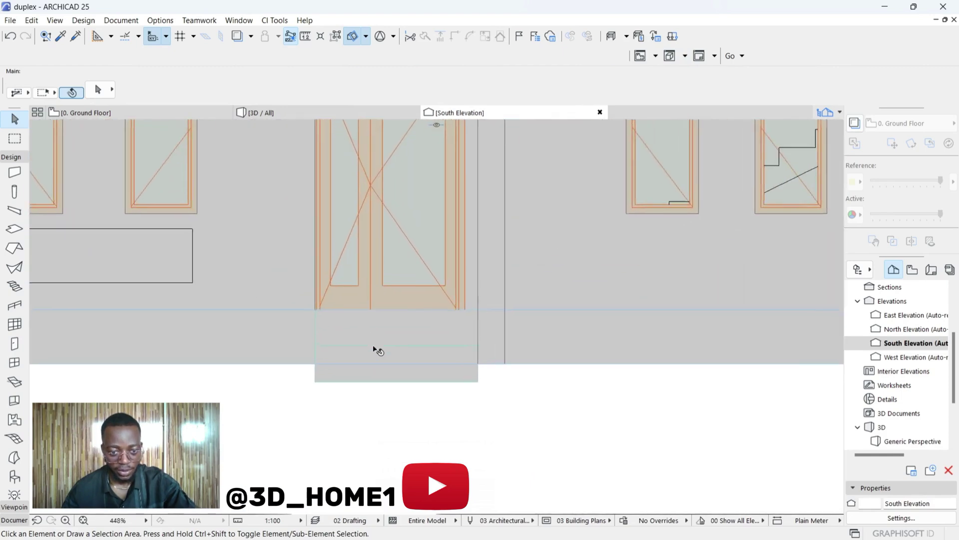
click(370, 356)
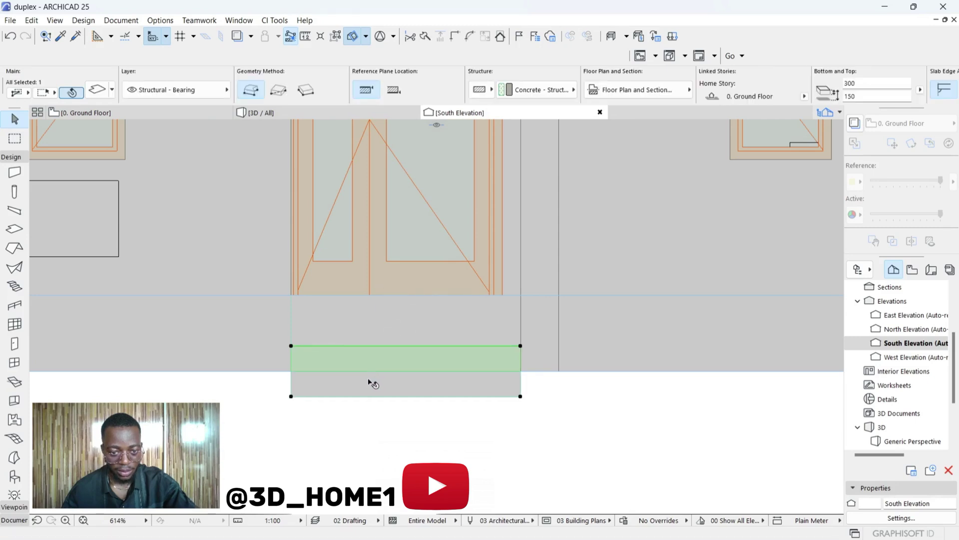
shift+click(317, 388)
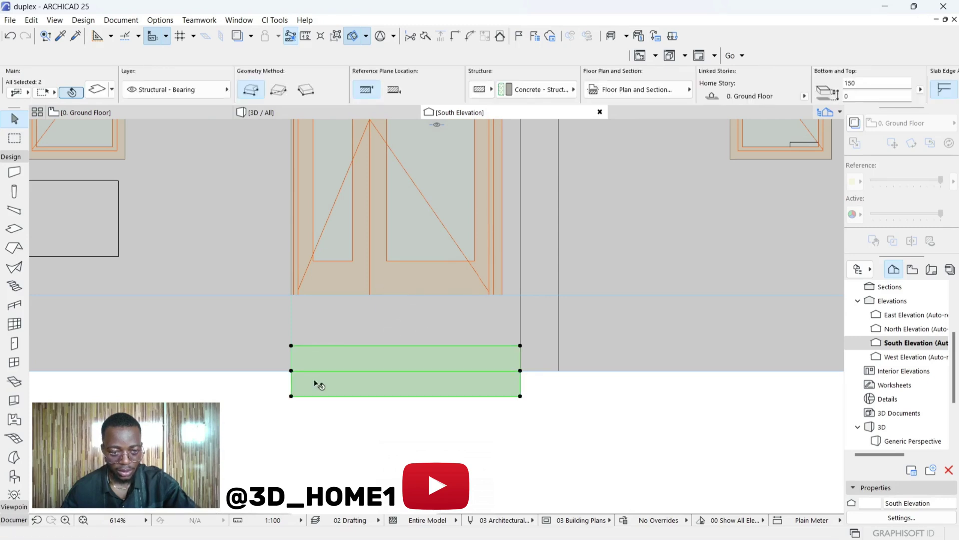
drag(292, 397, 291, 371)
click(382, 422)
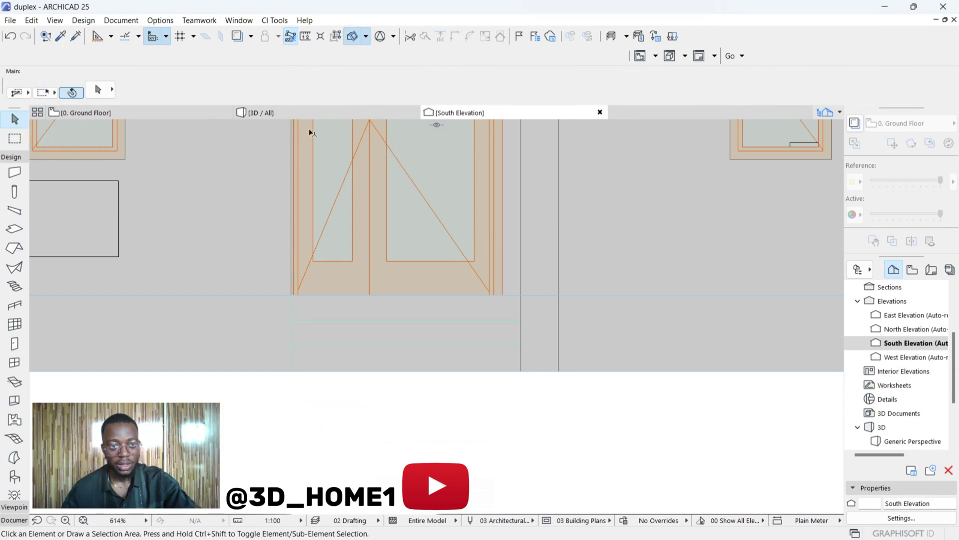
Examine the raised entrance steps in 3D and compare the porch side wall with the one on the reference duplex.
click(203, 111)
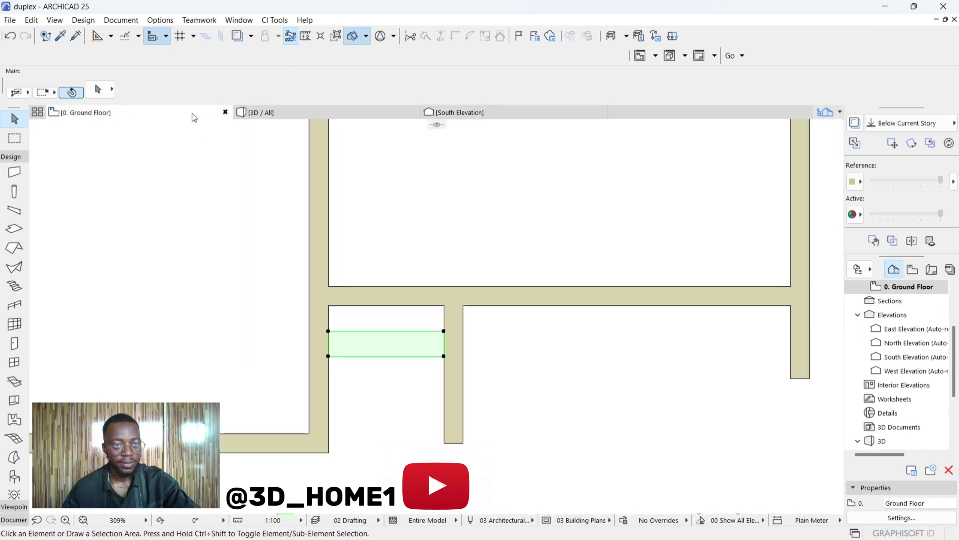
click(332, 114)
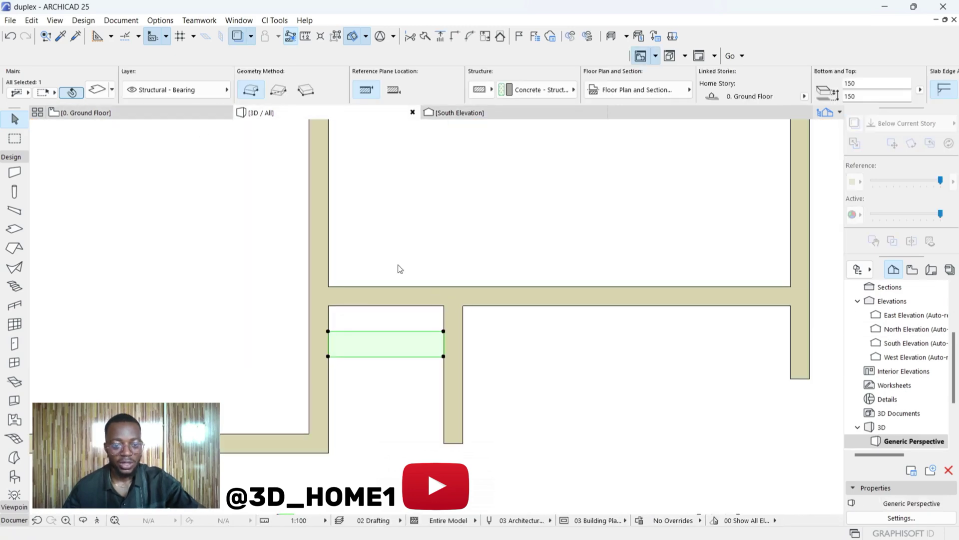
click(473, 390)
scroll(467, 353, down, 3)
shift+middle_drag(467, 386, 395, 338)
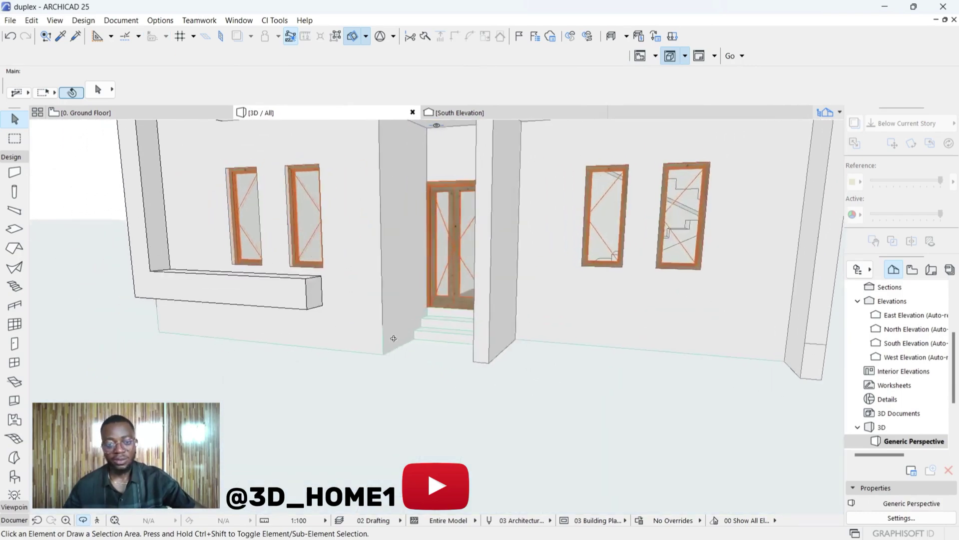
scroll(395, 338, down, 10)
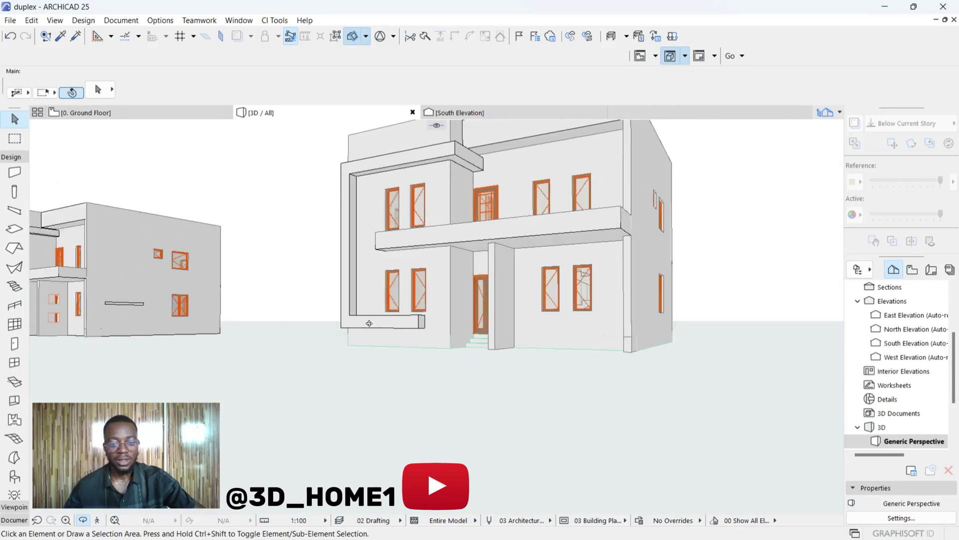
shift+middle_drag(645, 358, 325, 278)
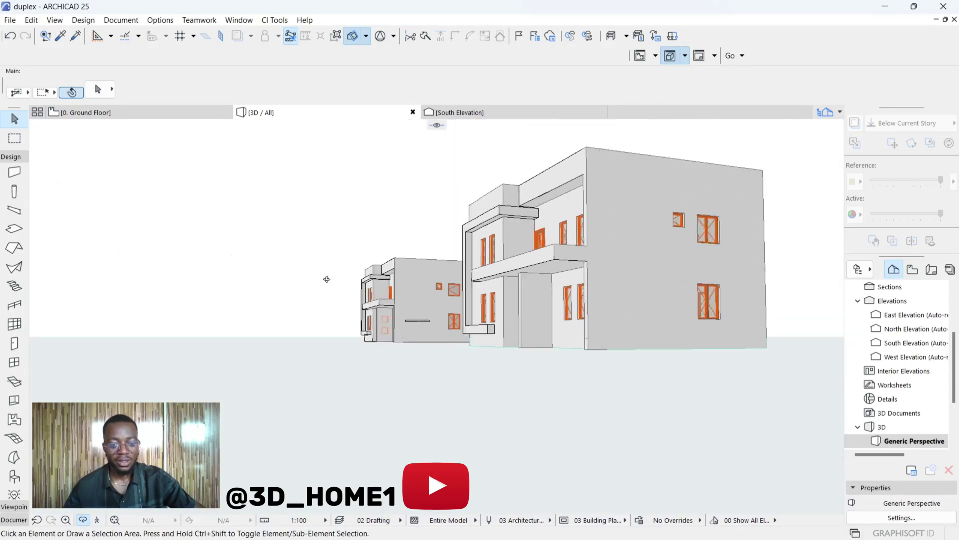
shift+middle_drag(378, 318, 736, 378)
middle_drag(205, 257, 306, 285)
scroll(337, 370, up, 6)
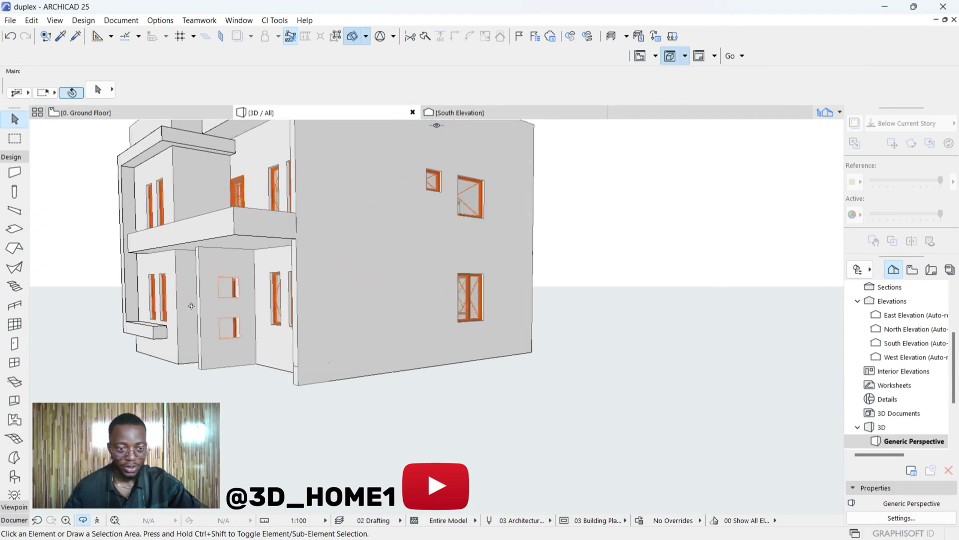
scroll(228, 284, up, 6)
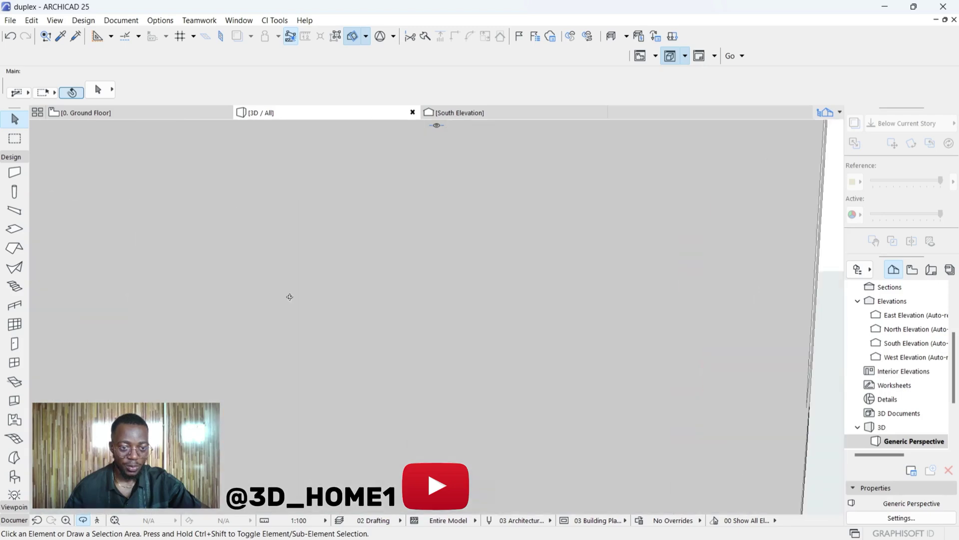
scroll(230, 293, down, 3)
scroll(230, 293, down, 10)
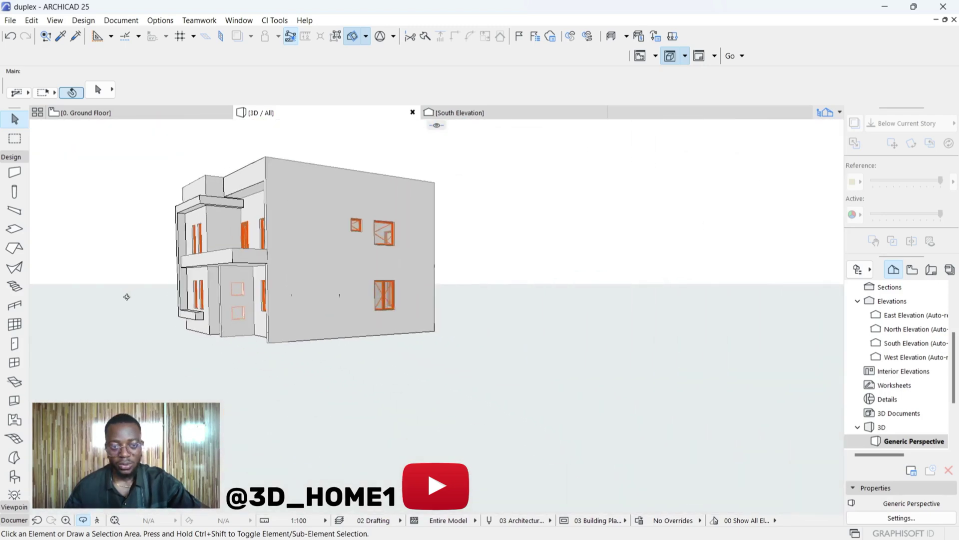
Place a 600 x 600 mm rectangular opening in the upper half of the copied duplex's porch side wall beside the entrance.
scroll(81, 317, up, 3)
scroll(422, 310, up, 6)
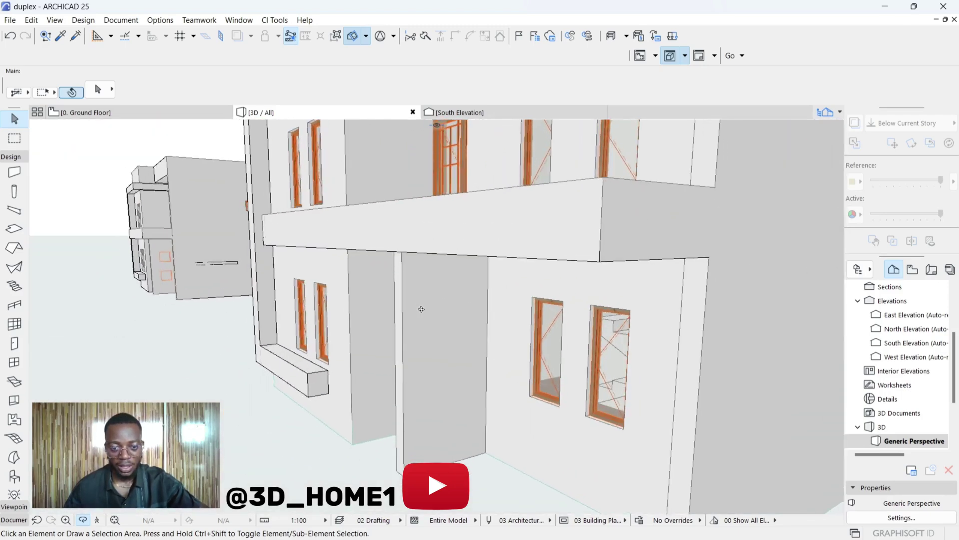
scroll(440, 349, down, 4)
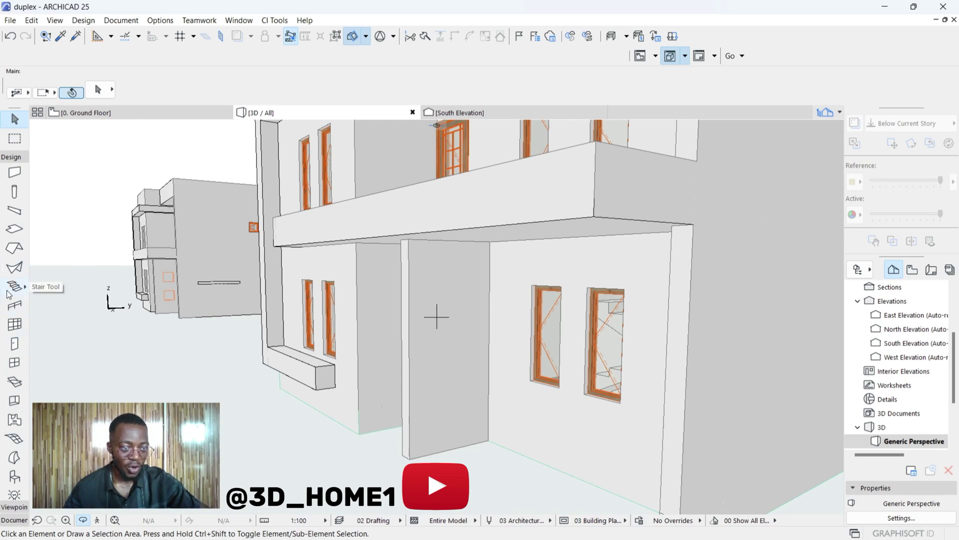
click(13, 402)
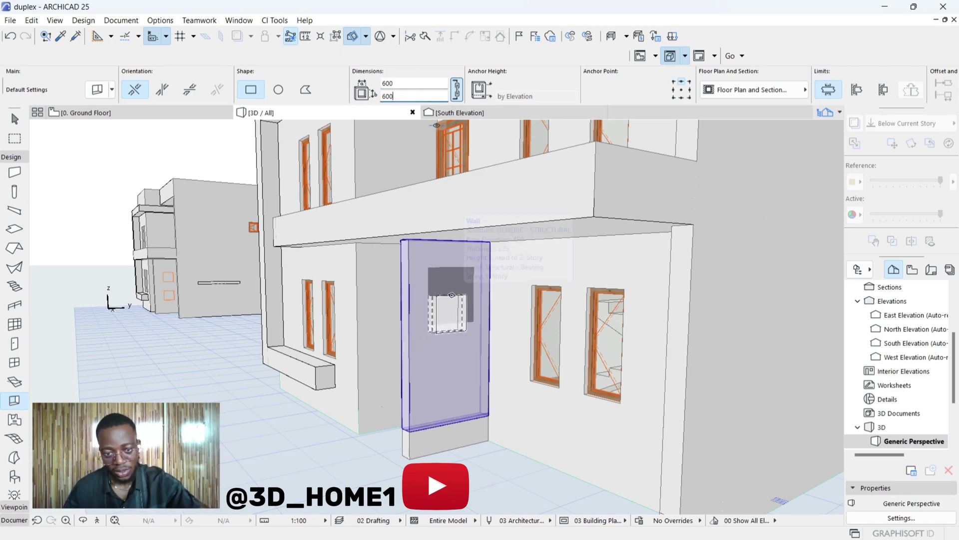
click(452, 292)
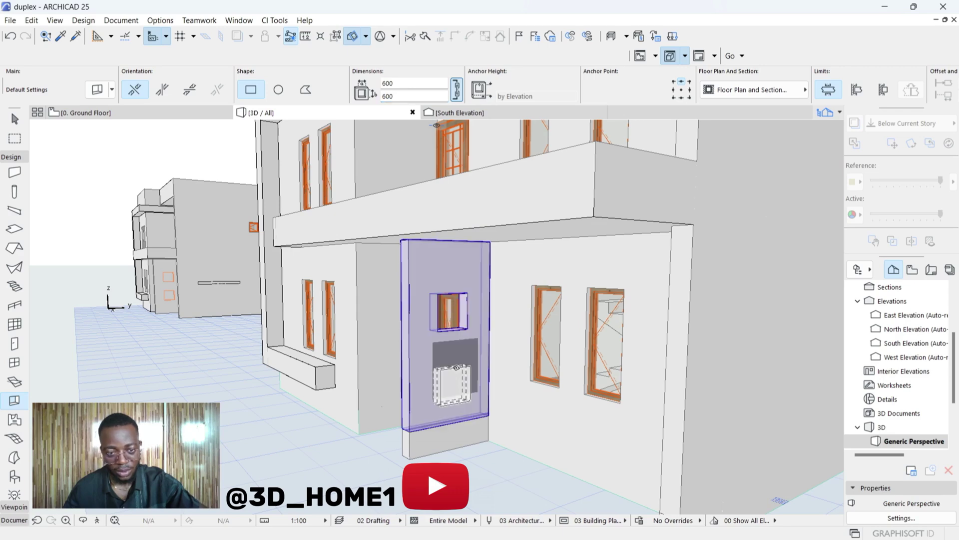
key(Escape)
Place a copy of the porch wall's square opening vertically below the first one.
scroll(457, 289, up, 3)
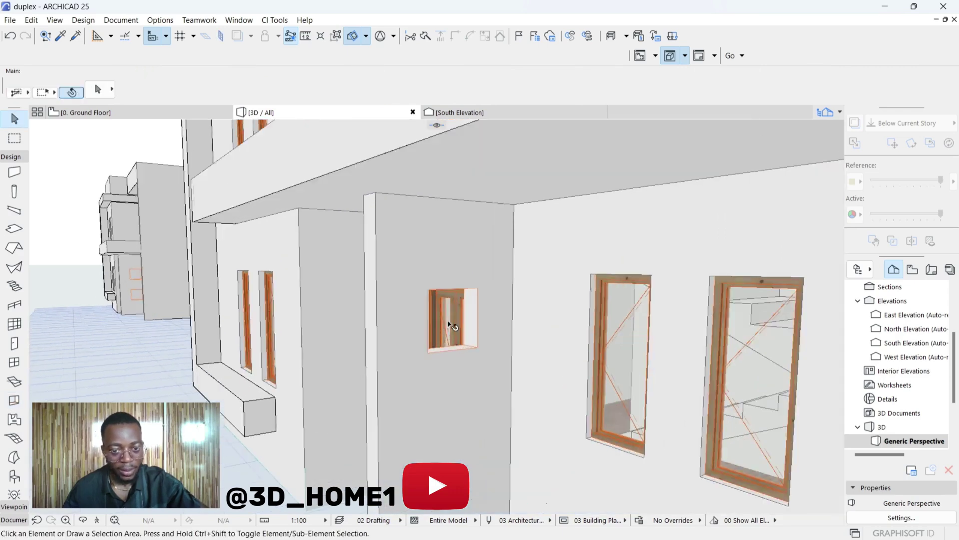
click(472, 299)
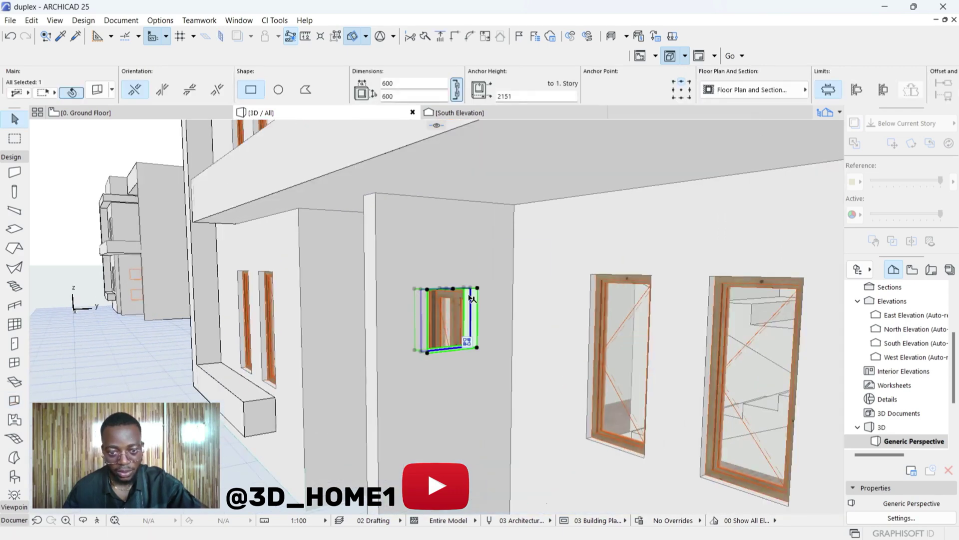
click(475, 351)
click(595, 407)
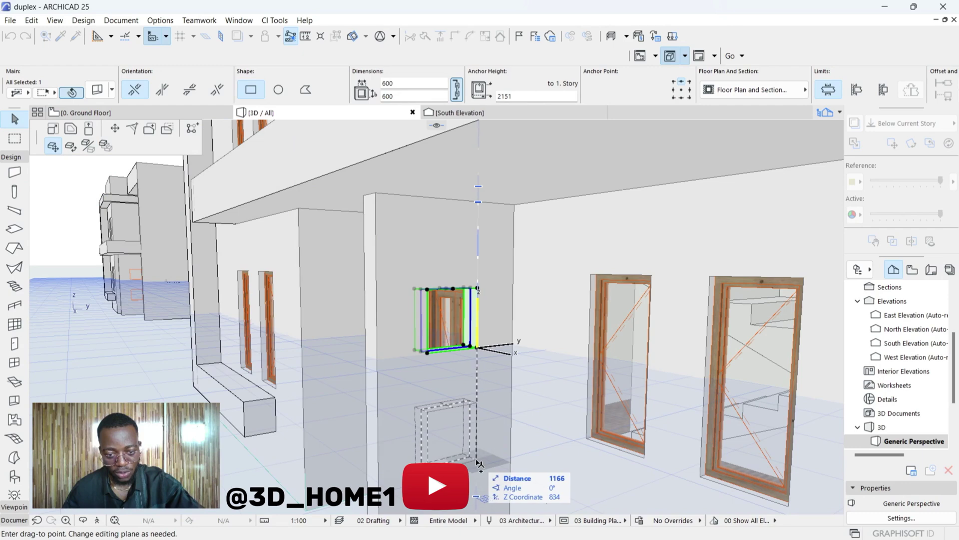
click(477, 455)
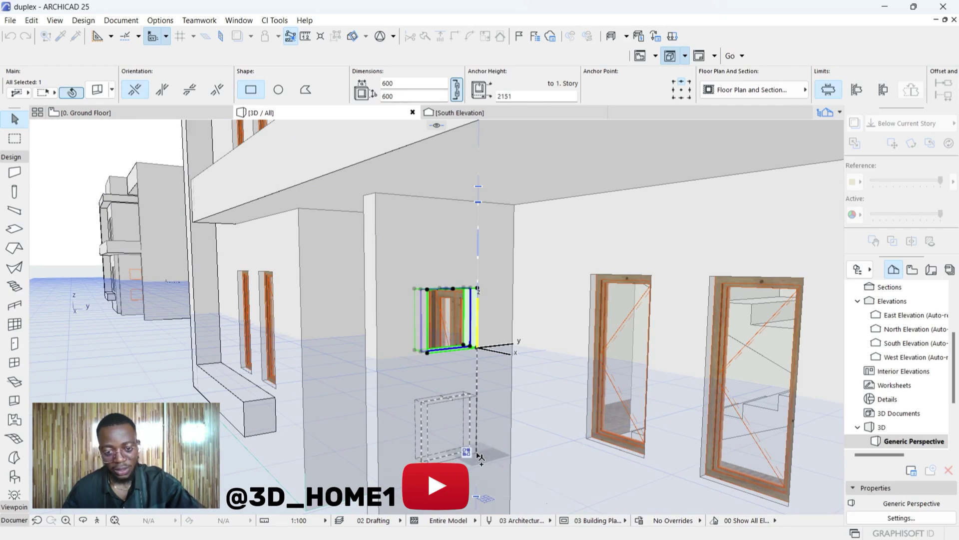
key(Escape)
Inspect the copied duplex's facade in 3D from several angles against the reference building.
scroll(473, 279, down, 3)
scroll(473, 279, down, 2)
shift+middle_drag(441, 328, 298, 357)
scroll(510, 336, down, 2)
scroll(147, 310, up, 3)
scroll(96, 300, up, 1)
scroll(225, 331, down, 3)
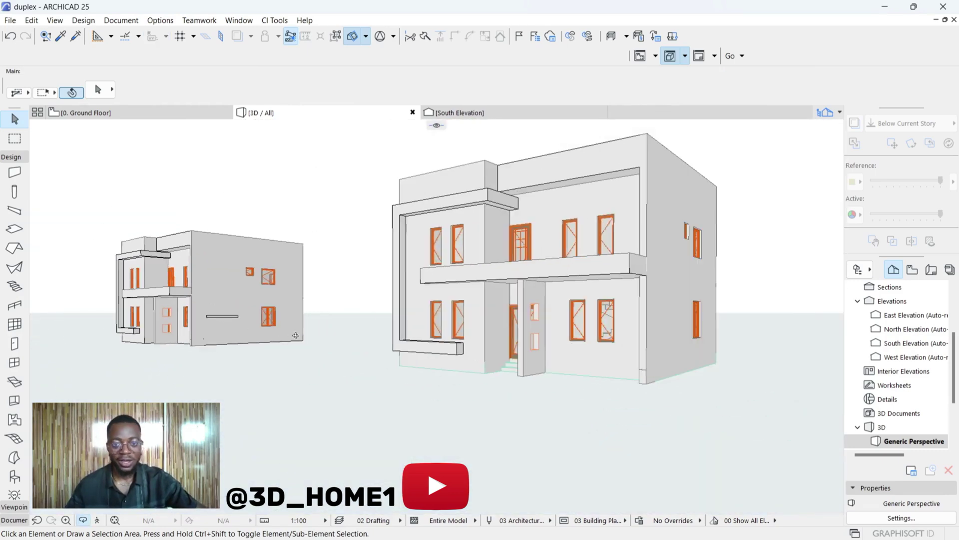
shift+middle_drag(507, 345, 459, 336)
shift+middle_drag(427, 264, 610, 263)
shift+middle_drag(411, 294, 449, 295)
shift+middle_drag(511, 278, 501, 254)
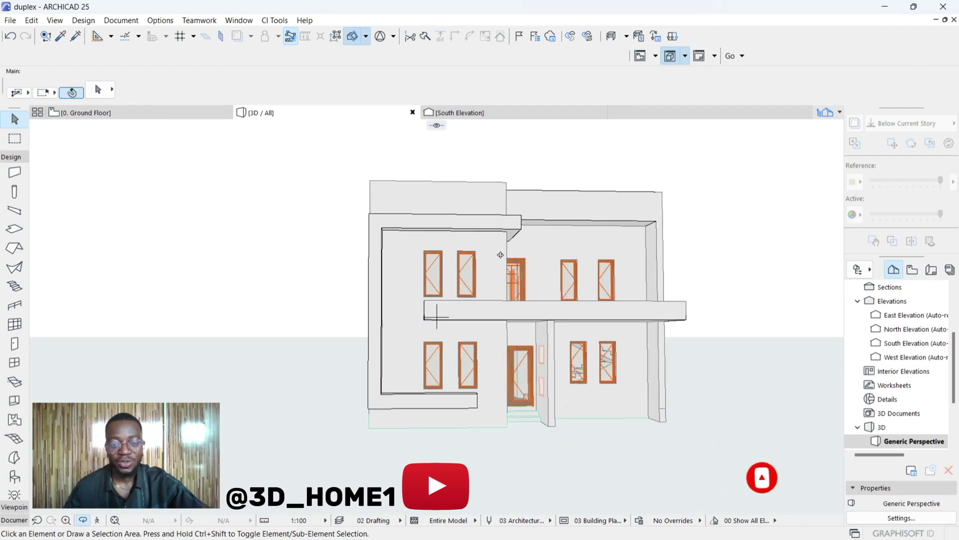